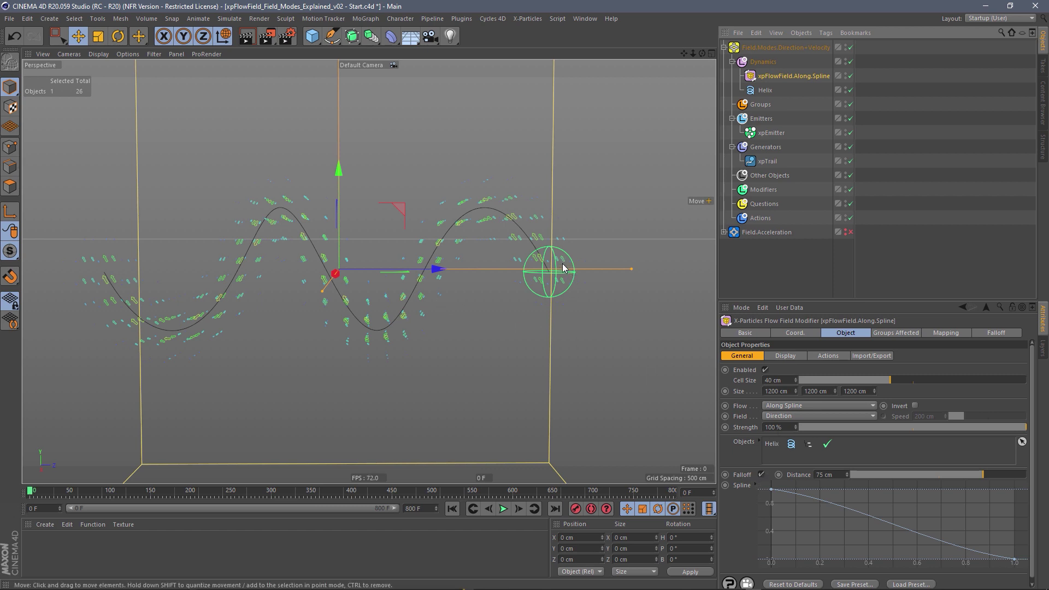
- Turn off Falloff on the xpFlowField.Along.Spline object and hide its flow vectors in the viewport
{"action": "left_click", "coordinate": [761, 475]}
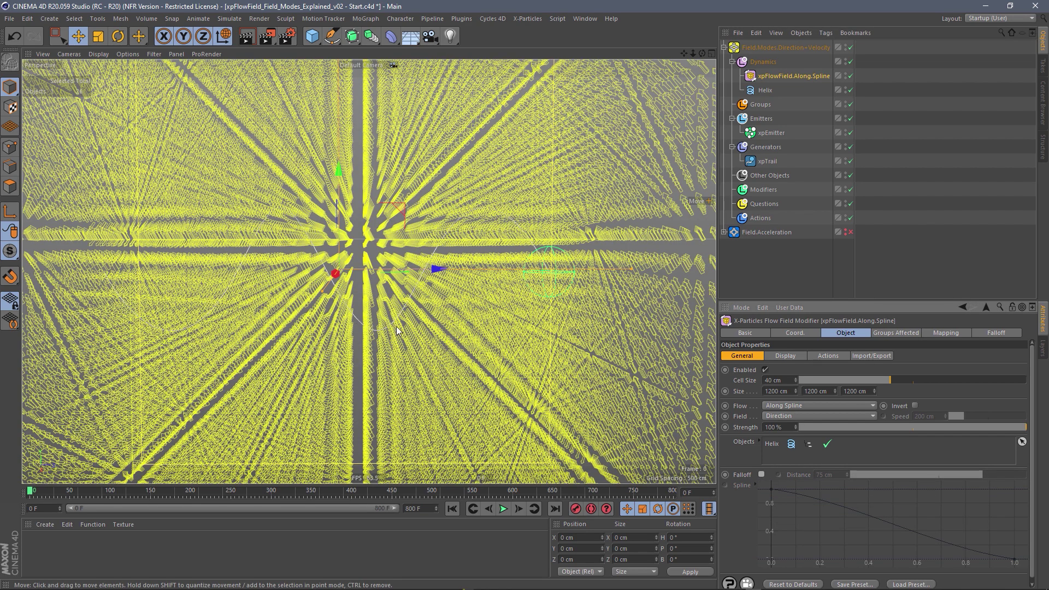
{"action": "left_click", "coordinate": [785, 355]}
{"action": "left_click", "coordinate": [777, 370]}
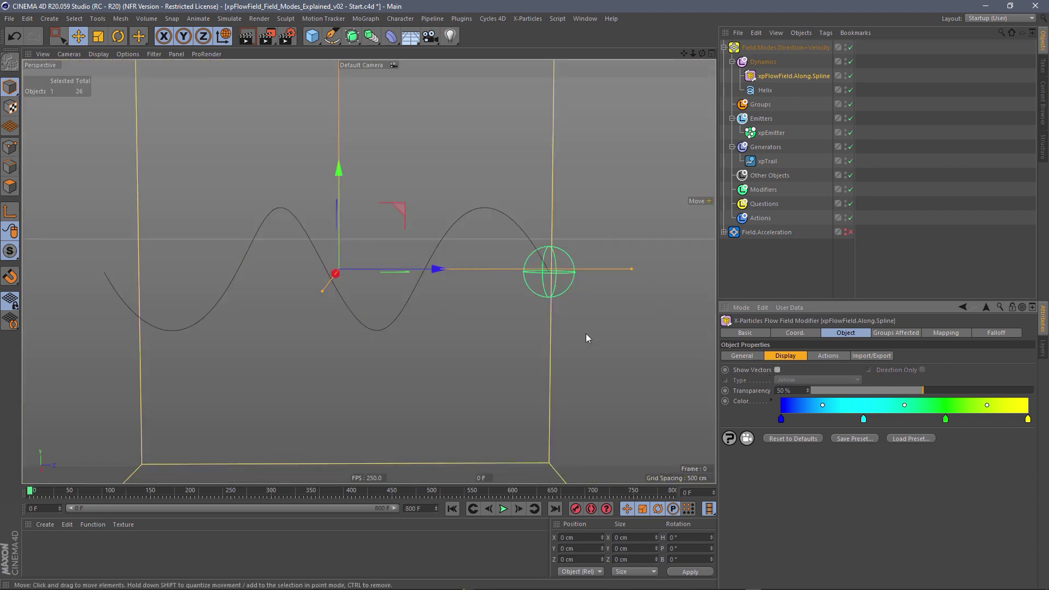
- Play the simulation with the flow field's Direction mode and examine the particles around the helix from several angles, restarting from frame 0
{"action": "left_click", "coordinate": [749, 355]}
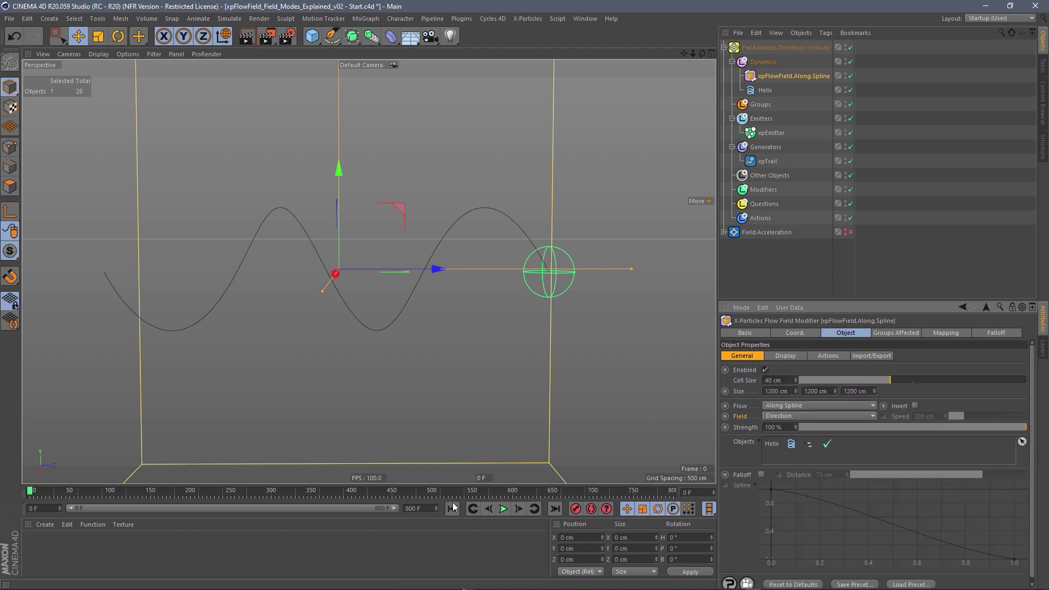
{"action": "left_click", "coordinate": [503, 509]}
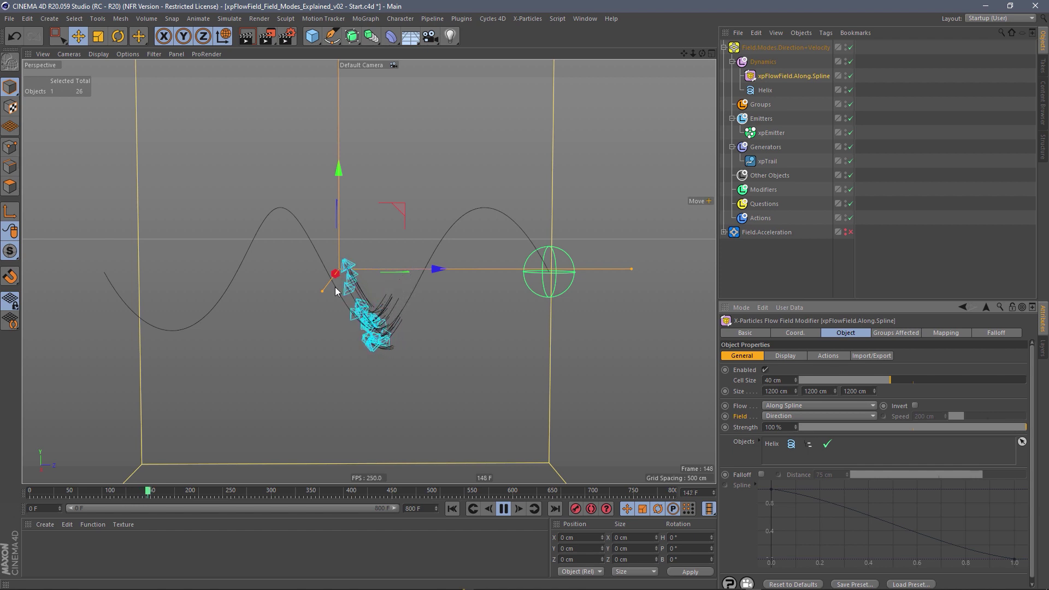
{"action": "left_click_drag", "start_coordinate": [337, 293], "coordinate": [231, 286], "text": "alt"}
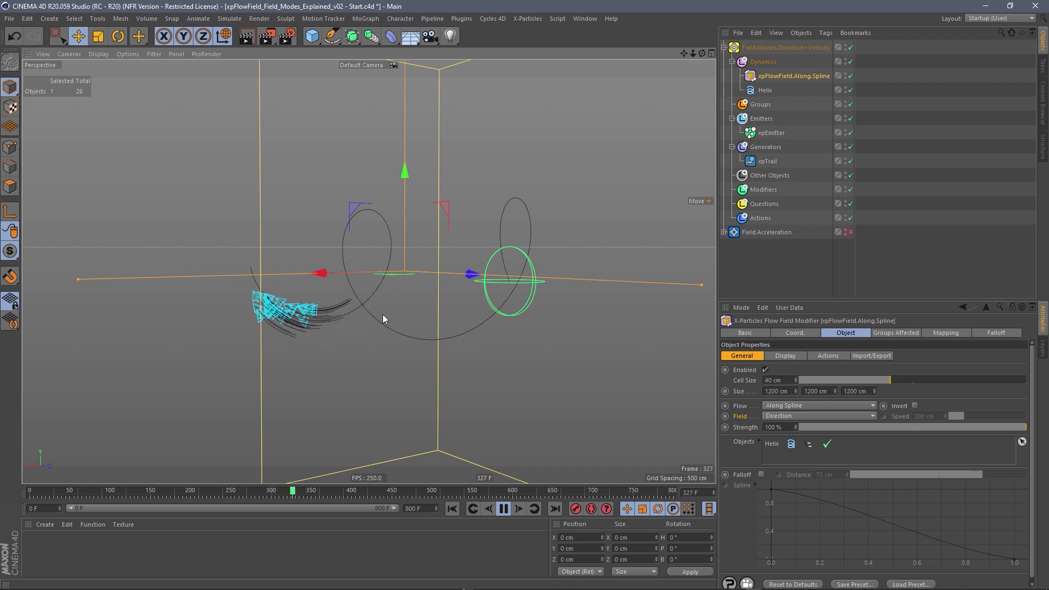
{"action": "left_click_drag", "start_coordinate": [375, 311], "coordinate": [476, 313], "text": "alt"}
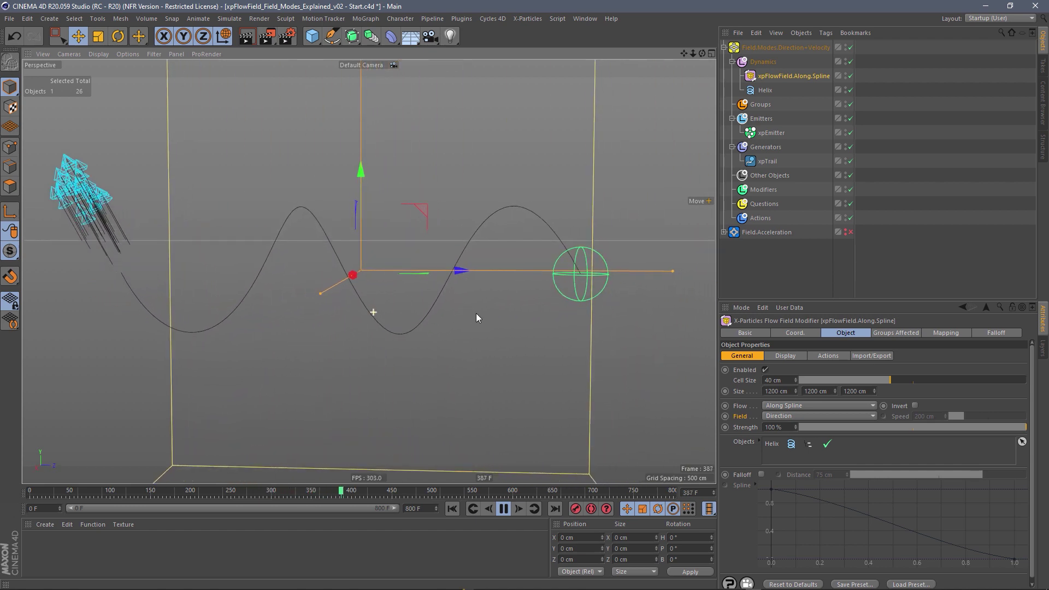
{"action": "key", "text": "shift+f"}
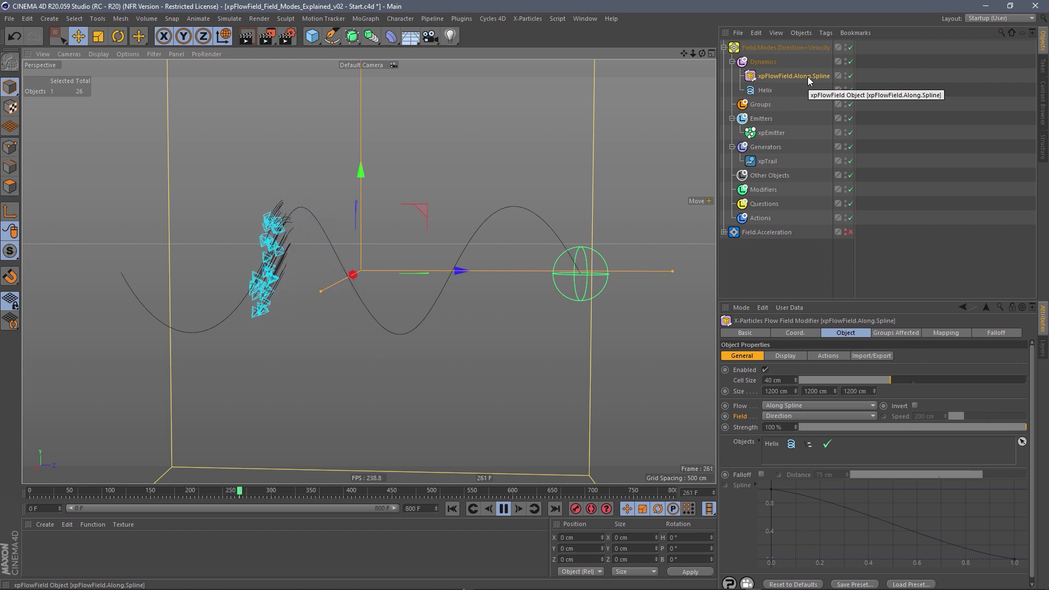
- Set the xpEmitter's particle speed to 500 cm and replay the simulation from the first frame
{"action": "left_click", "coordinate": [775, 134]}
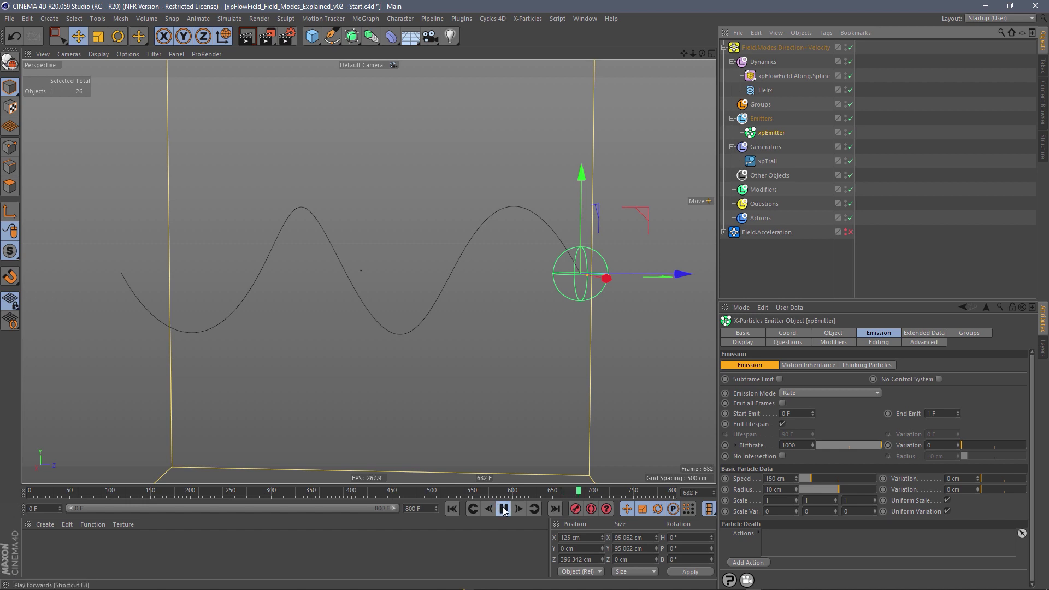
{"action": "double_click", "coordinate": [779, 479]}
{"action": "type", "text": "500"}
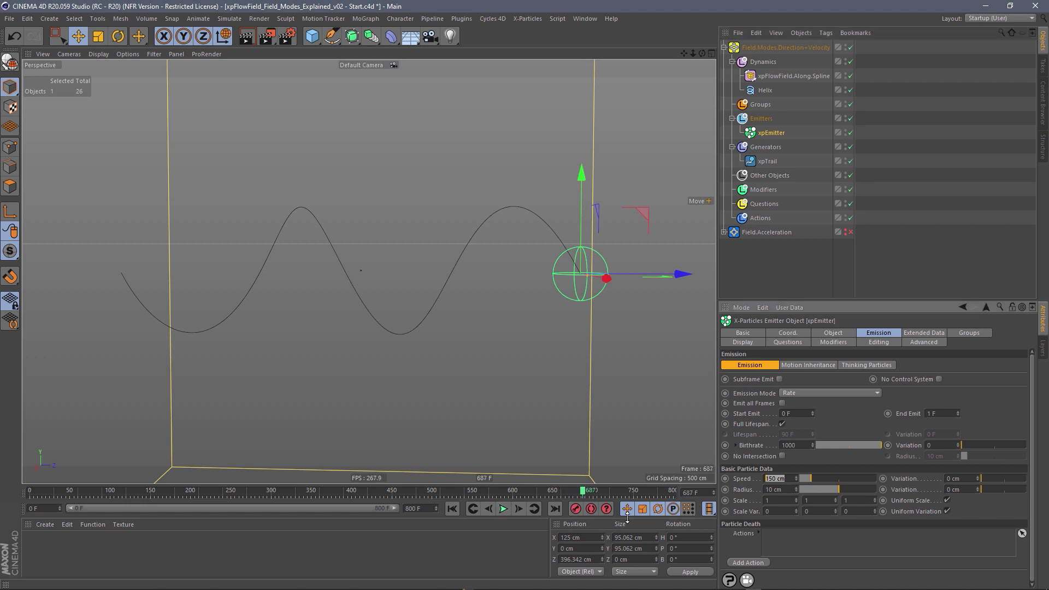
{"action": "key", "text": "Return"}
{"action": "left_click", "coordinate": [453, 509]}
{"action": "left_click", "coordinate": [503, 509]}
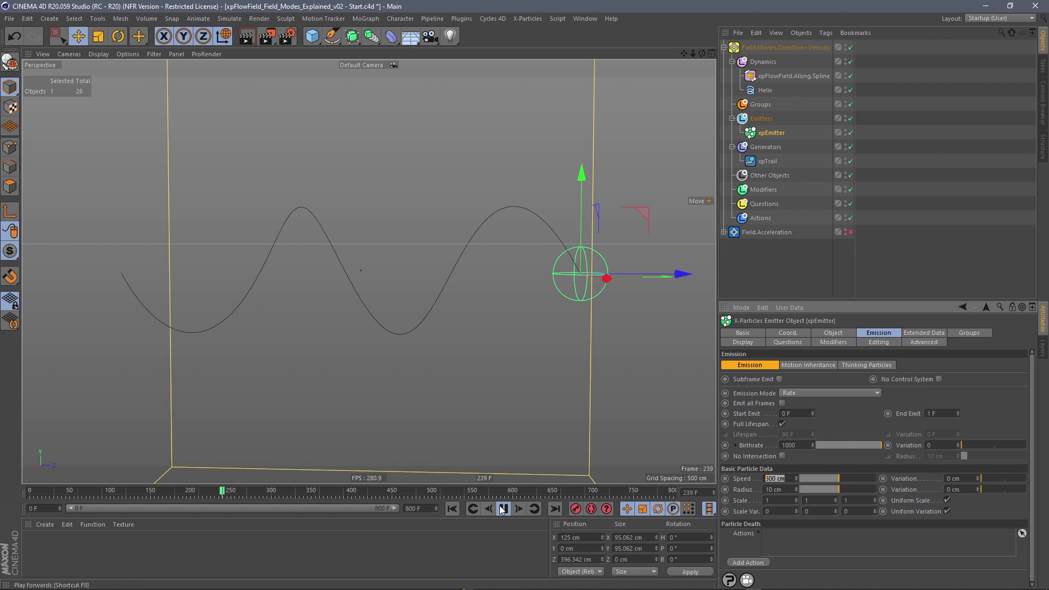
- Stop playback and set the emitter's speed to 200 cm with a speed variation of 100 cm
{"action": "key", "text": "F8"}
{"action": "type", "text": "200"}
{"action": "key", "text": "Return"}
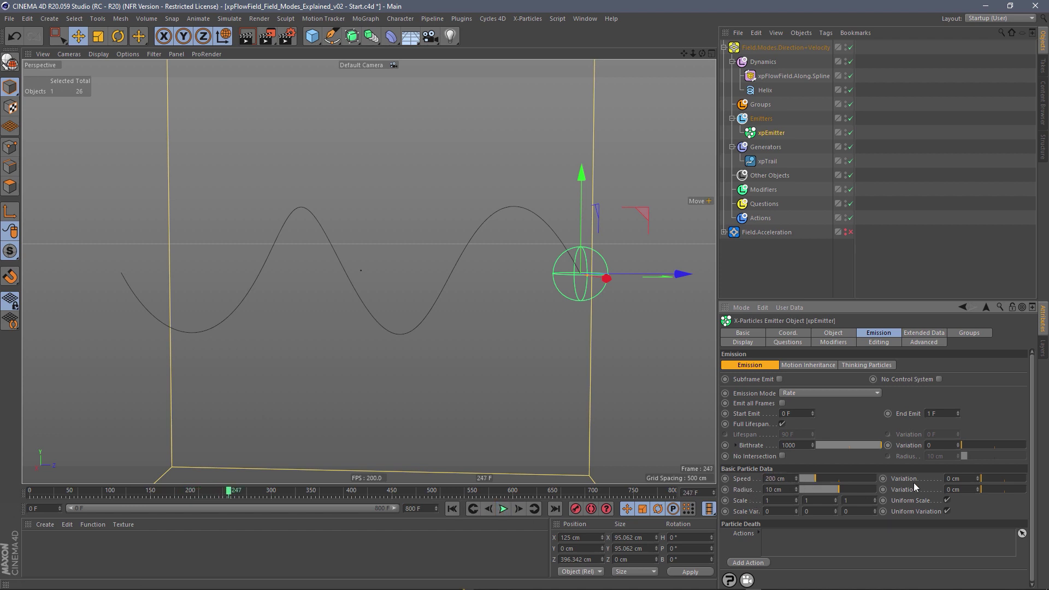
{"action": "left_click", "coordinate": [961, 479]}
{"action": "type", "text": "100"}
{"action": "key", "text": "Return"}
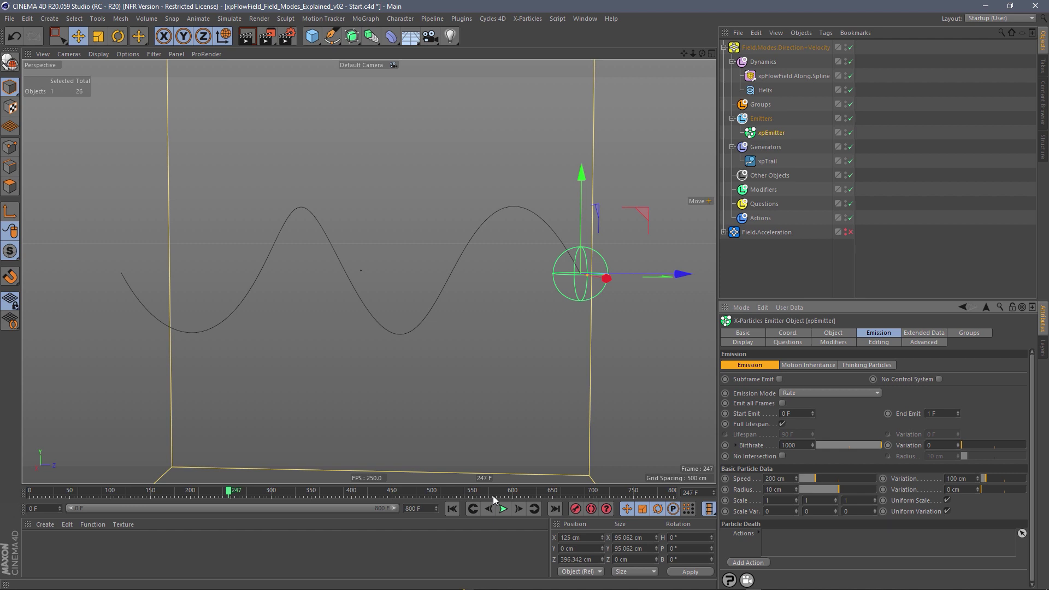
- Replay the simulation from the first frame to examine the varied particle speeds, pausing with the particles along the helix
{"action": "left_click", "coordinate": [452, 510]}
{"action": "left_click", "coordinate": [503, 510]}
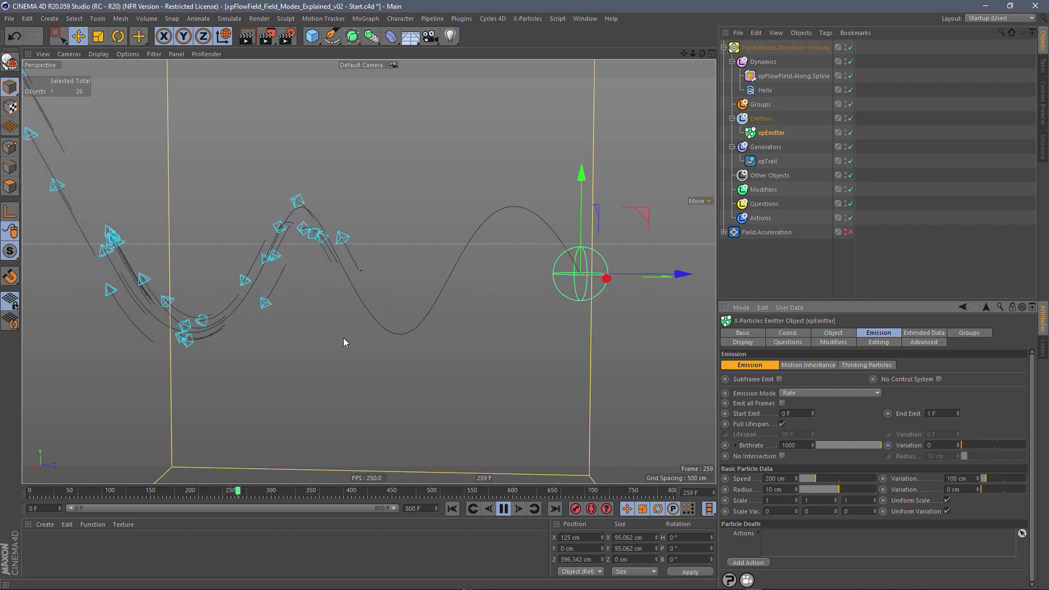
{"action": "left_click", "coordinate": [503, 509]}
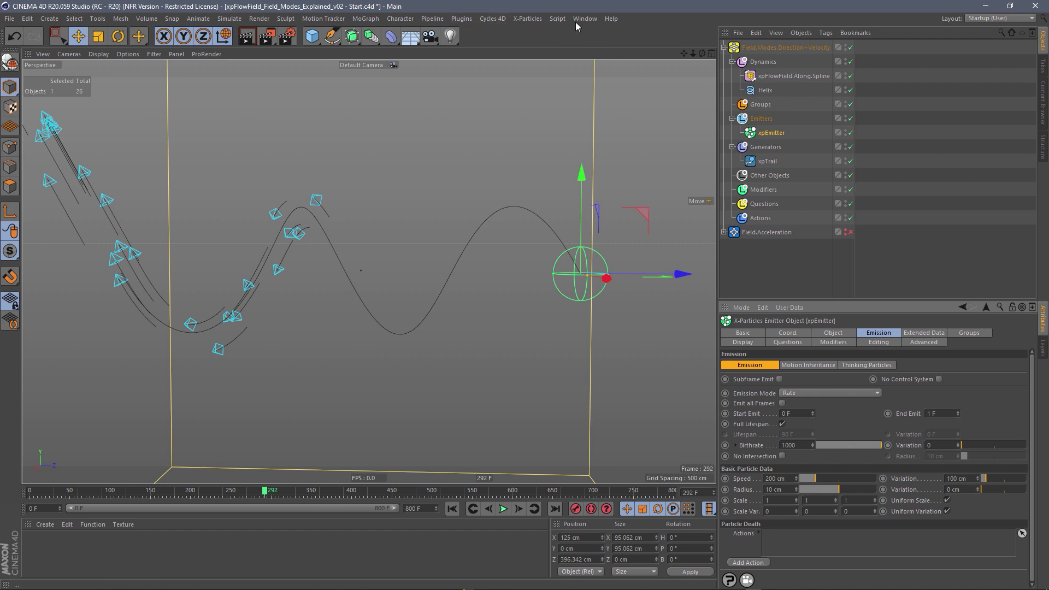
- Open the X-Particles Console beside the emitter and helix, and load the active xpEmitter into it
{"action": "left_click", "coordinate": [528, 19]}
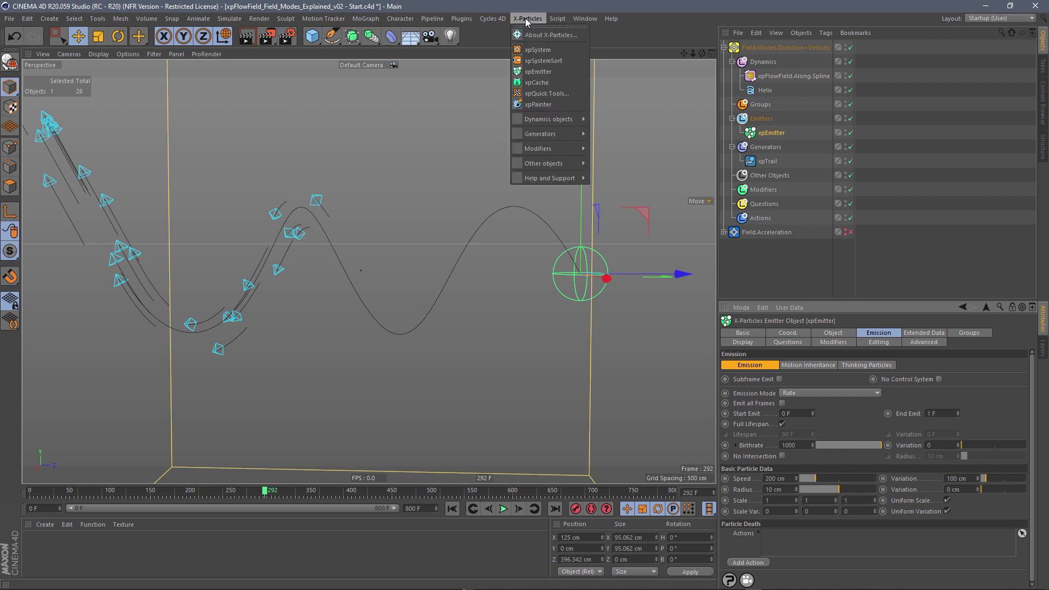
{"action": "mouse_move", "coordinate": [562, 169]}
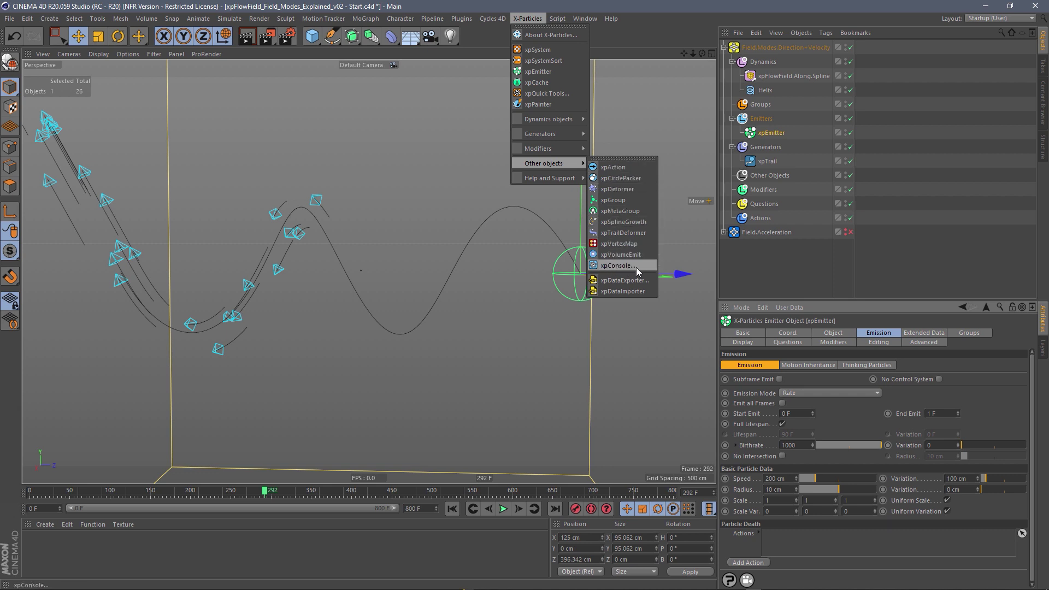
{"action": "left_click", "coordinate": [618, 265]}
{"action": "left_click_drag", "start_coordinate": [730, 183], "coordinate": [506, 67]}
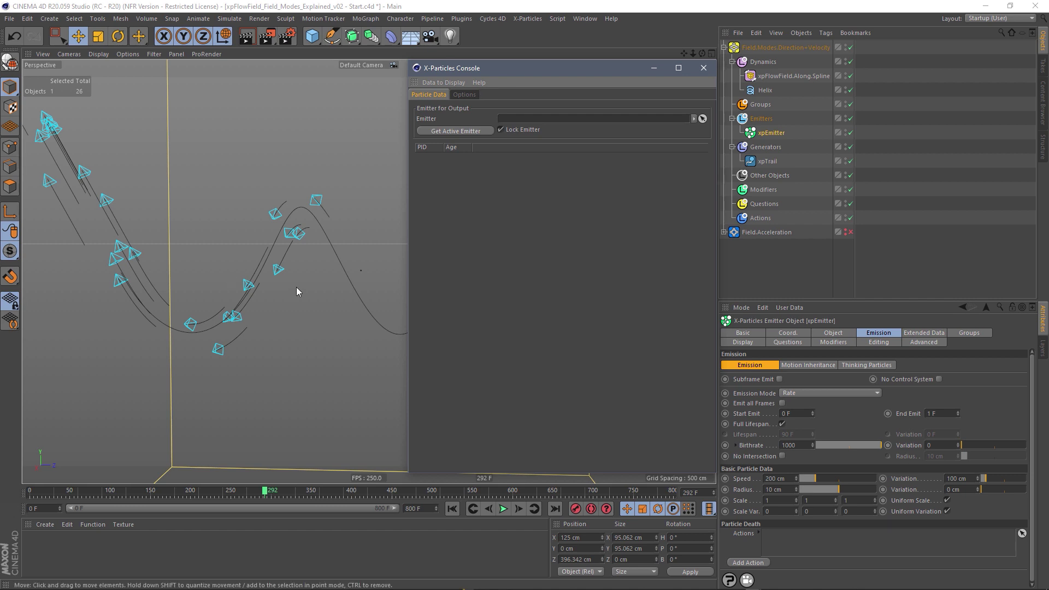
{"action": "scroll", "coordinate": [296, 287], "scroll_direction": "down", "scroll_amount": 3}
{"action": "middle_click_drag", "start_coordinate": [296, 287], "coordinate": [275, 286], "text": "alt"}
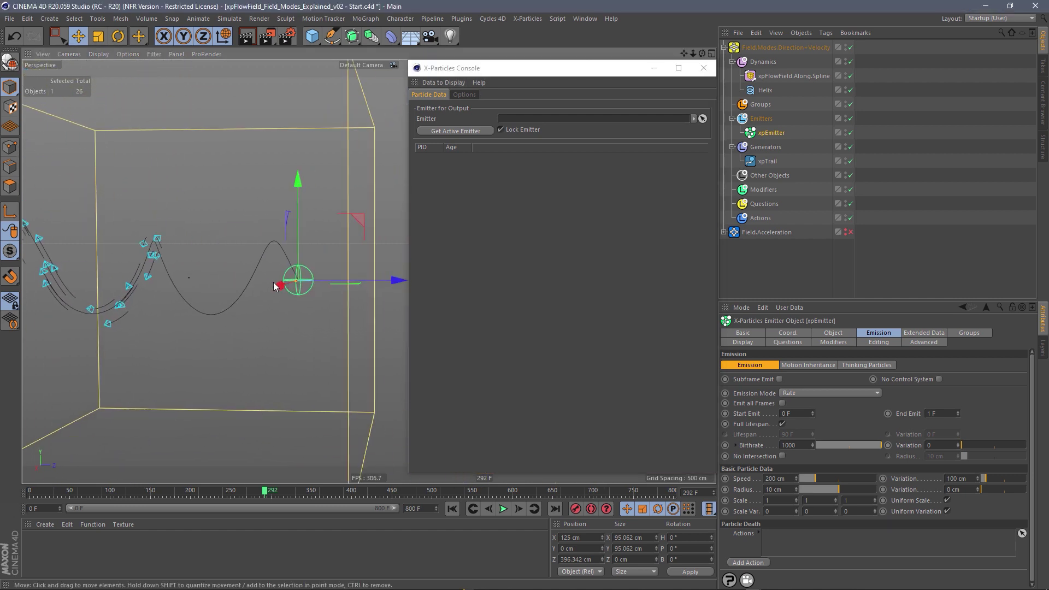
{"action": "right_click_drag", "start_coordinate": [275, 287], "coordinate": [299, 277], "text": "alt"}
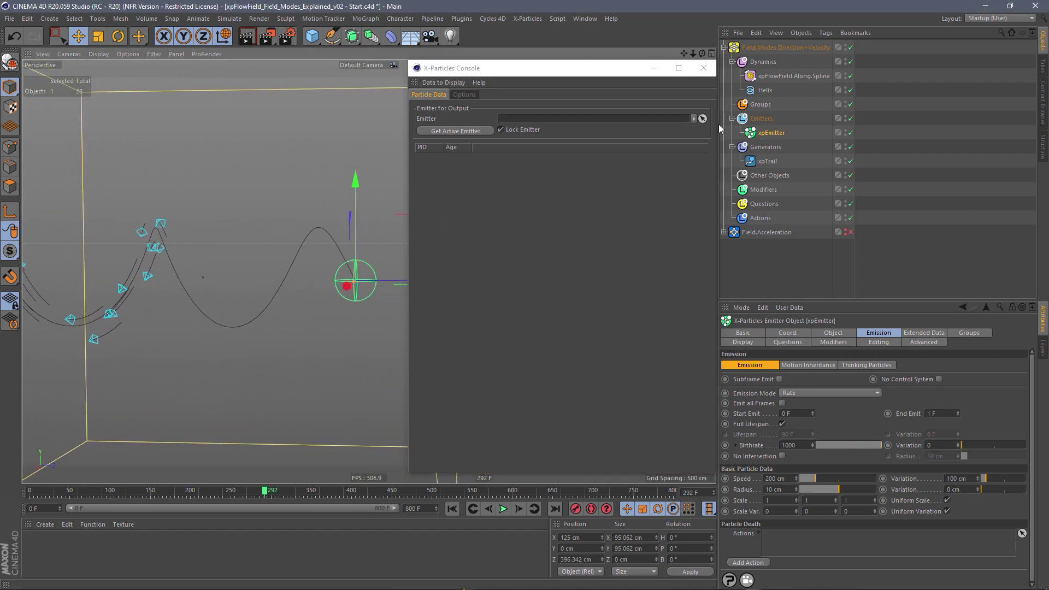
{"action": "left_click", "coordinate": [438, 133]}
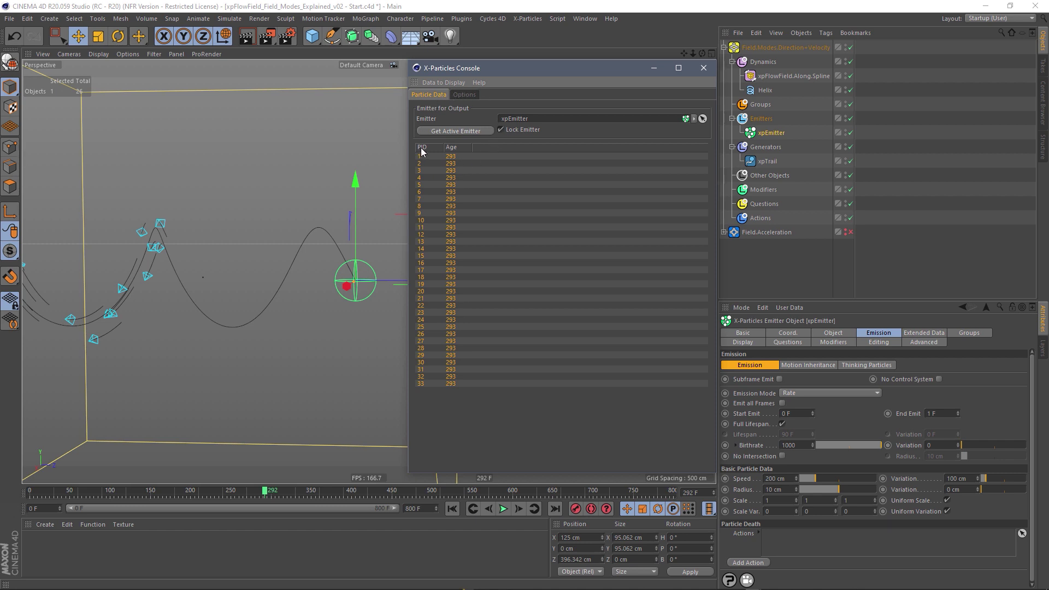
- Configure the console to show Direction and Speed instead of Age, update on Each Frame, and return to the particle data
{"action": "left_click", "coordinate": [465, 95]}
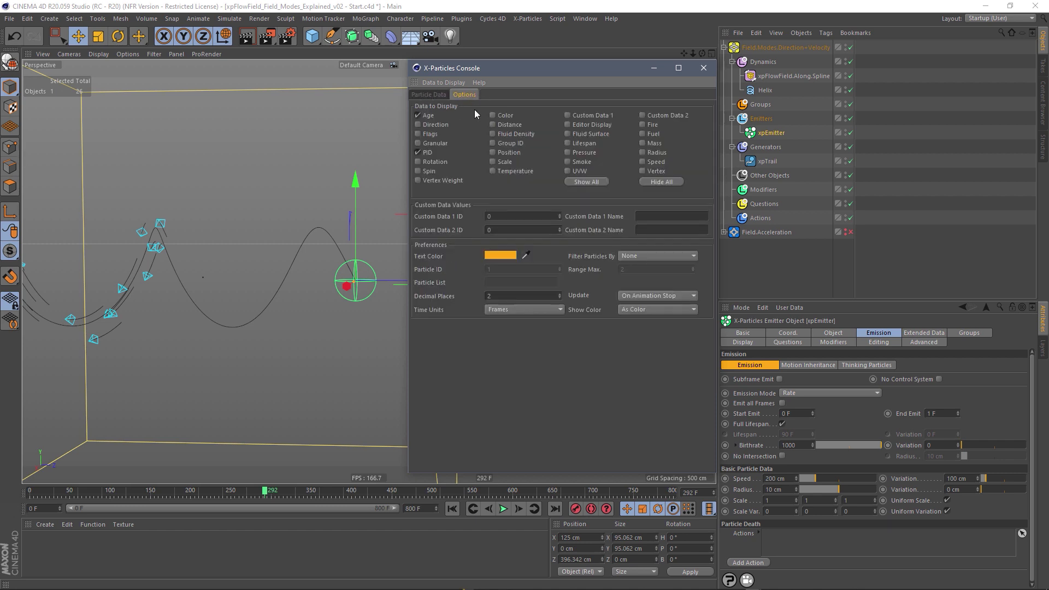
{"action": "left_click", "coordinate": [419, 116]}
{"action": "left_click", "coordinate": [640, 297]}
{"action": "left_click", "coordinate": [640, 319]}
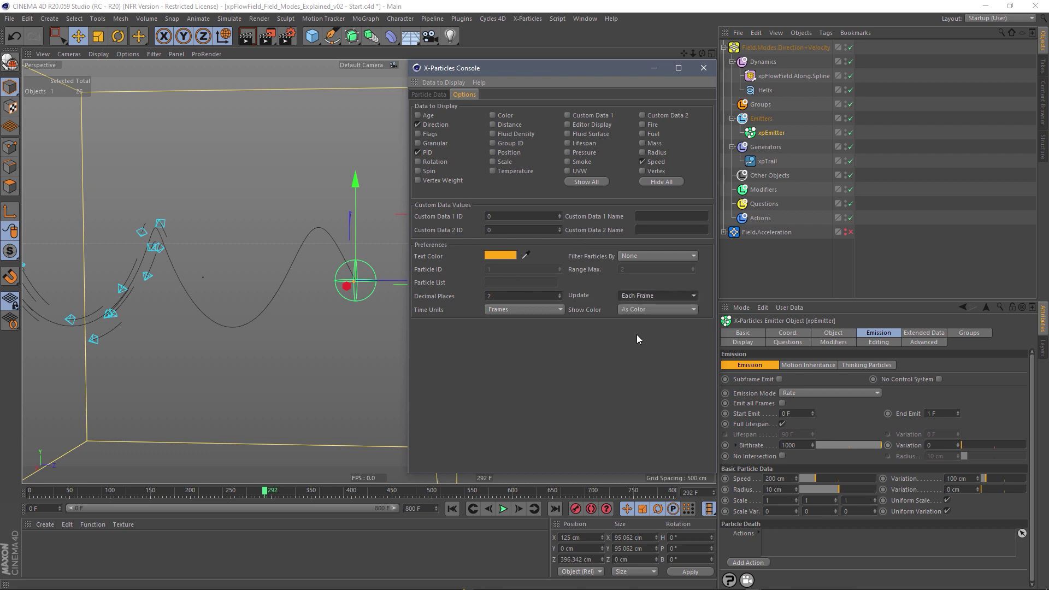
{"action": "left_click", "coordinate": [429, 94]}
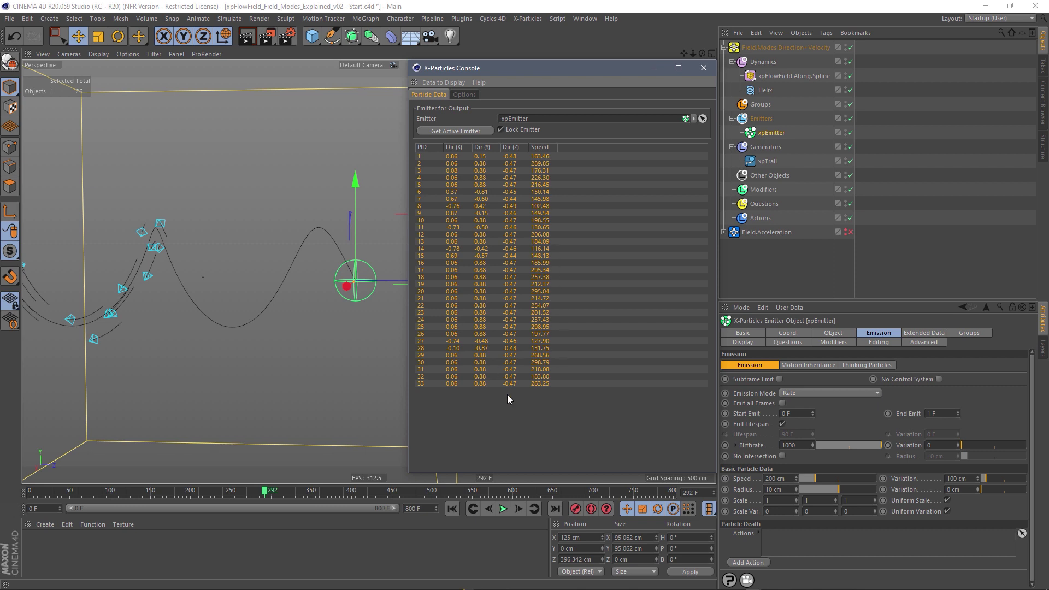
- Set the emitter's speed variation to 0 cm and replay the simulation from the start to check the console data
{"action": "type", "text": "0"}
{"action": "key", "text": "Return"}
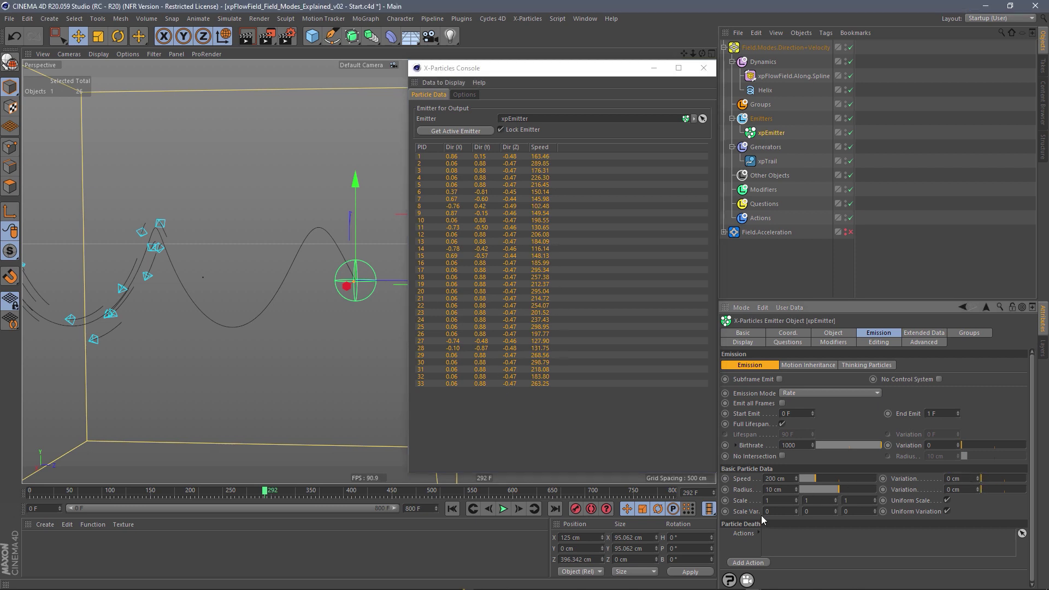
{"action": "left_click", "coordinate": [452, 509]}
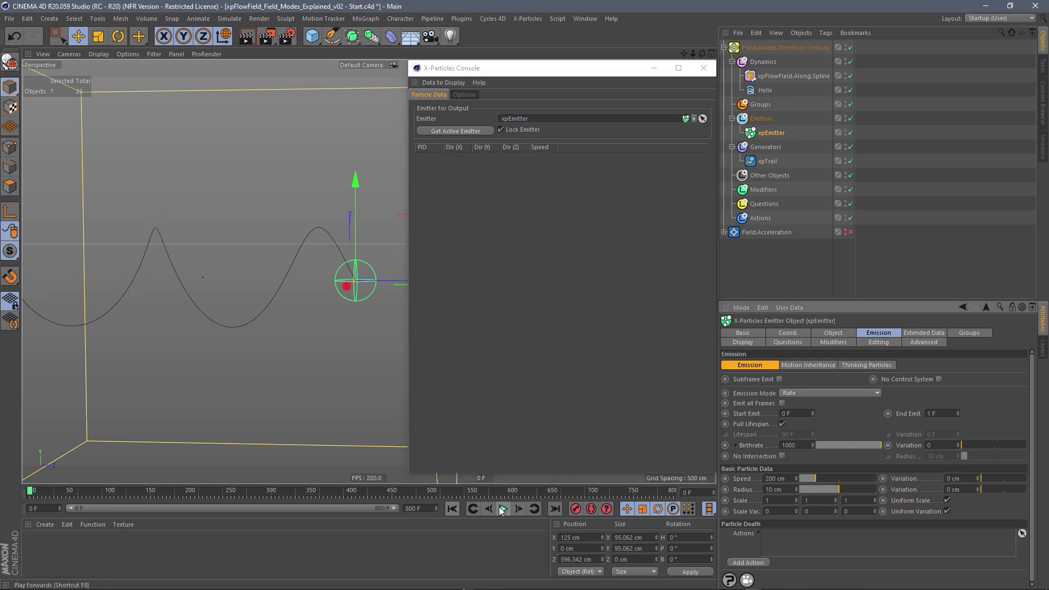
{"action": "left_click", "coordinate": [501, 510]}
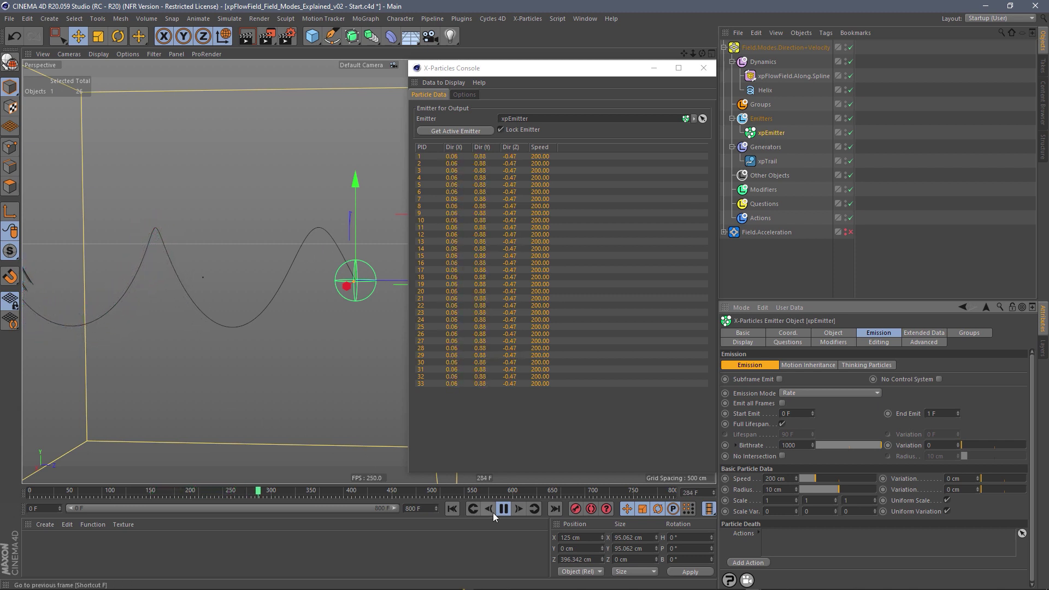
- Set the emitter's speed variation to 100 cm, replay from the start to compare particle speeds, and pause playback
{"action": "left_click", "coordinate": [954, 479]}
{"action": "type", "text": "100"}
{"action": "key", "text": "Return"}
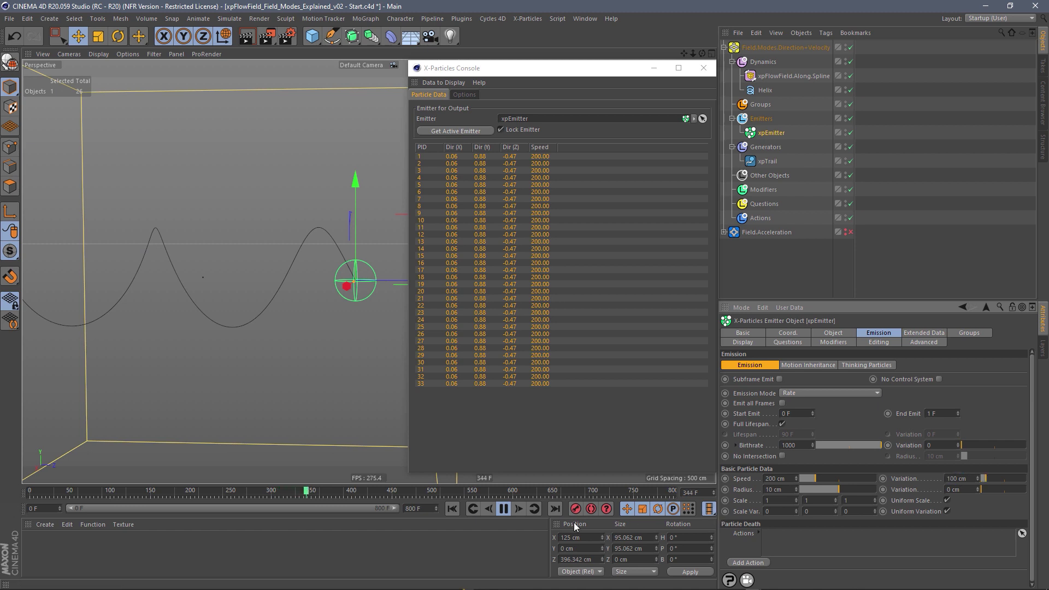
{"action": "left_click", "coordinate": [452, 510]}
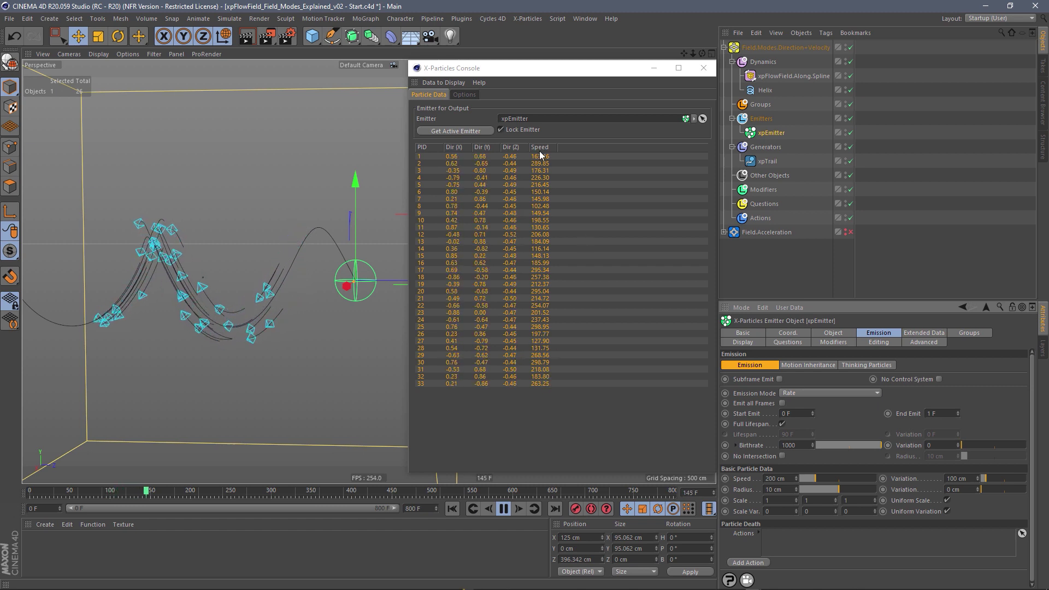
{"action": "left_click", "coordinate": [504, 510]}
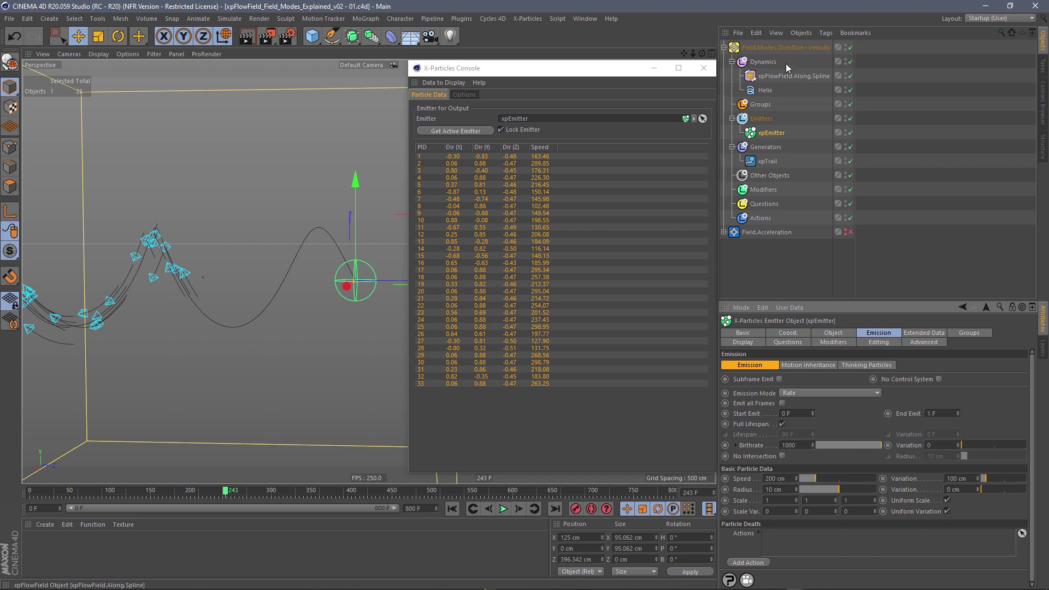
- Change the flow field's Field mode to Velocity, replay from the start to check particle speeds, and pause playback
{"action": "left_click", "coordinate": [788, 76]}
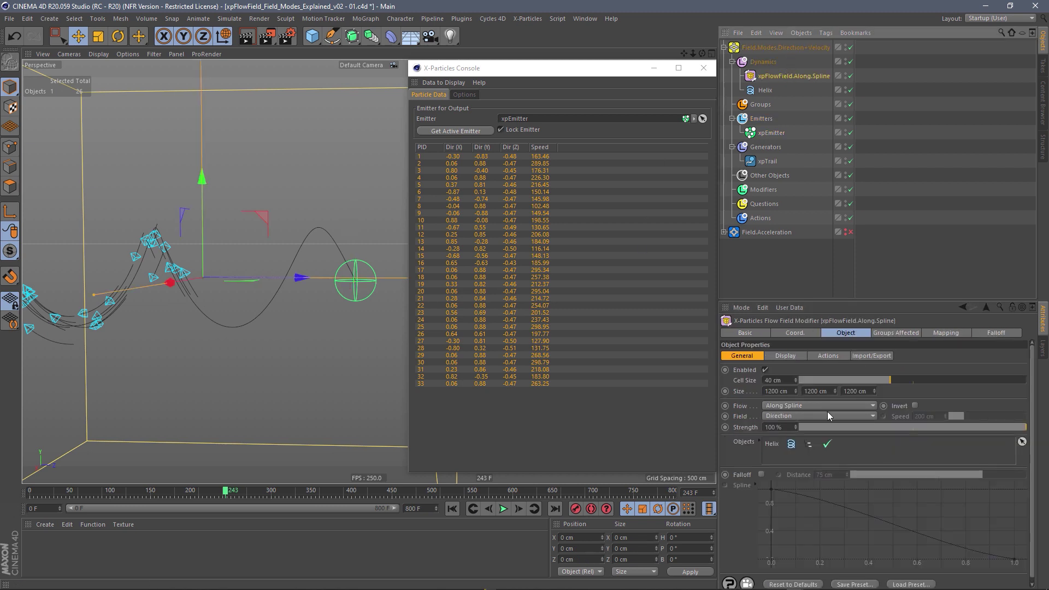
{"action": "left_click", "coordinate": [783, 418]}
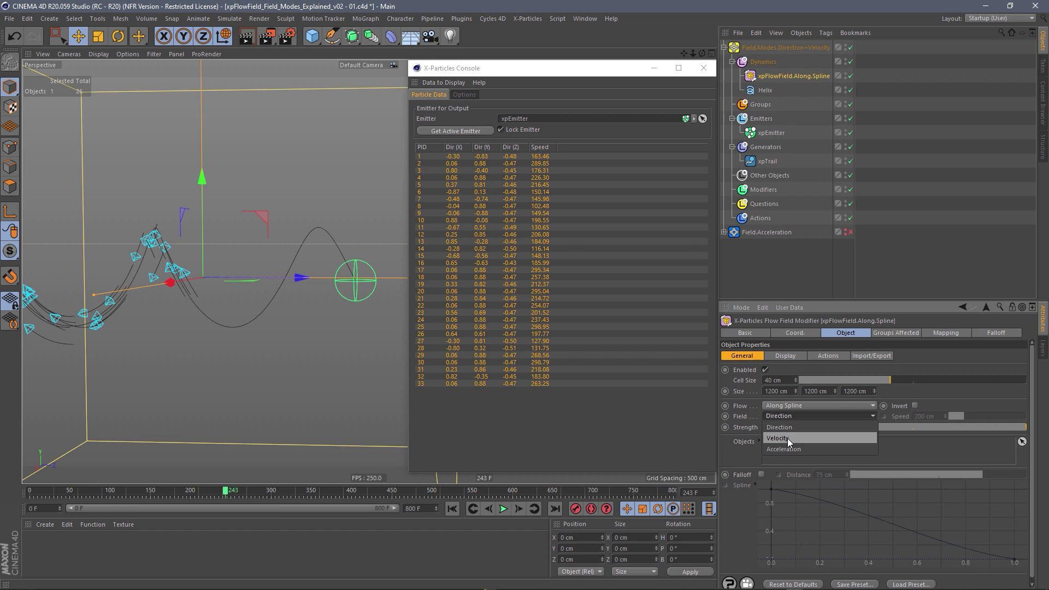
{"action": "left_click", "coordinate": [788, 439]}
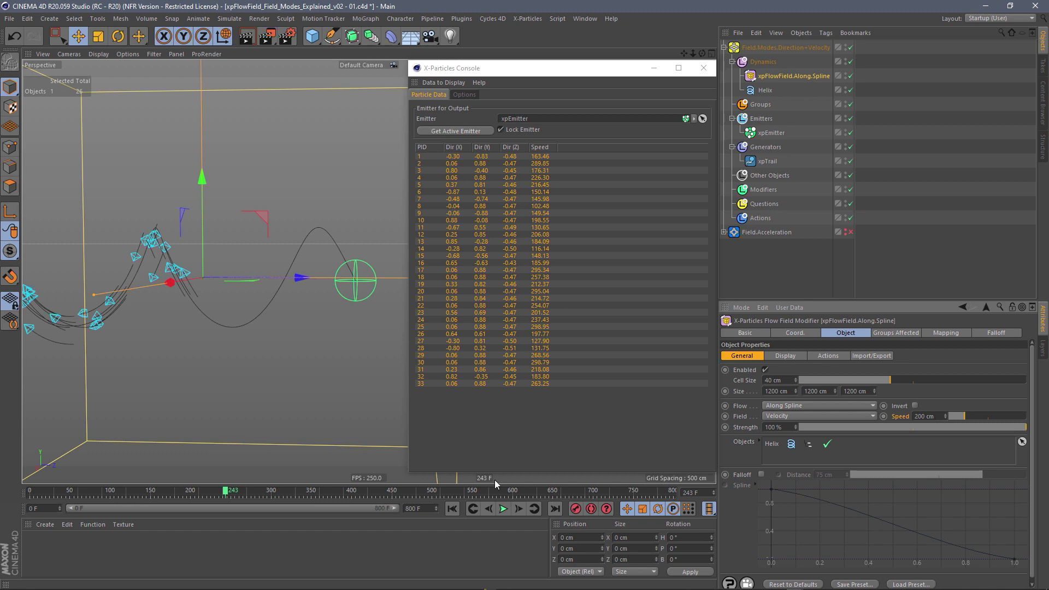
{"action": "left_click", "coordinate": [450, 510]}
{"action": "left_click", "coordinate": [503, 510]}
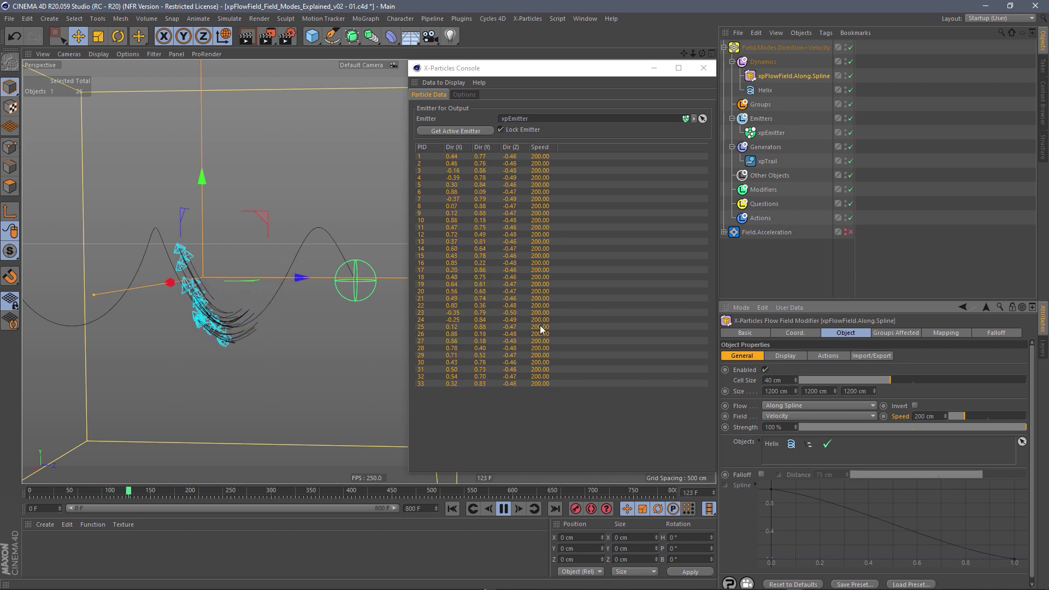
{"action": "left_click", "coordinate": [502, 510]}
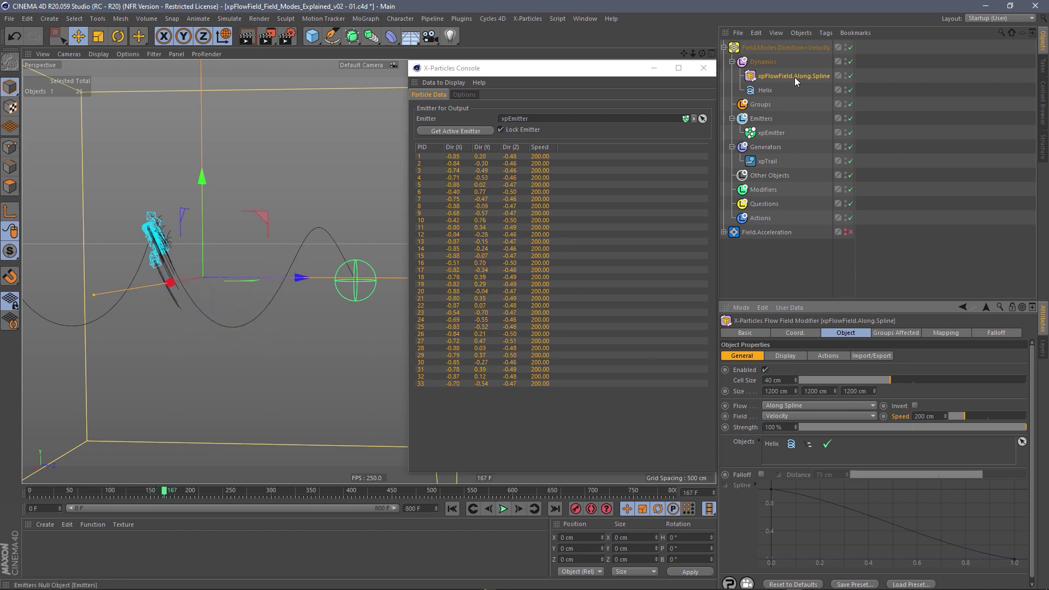
- Set the xpEmitter's speed and speed variation to 0 cm, replay from the start to check particle speeds, and pause playback
{"action": "left_click", "coordinate": [773, 132]}
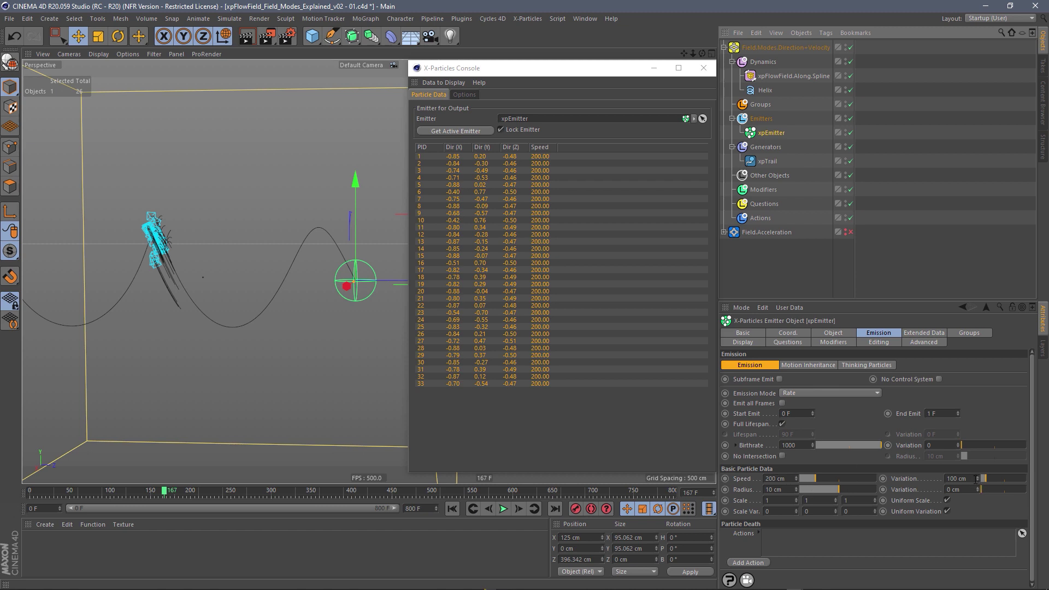
{"action": "left_click_drag", "start_coordinate": [989, 479], "coordinate": [926, 487]}
{"action": "left_click_drag", "start_coordinate": [805, 478], "coordinate": [776, 484]}
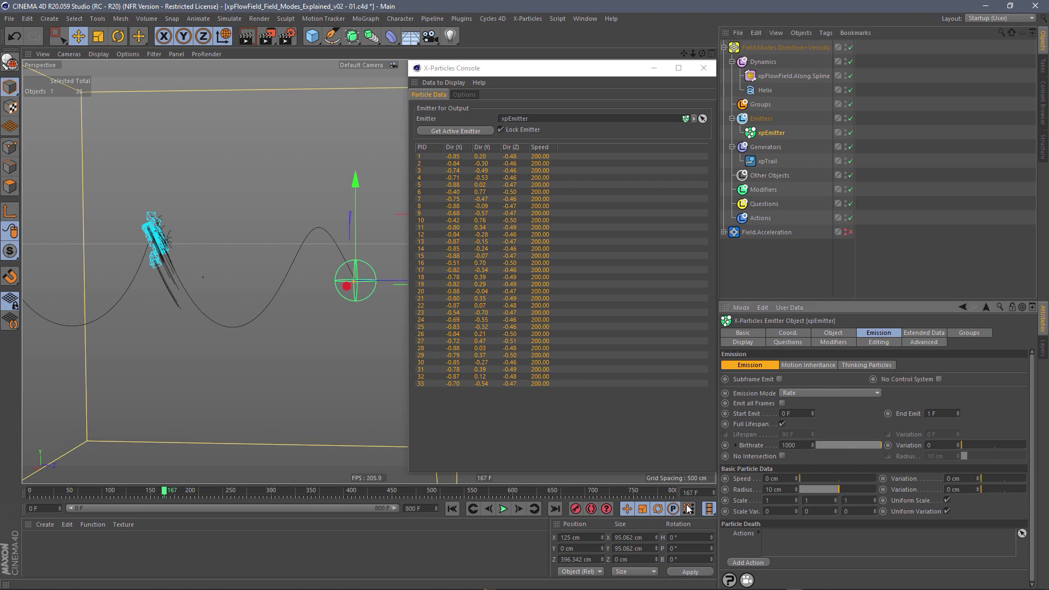
{"action": "left_click", "coordinate": [452, 509]}
{"action": "left_click", "coordinate": [504, 509]}
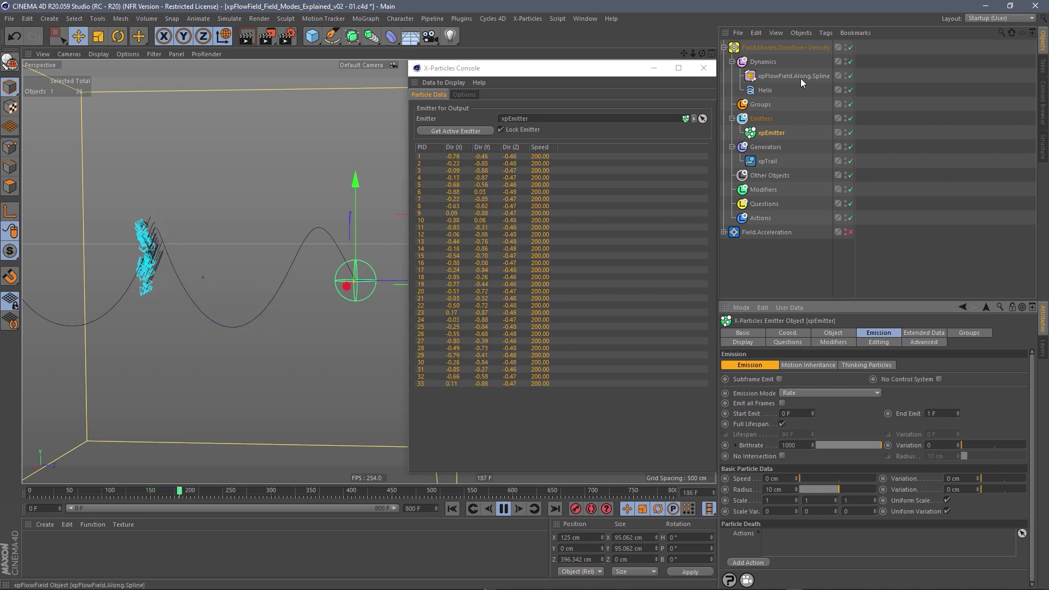
{"action": "left_click", "coordinate": [504, 509]}
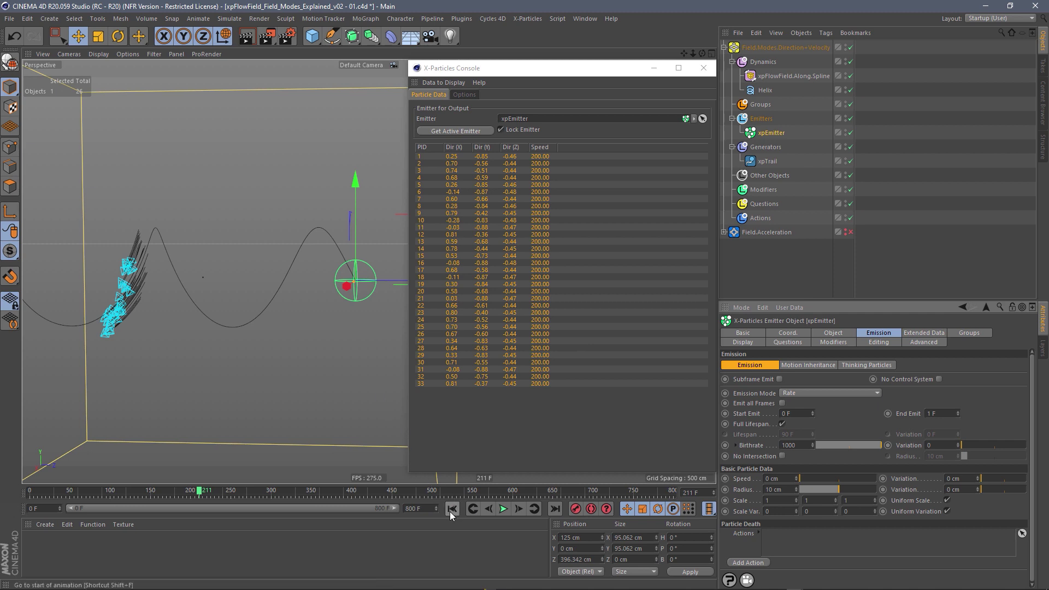
- Set the speed of xpFlowField.Along.Spline to 300 cm, replay from the start to check the console data, and pause playback
{"action": "left_click", "coordinate": [796, 77]}
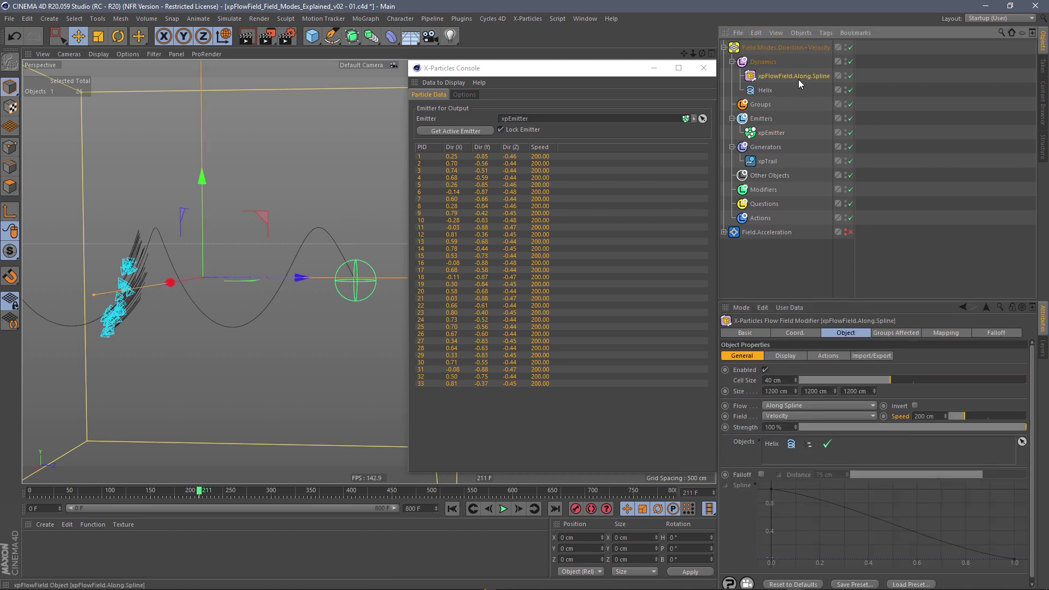
{"action": "left_click_drag", "start_coordinate": [964, 416], "coordinate": [972, 416]}
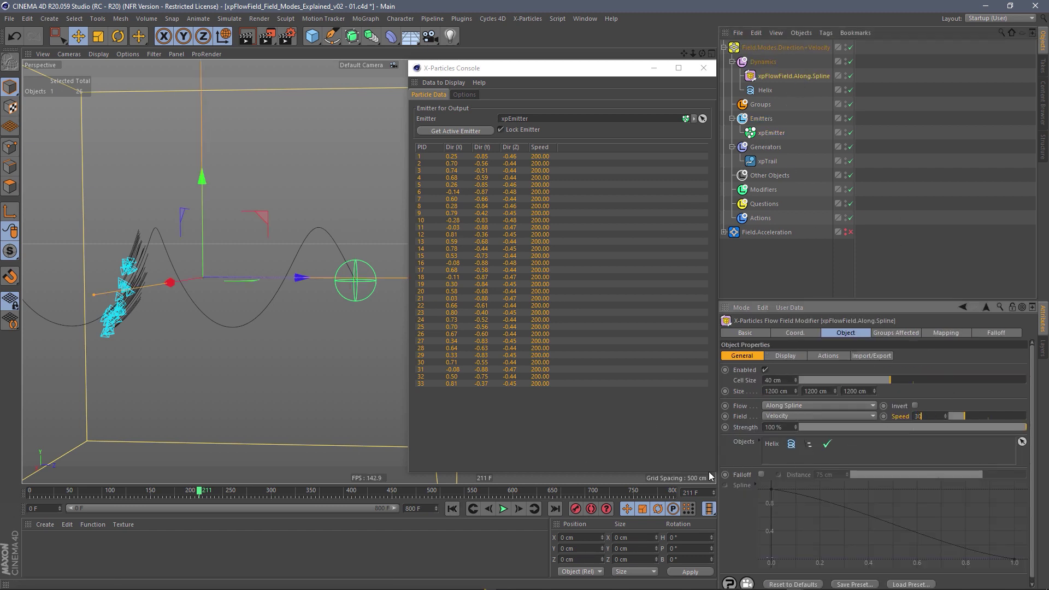
{"action": "left_click", "coordinate": [452, 508]}
{"action": "left_click", "coordinate": [503, 509]}
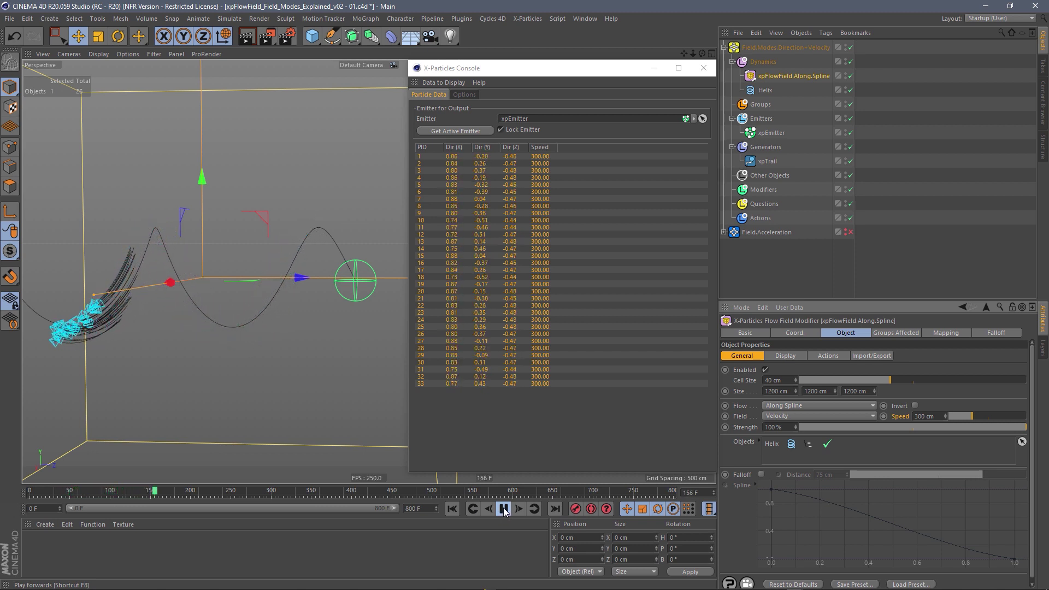
{"action": "left_click", "coordinate": [504, 509]}
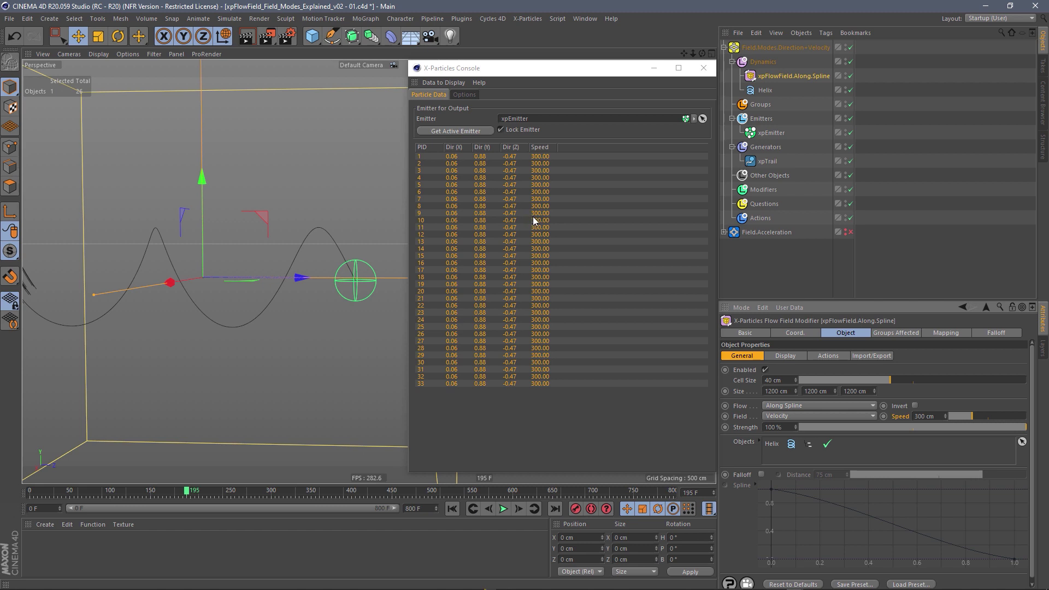
- Save an incremental version of the scene and replay the simulation from the start
{"action": "key", "text": "ctrl+alt+s"}
{"action": "left_click", "coordinate": [452, 509]}
{"action": "left_click", "coordinate": [504, 508]}
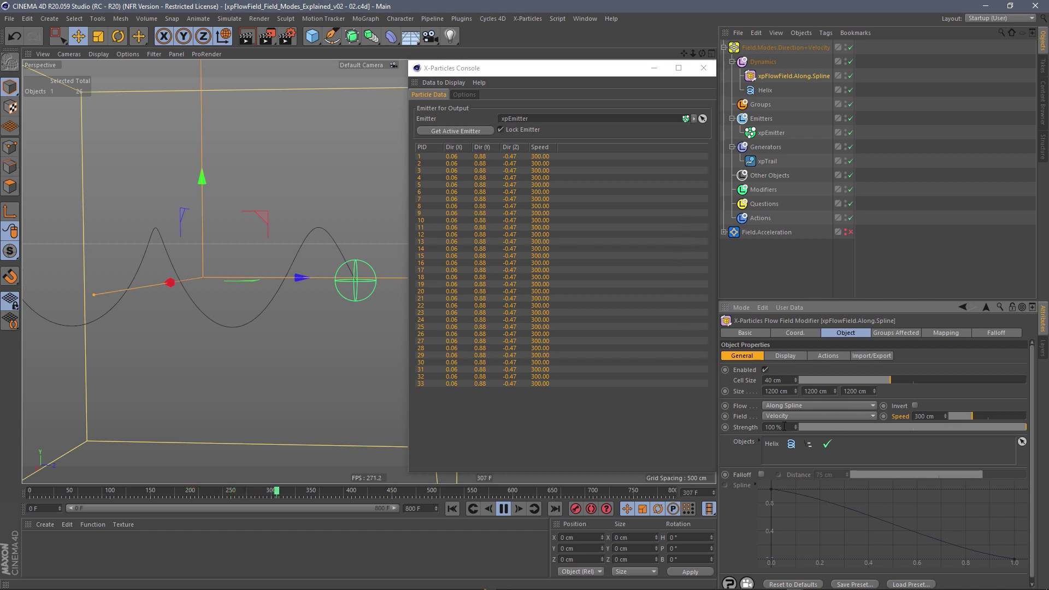
- Set the flow field's Strength to 10%, replay from the start to check particle speeds, and pause early in the simulation
{"action": "left_click_drag", "start_coordinate": [783, 428], "coordinate": [746, 425]}
{"action": "type", "text": "10"}
{"action": "key", "text": "Return"}
{"action": "left_click", "coordinate": [452, 508]}
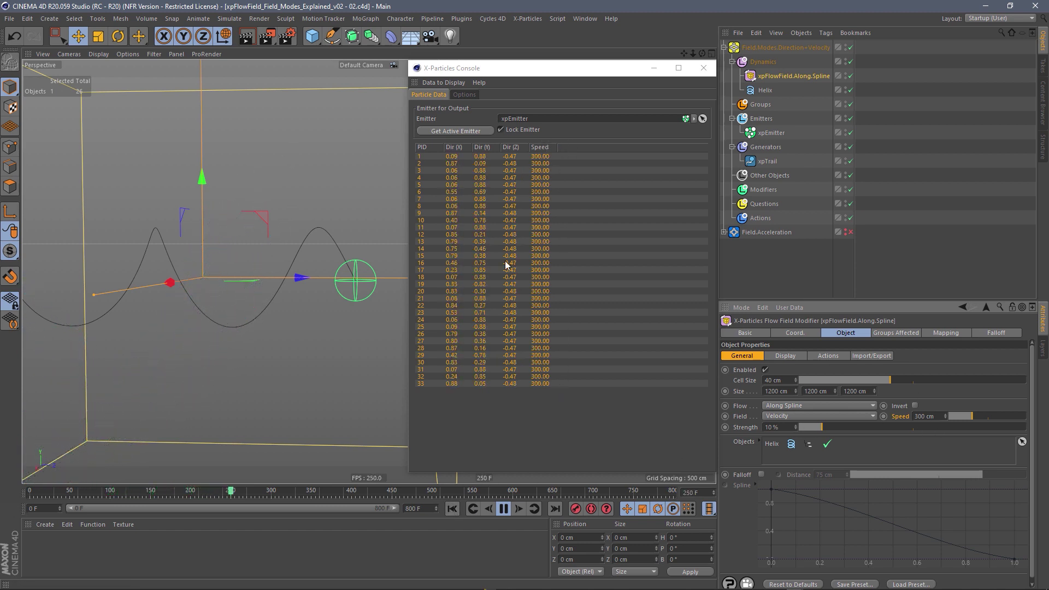
{"action": "left_click", "coordinate": [453, 509]}
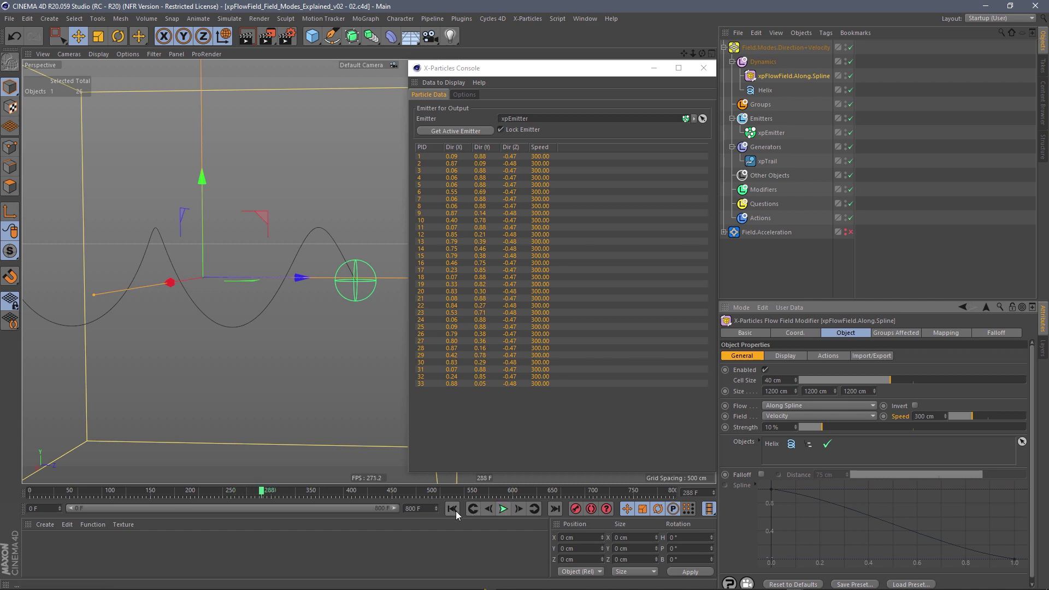
{"action": "left_click", "coordinate": [503, 509]}
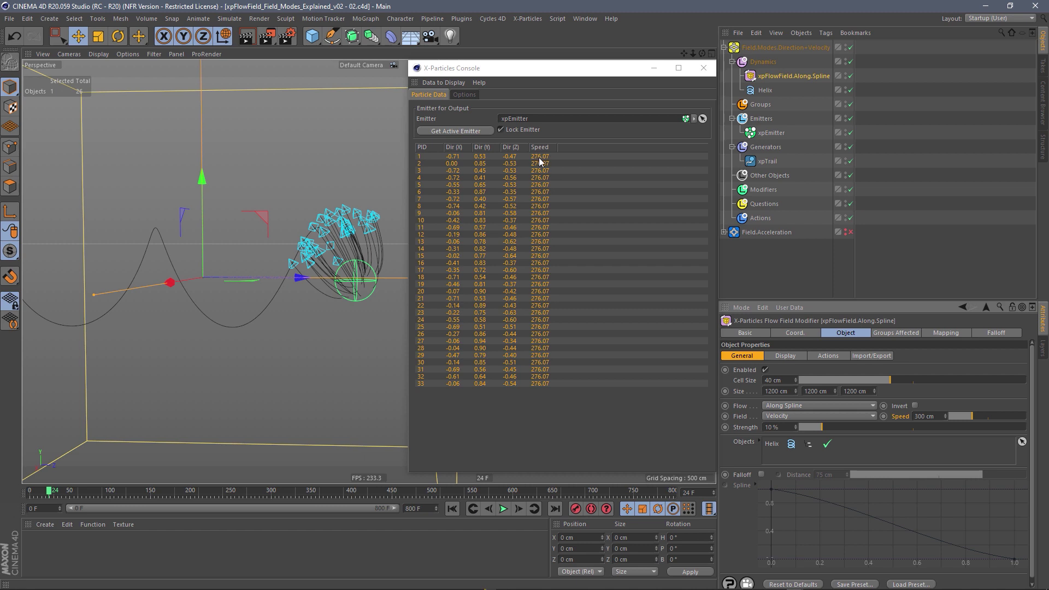
- Return to the start, advance one frame to read the initial particle speeds, and resume playback
{"action": "left_click", "coordinate": [453, 509]}
{"action": "left_click", "coordinate": [517, 510]}
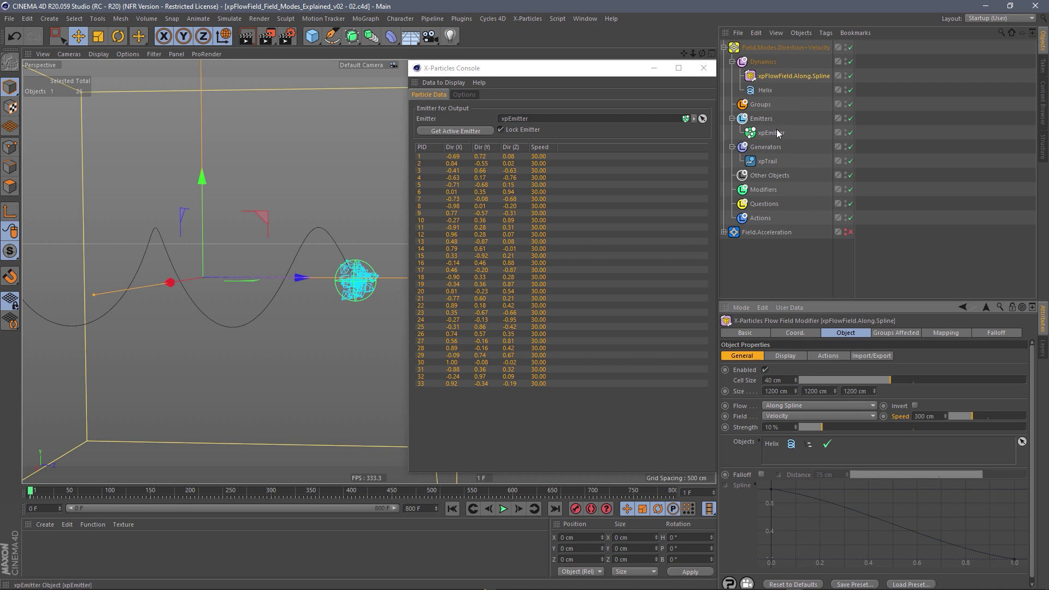
{"action": "left_click", "coordinate": [503, 509]}
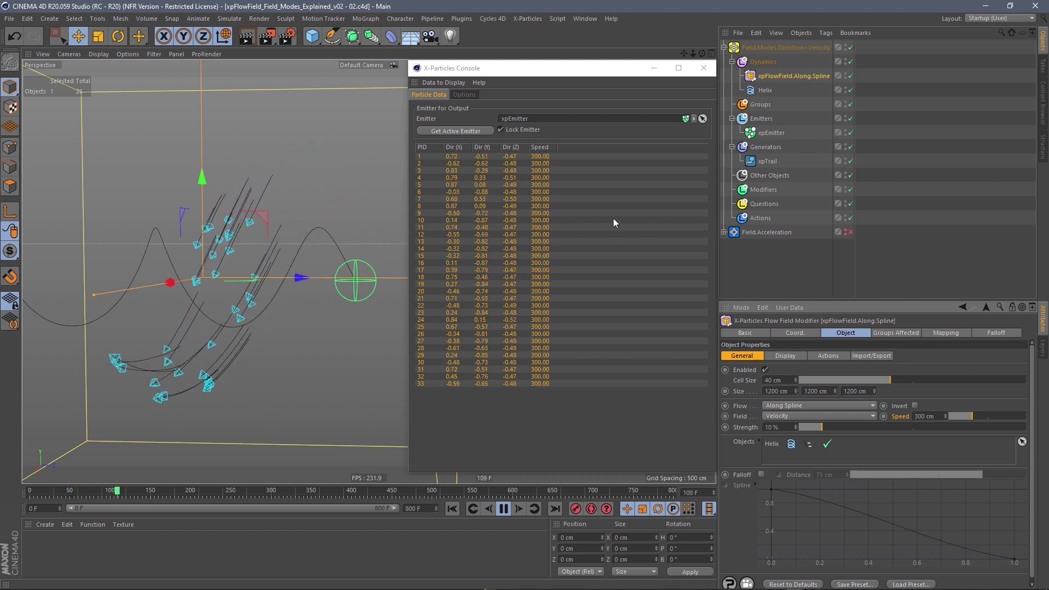
- Set the xpEmitter's speed to 500 cm
{"action": "left_click", "coordinate": [776, 133]}
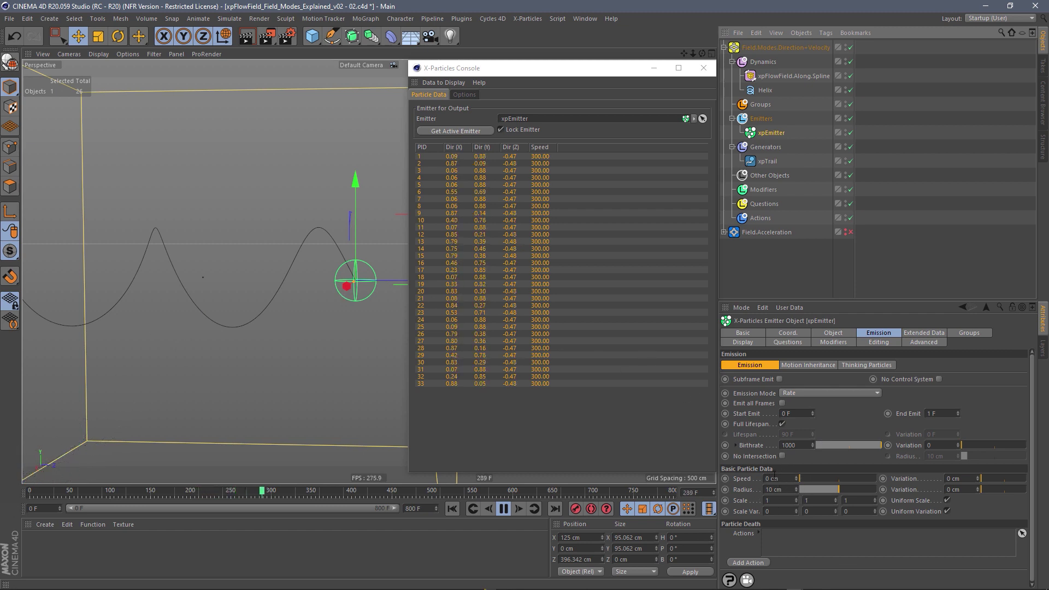
{"action": "left_click", "coordinate": [774, 478]}
{"action": "type", "text": "500"}
{"action": "key", "text": "Return"}
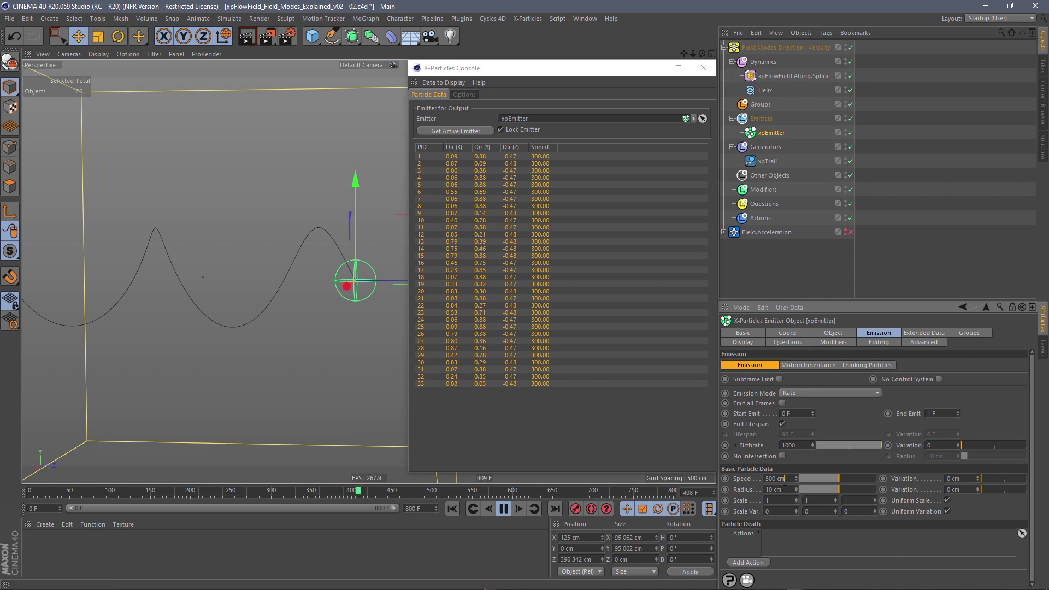
- Reselect the flow field, replay from the start, pausing after a few frames to read particle speeds, and resume playback
{"action": "left_click", "coordinate": [790, 79]}
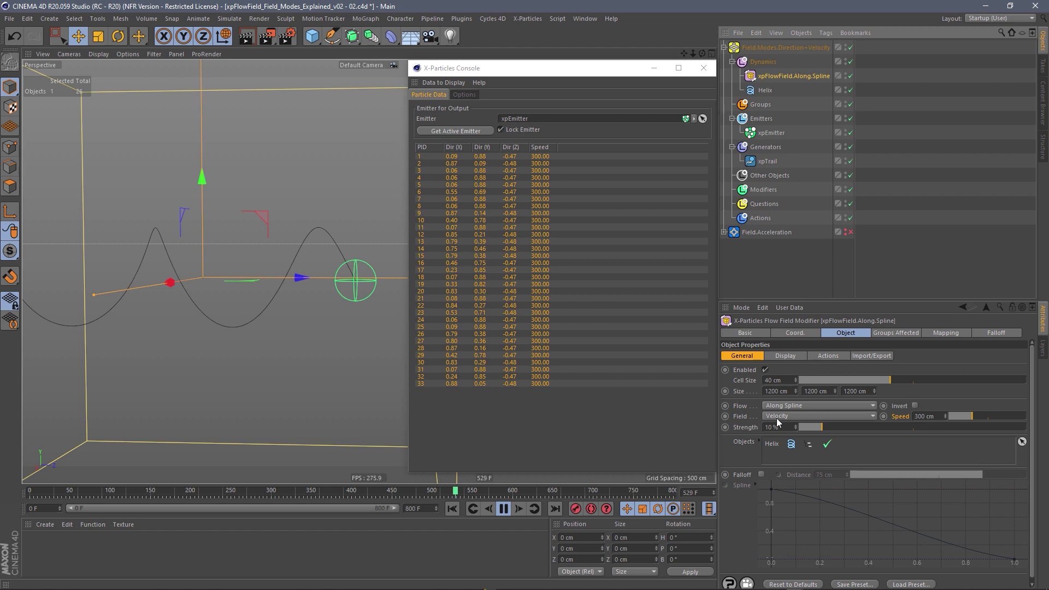
{"action": "left_click", "coordinate": [477, 510]}
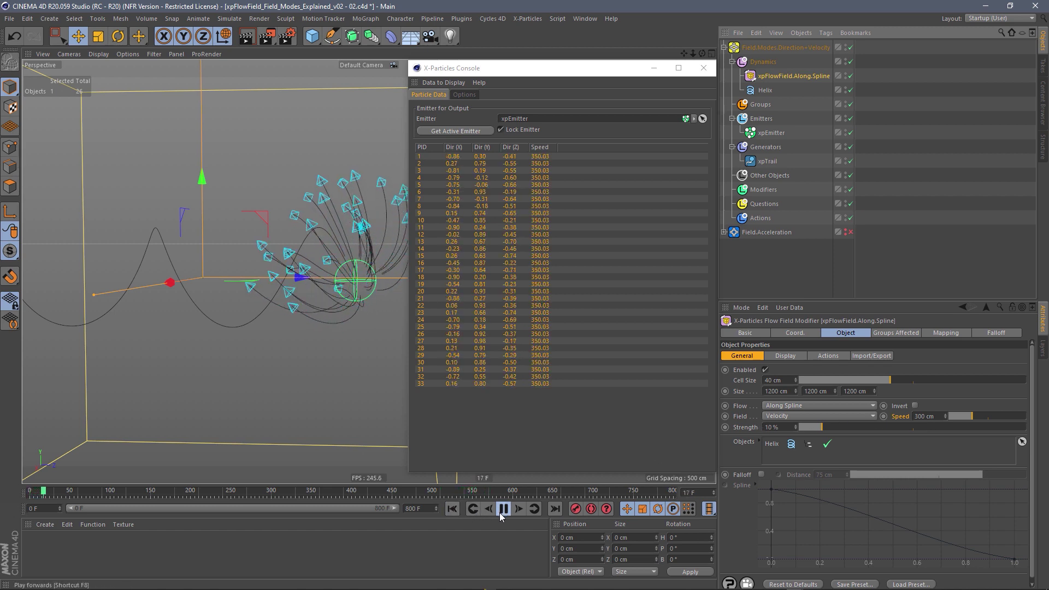
{"action": "left_click", "coordinate": [503, 508]}
{"action": "left_click", "coordinate": [452, 508]}
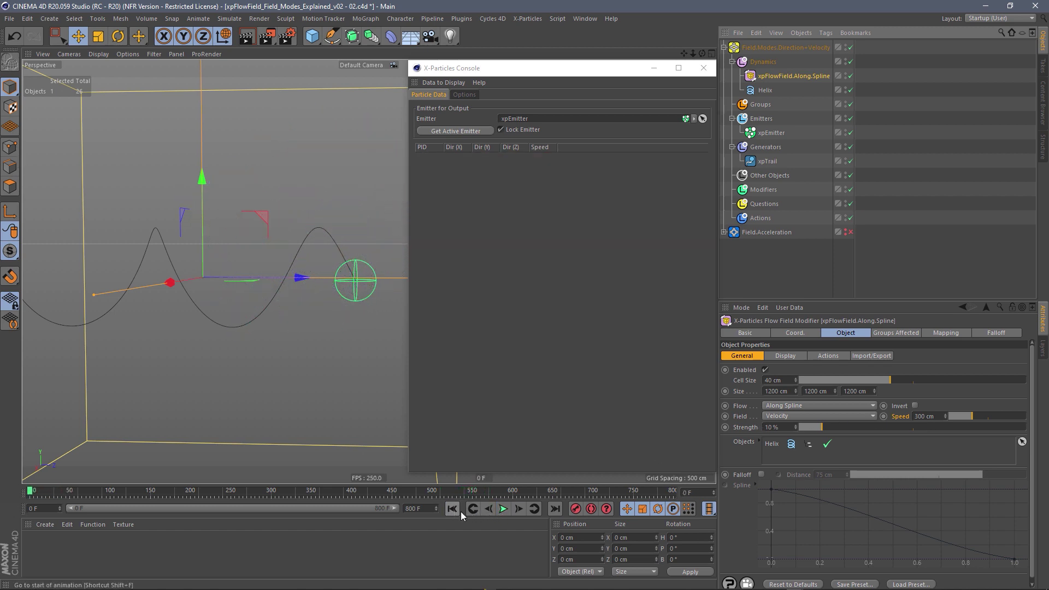
{"action": "left_click", "coordinate": [504, 509]}
{"action": "left_click", "coordinate": [503, 509]}
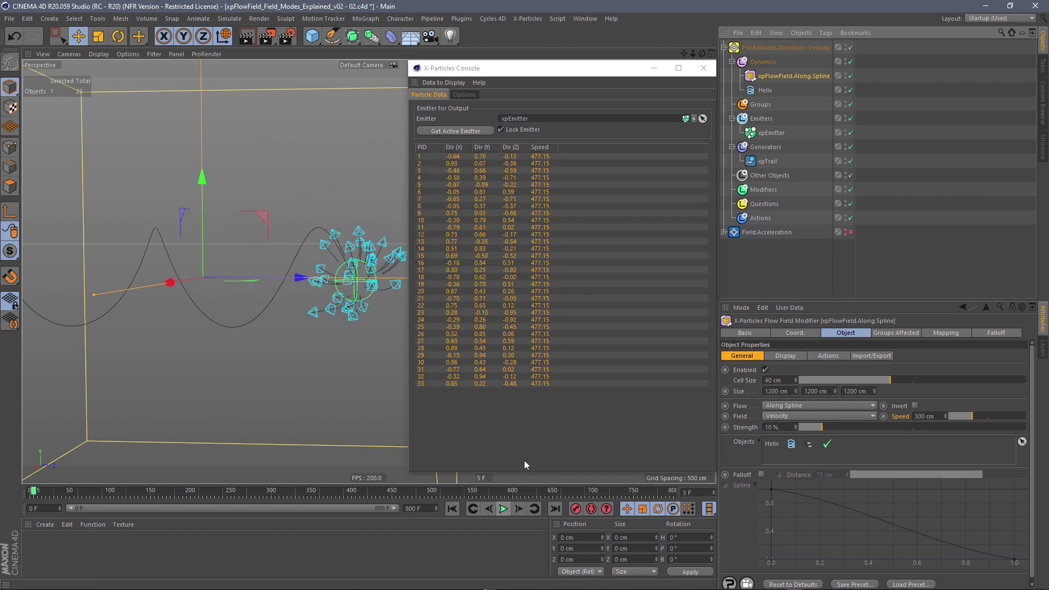
{"action": "left_click", "coordinate": [503, 509]}
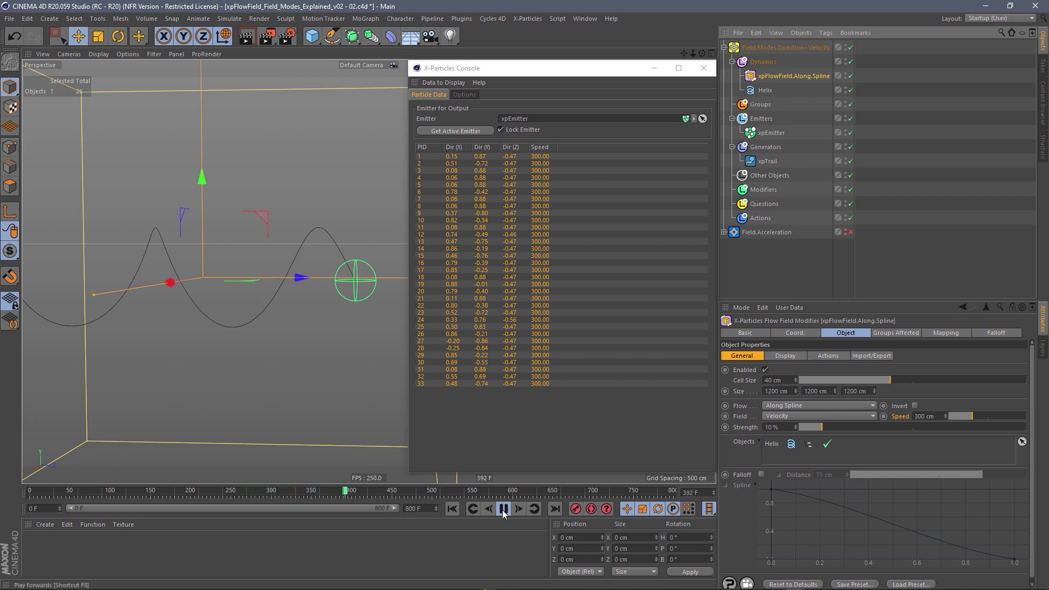
- Change the flow field's Field mode to Direction, replay from the start to check particle speeds, and pause playback
{"action": "left_click", "coordinate": [794, 417]}
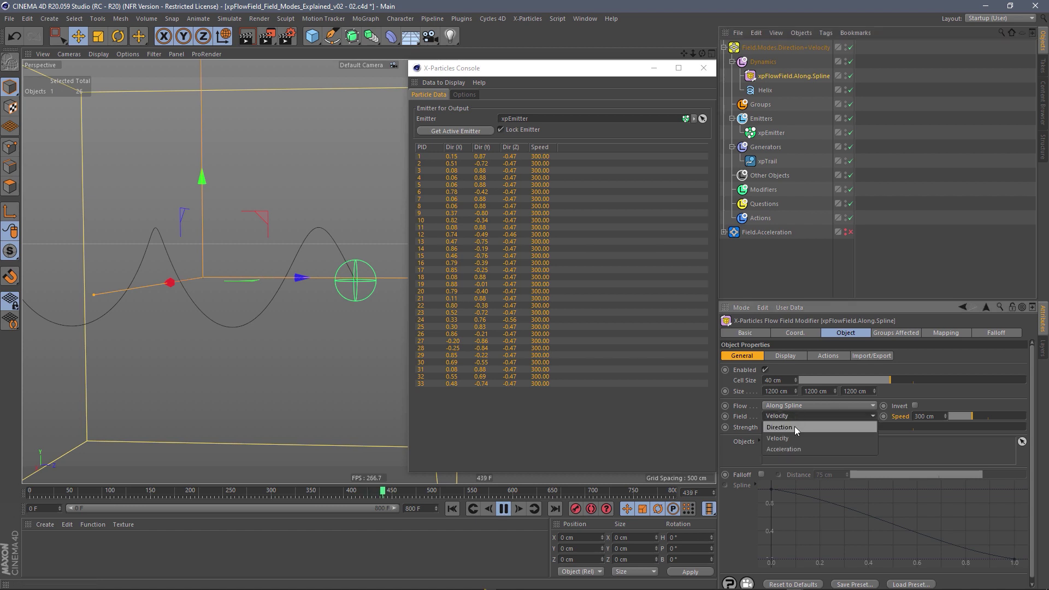
{"action": "left_click", "coordinate": [792, 427]}
{"action": "left_click", "coordinate": [453, 510]}
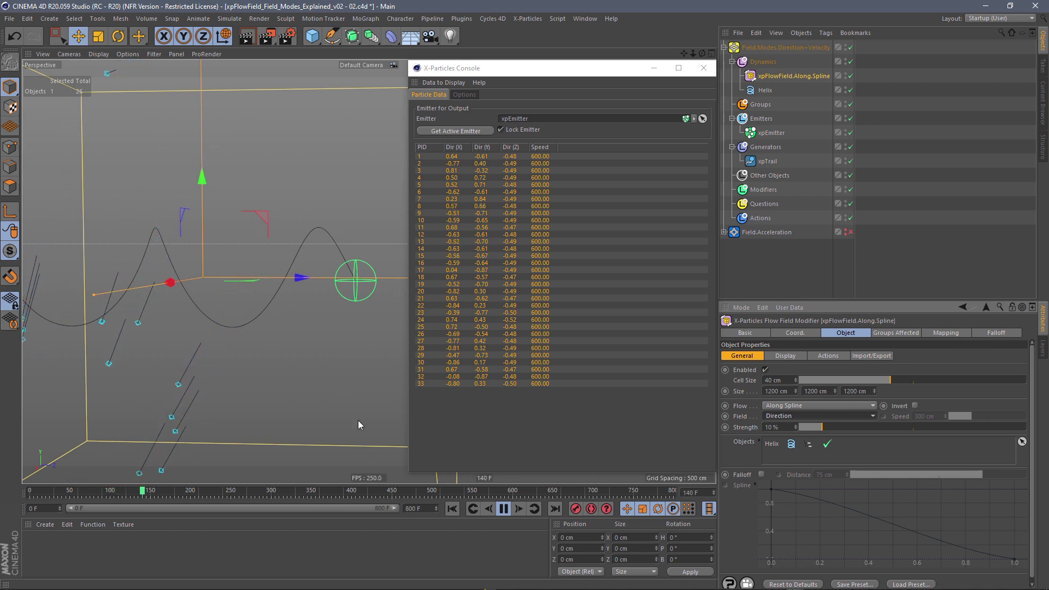
{"action": "left_click", "coordinate": [503, 508]}
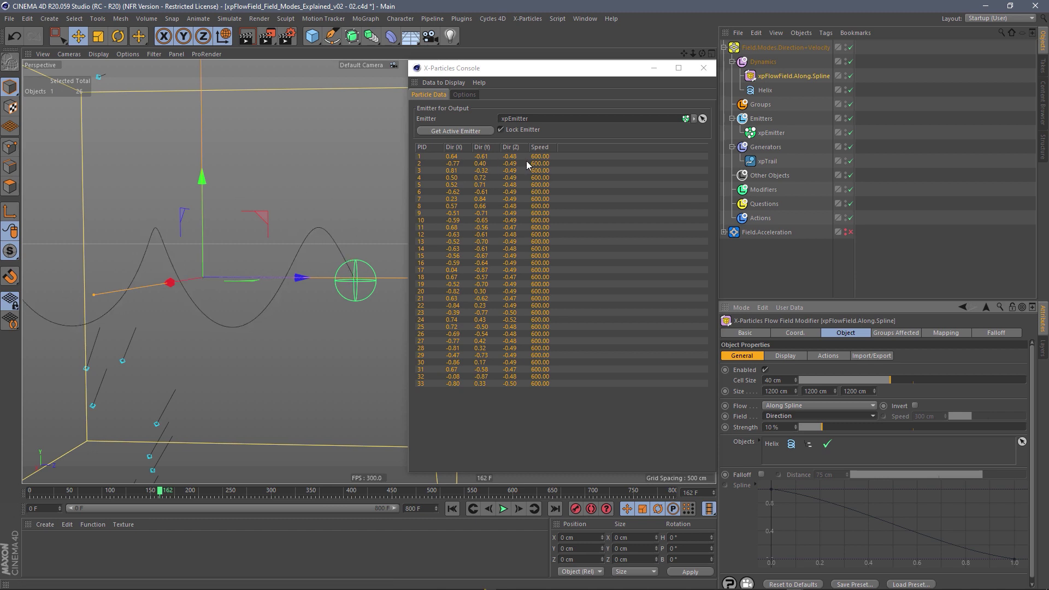
- Set the flow field's Strength to 50%, replay the simulation from the start, and return to frame 0
{"action": "left_click_drag", "start_coordinate": [843, 431], "coordinate": [910, 432]}
{"action": "left_click", "coordinate": [452, 509]}
{"action": "left_click", "coordinate": [503, 508]}
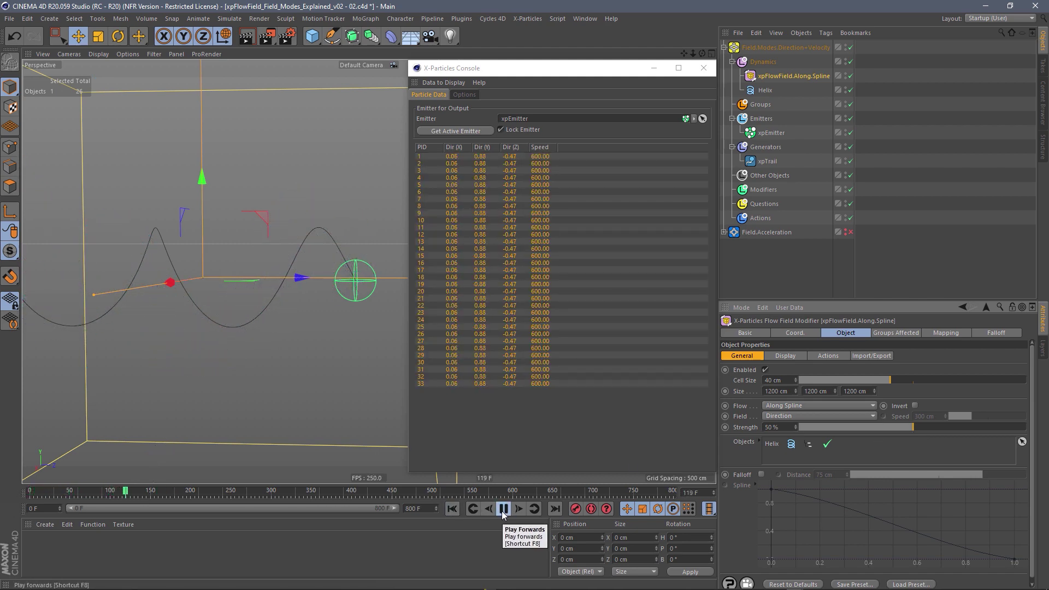
{"action": "left_click", "coordinate": [503, 513]}
{"action": "left_click", "coordinate": [452, 509]}
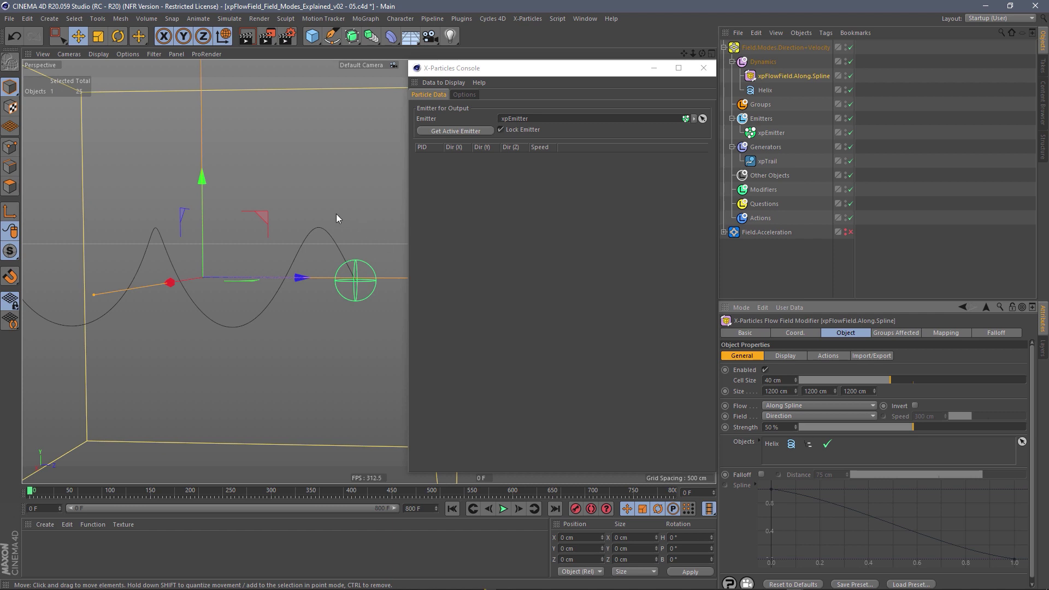
- Disable and collapse the Field.Modes.Direction+Velocity system, and move it below Field.Acceleration
{"action": "left_click", "coordinate": [851, 48]}
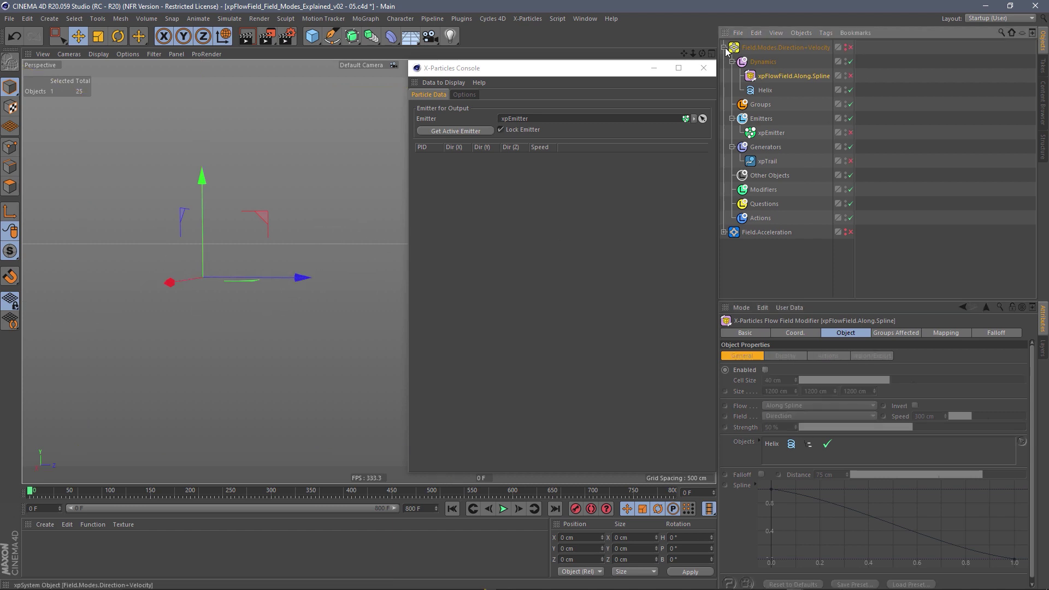
{"action": "left_click", "coordinate": [725, 47]}
{"action": "left_click_drag", "start_coordinate": [786, 50], "coordinate": [802, 71]}
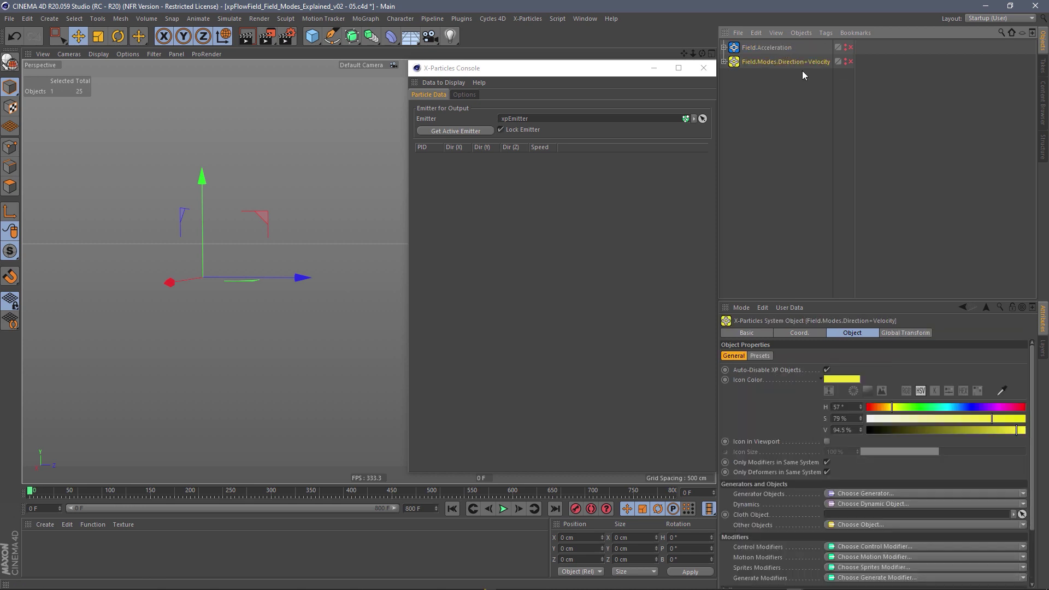
- Enable the Field.Acceleration system and expand it along with its Generators, Emitters and Dynamics groups
{"action": "left_click", "coordinate": [849, 49]}
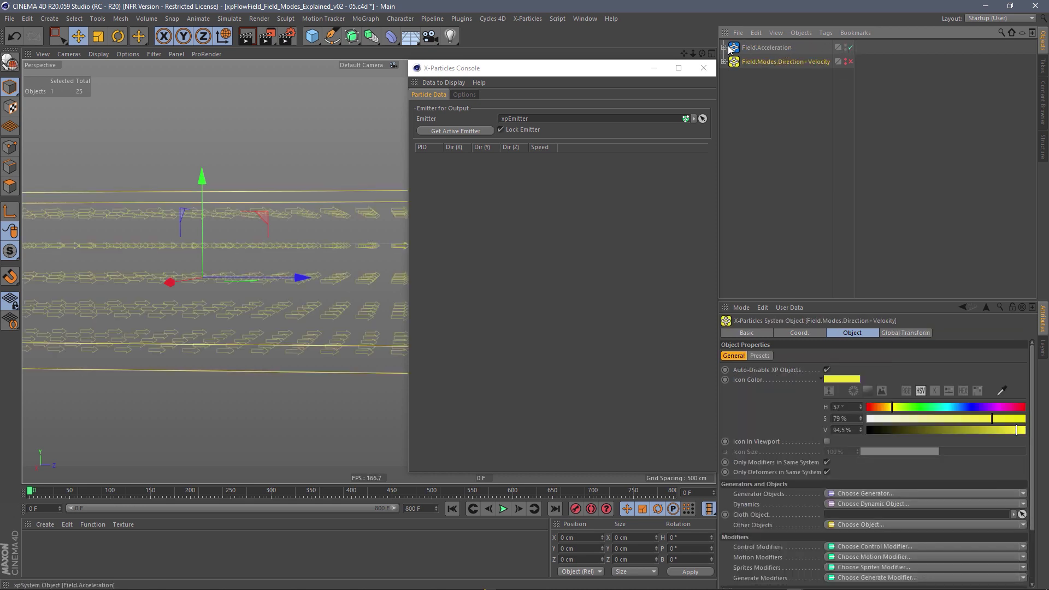
{"action": "left_click", "coordinate": [725, 47]}
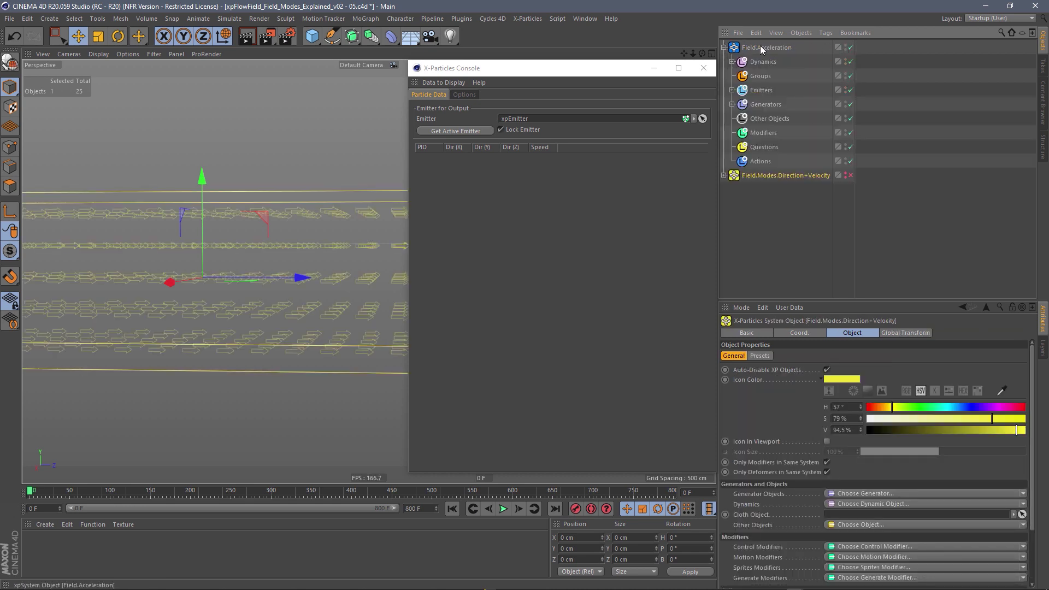
{"action": "left_click", "coordinate": [733, 104]}
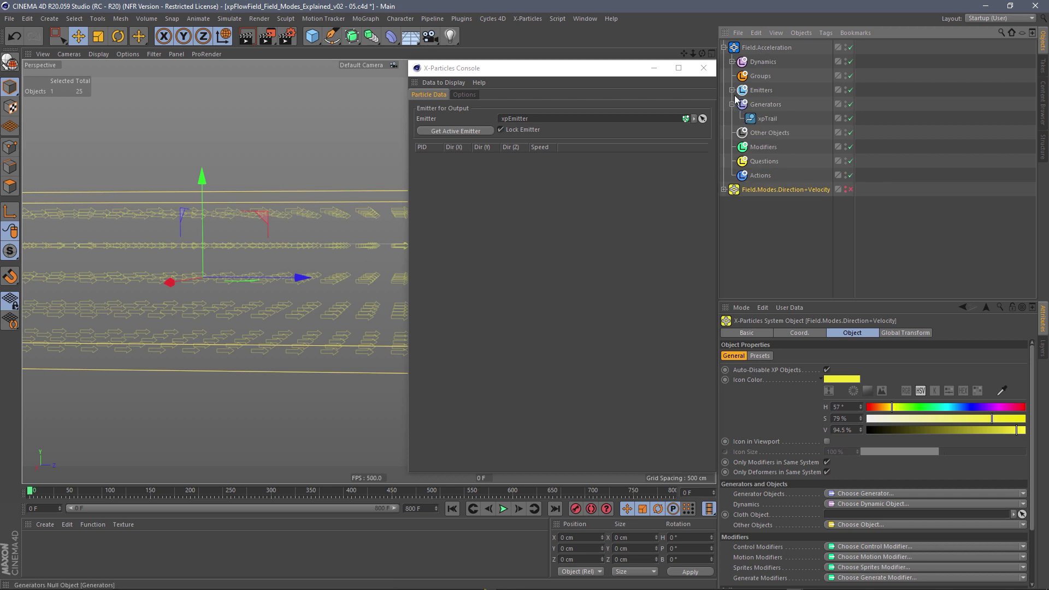
{"action": "left_click", "coordinate": [732, 89]}
{"action": "left_click", "coordinate": [732, 61]}
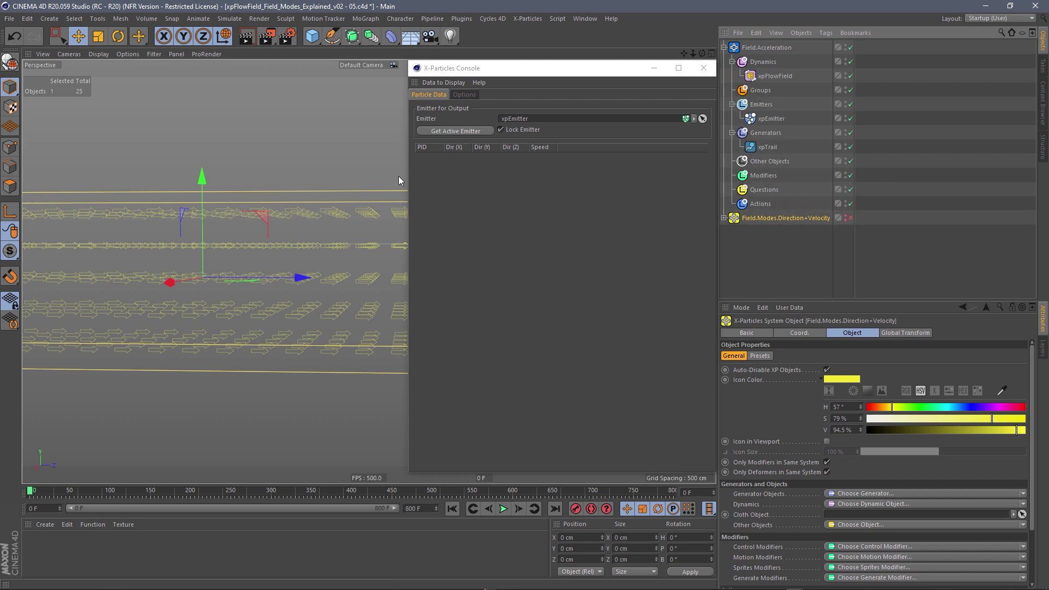
- Select the xpFlowField in the Field.Acceleration system and review its Flow and Field settings
{"action": "left_click_drag", "start_coordinate": [230, 309], "coordinate": [329, 286], "text": "alt"}
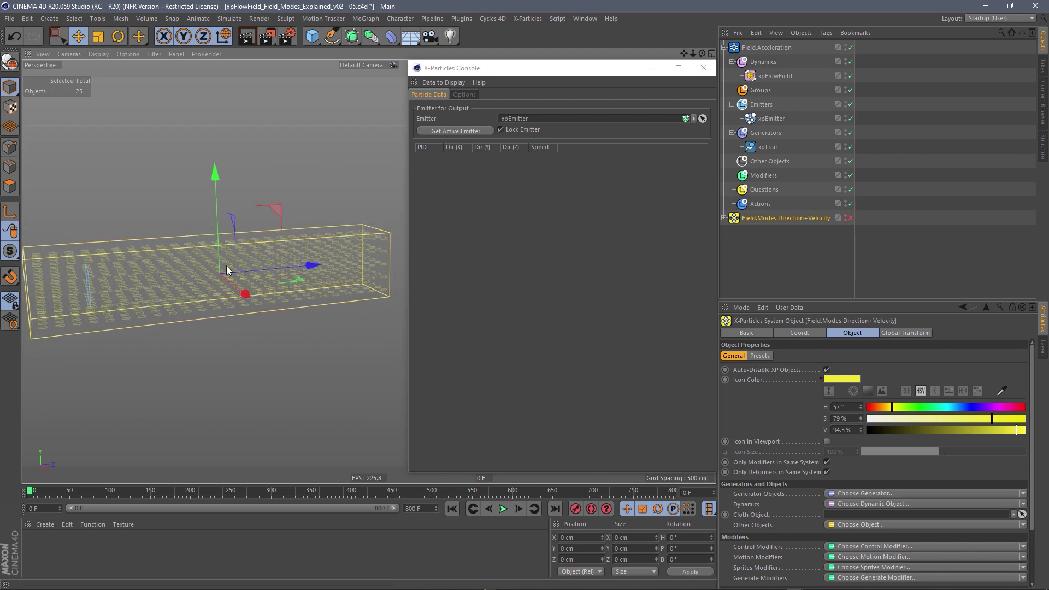
{"action": "left_click", "coordinate": [775, 76]}
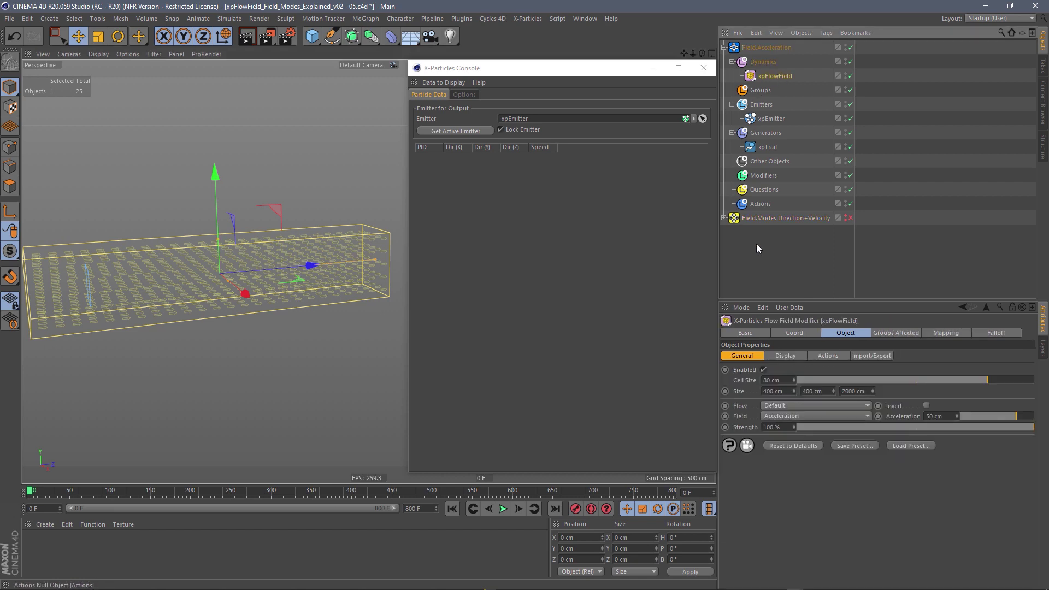
{"action": "left_click", "coordinate": [743, 405]}
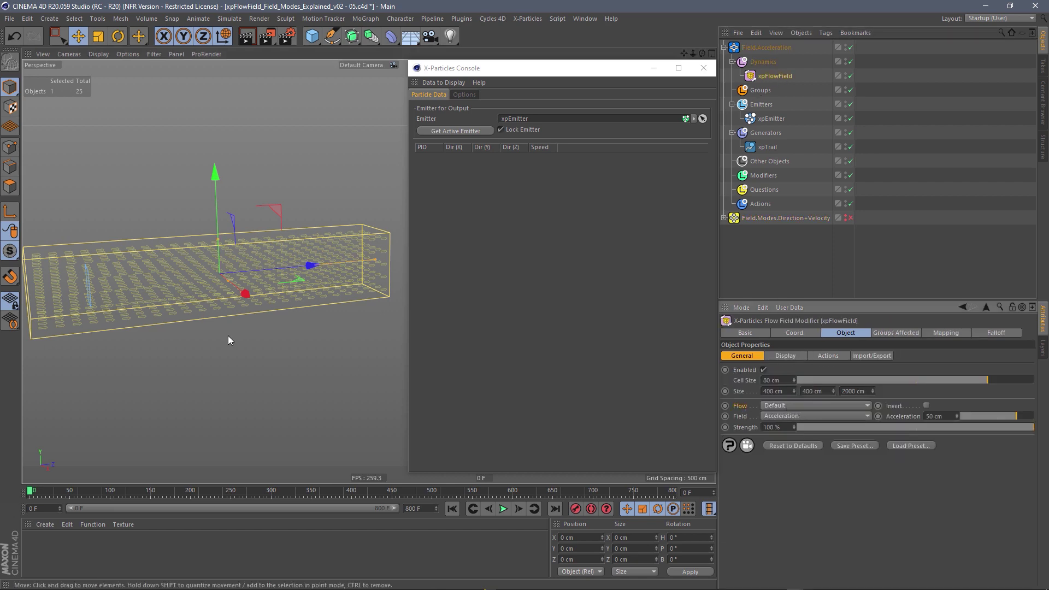
- Review the Emission settings of the xpEmitter in the Field.Acceleration system
{"action": "right_click_drag", "start_coordinate": [230, 270], "coordinate": [293, 270], "text": "alt"}
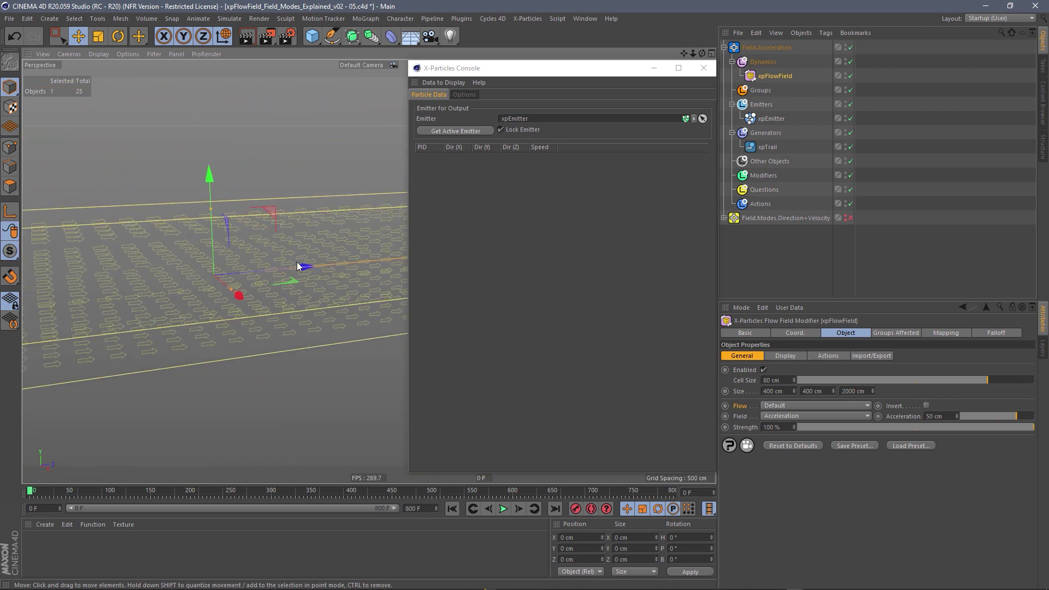
{"action": "mouse_move", "coordinate": [288, 257]}
{"action": "left_mouse_down", "text": "alt"}
{"action": "mouse_move", "coordinate": [248, 270]}
{"action": "mouse_move", "coordinate": [306, 265]}
{"action": "mouse_move", "coordinate": [271, 264]}
{"action": "mouse_move", "coordinate": [295, 260]}
{"action": "left_mouse_up", "text": "alt"}
{"action": "left_click", "coordinate": [770, 119]}
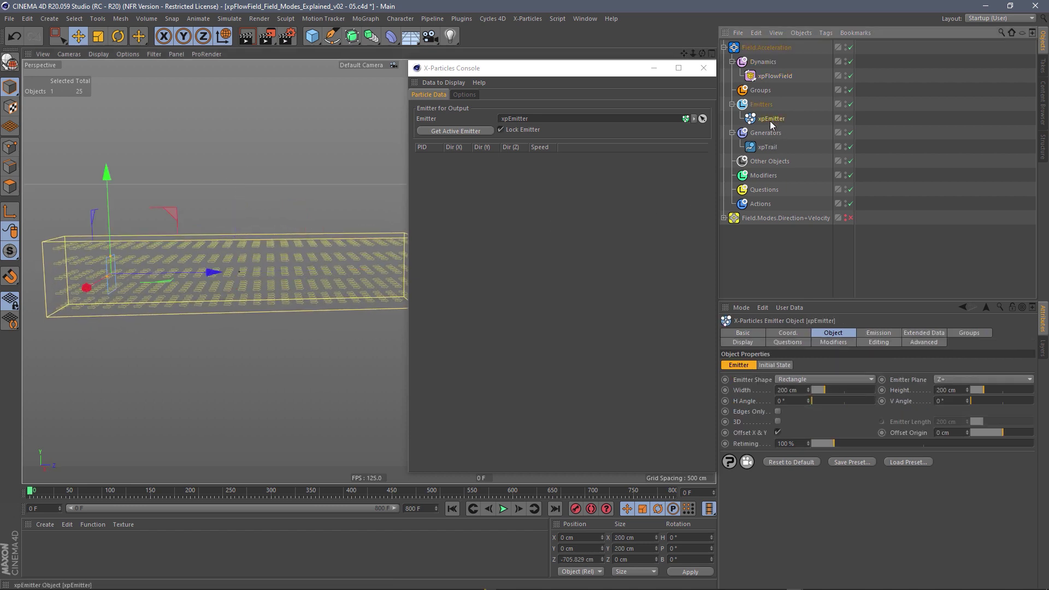
{"action": "left_click", "coordinate": [881, 334]}
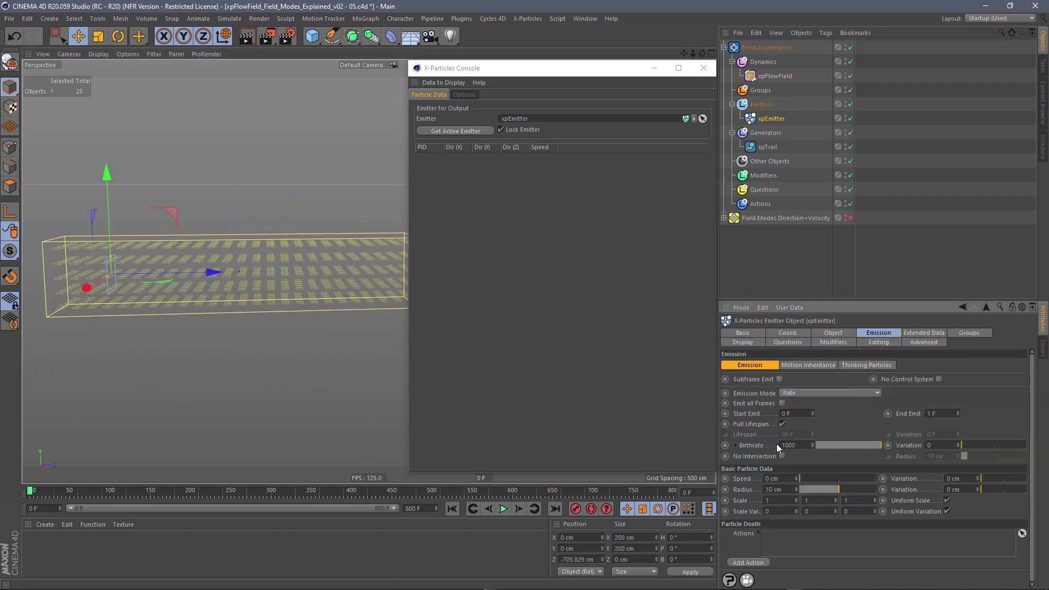
- Assign Field.Acceleration's xpEmitter as the console's output emitter, then play the simulation and return to frame 0
{"action": "left_click", "coordinate": [779, 74]}
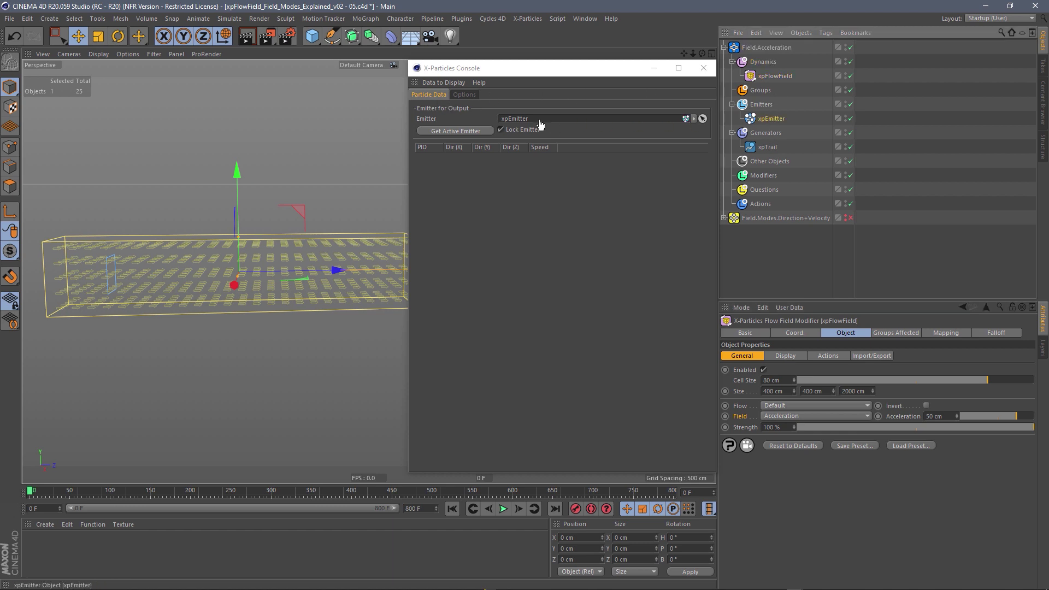
{"action": "left_click", "coordinate": [561, 119]}
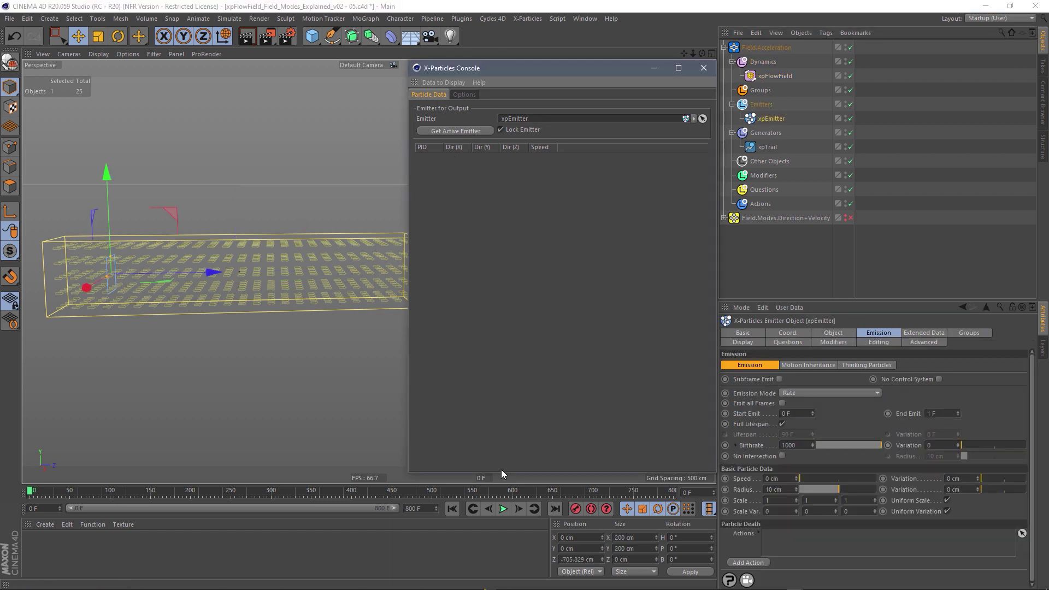
{"action": "left_click", "coordinate": [503, 509]}
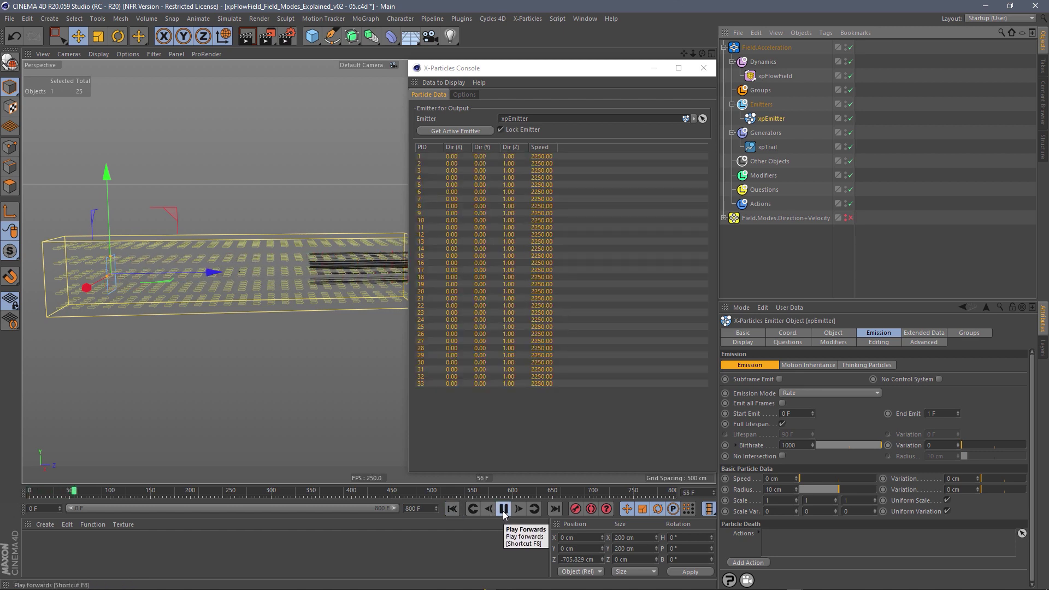
{"action": "left_click_drag", "start_coordinate": [311, 284], "coordinate": [316, 310], "text": "alt"}
{"action": "left_click", "coordinate": [453, 510]}
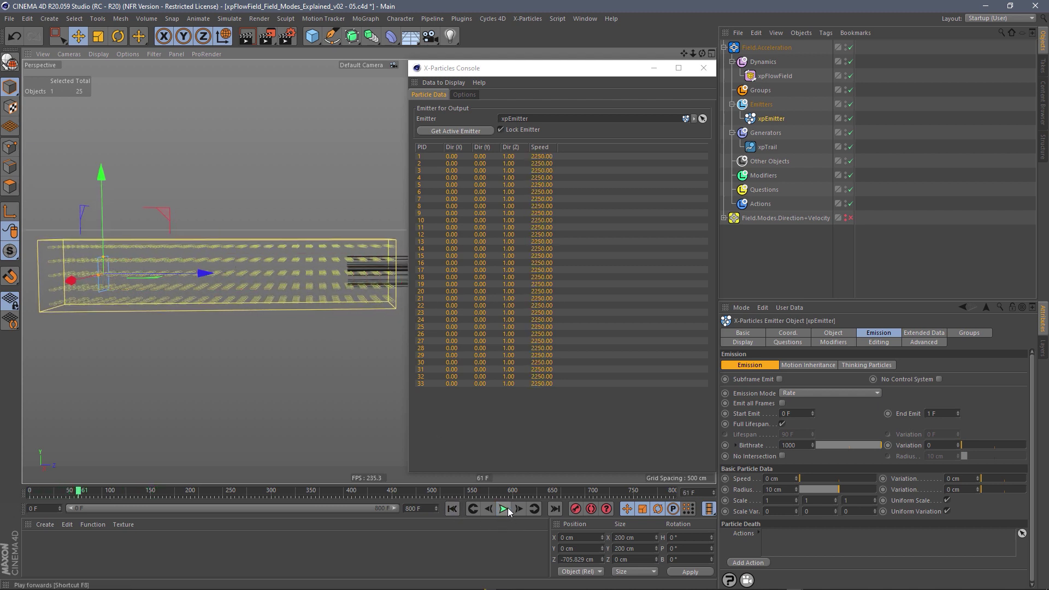
{"action": "left_click", "coordinate": [504, 509]}
{"action": "left_click", "coordinate": [453, 509]}
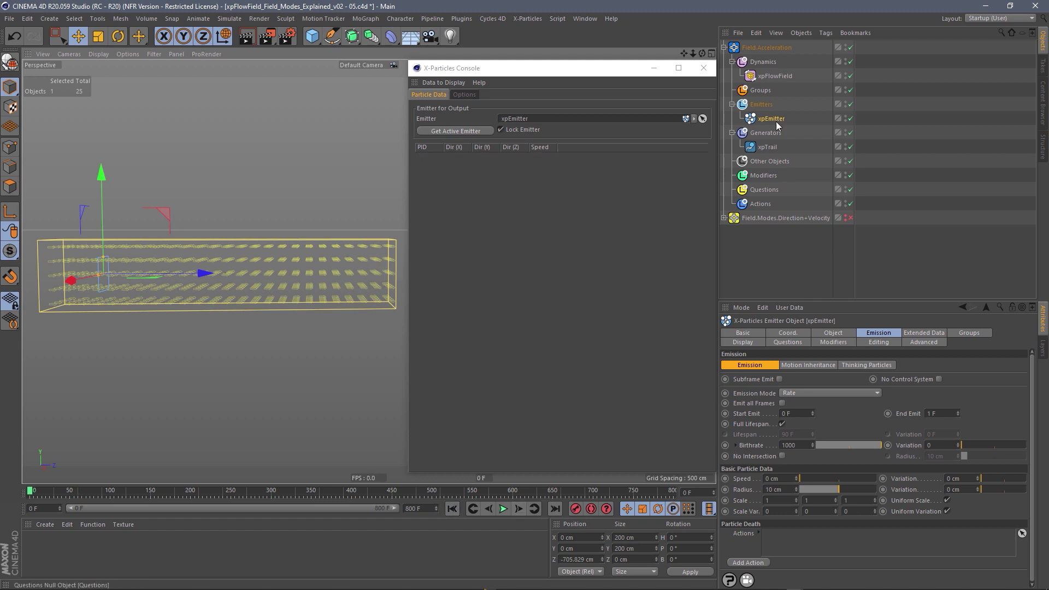
- Select the xpFlowField and advance the simulation frame by frame to frame 10 to examine how particle speed changes in the console
{"action": "left_click", "coordinate": [780, 75]}
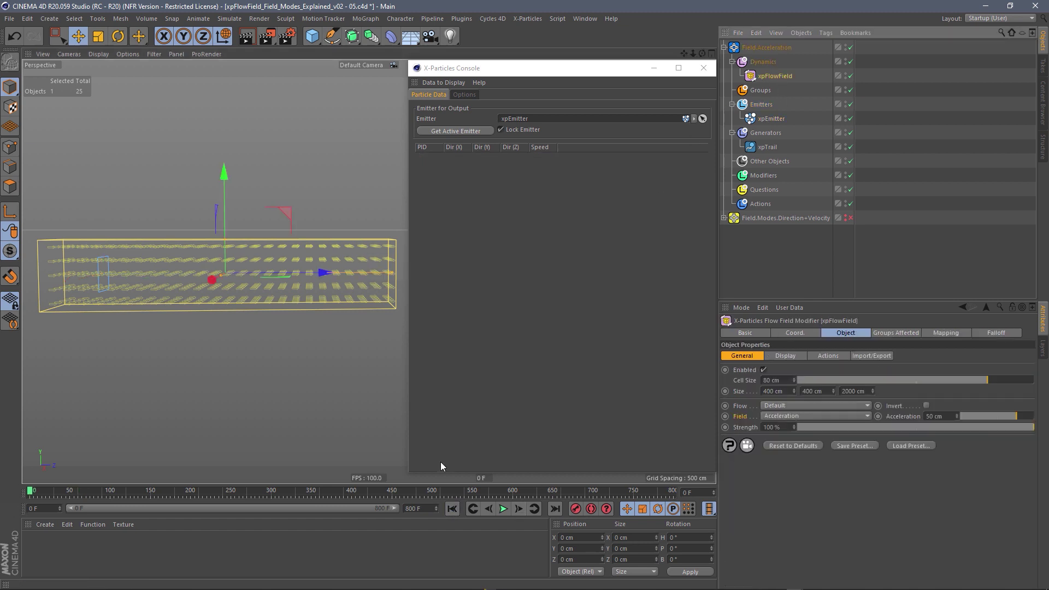
{"action": "left_click", "coordinate": [517, 509]}
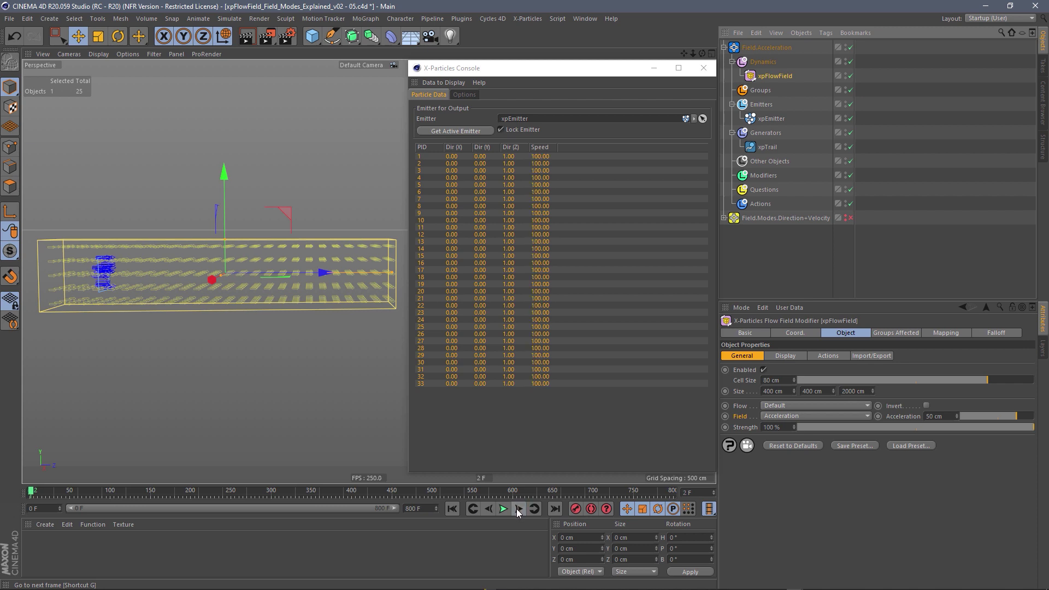
{"action": "left_click", "coordinate": [518, 511]}
{"action": "left_click", "coordinate": [517, 509]}
{"action": "left_click", "coordinate": [516, 511]}
{"action": "left_click", "coordinate": [517, 511]}
{"action": "left_click", "coordinate": [517, 511]}
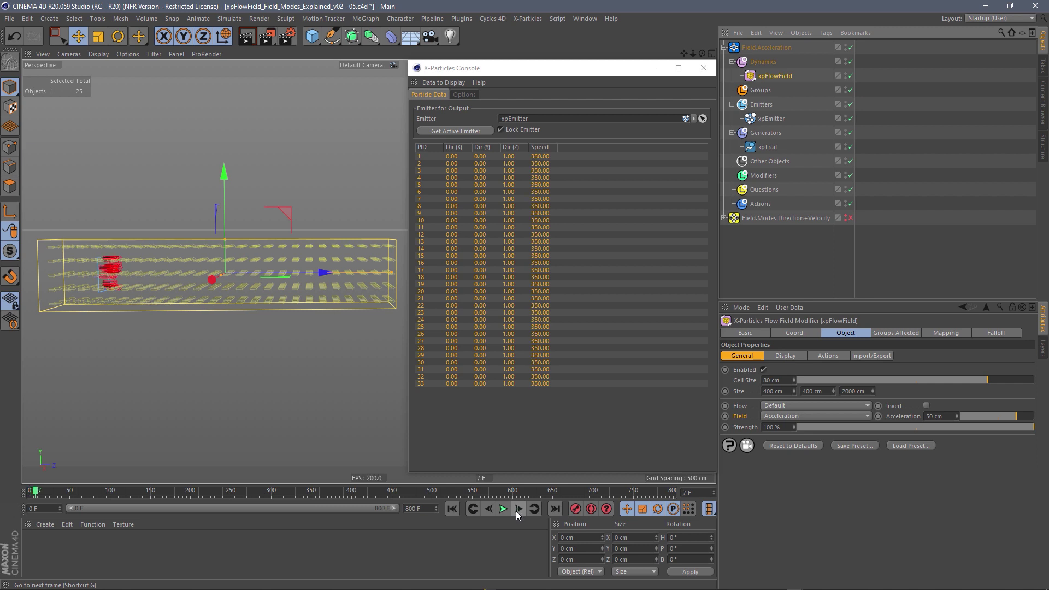
{"action": "left_click", "coordinate": [516, 510]}
{"action": "left_click", "coordinate": [517, 510]}
{"action": "left_click", "coordinate": [517, 509]}
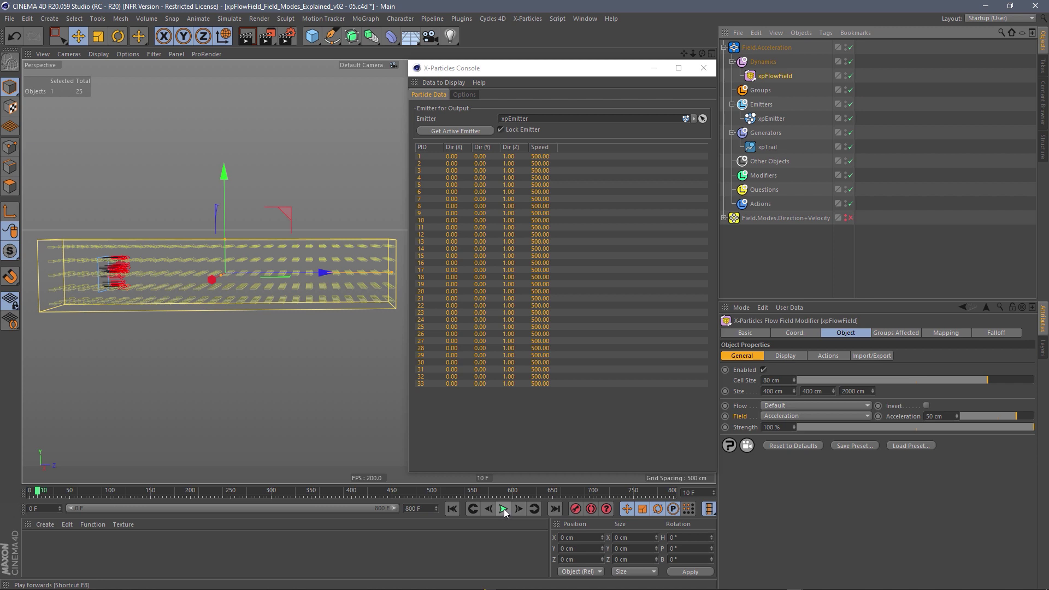
- Play to frame 44, advance one frame and continue to frame 60, checking particle speed as particles leave the field
{"action": "left_click", "coordinate": [504, 509]}
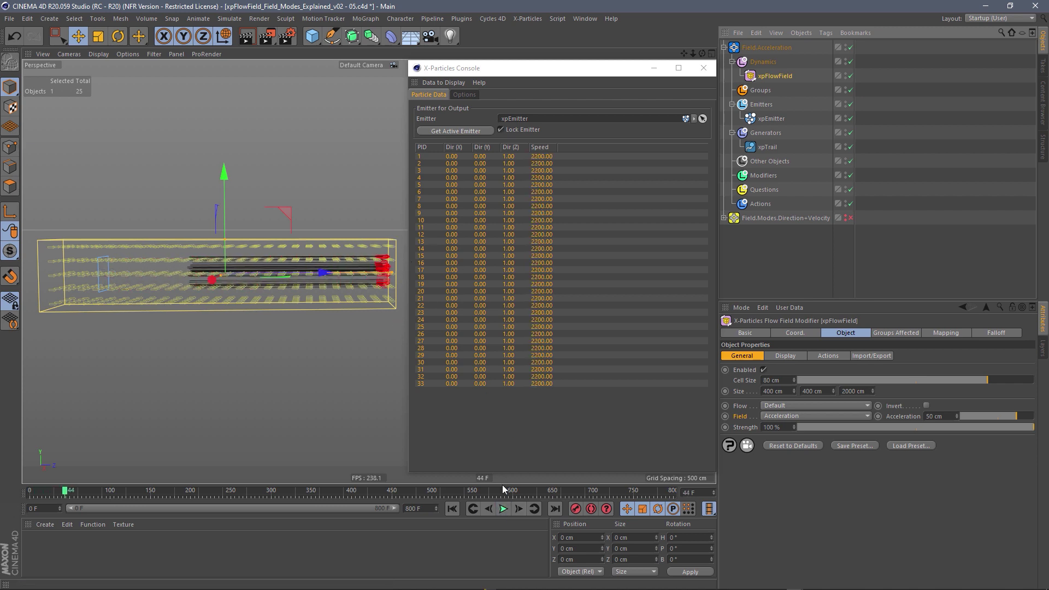
{"action": "left_click", "coordinate": [519, 509]}
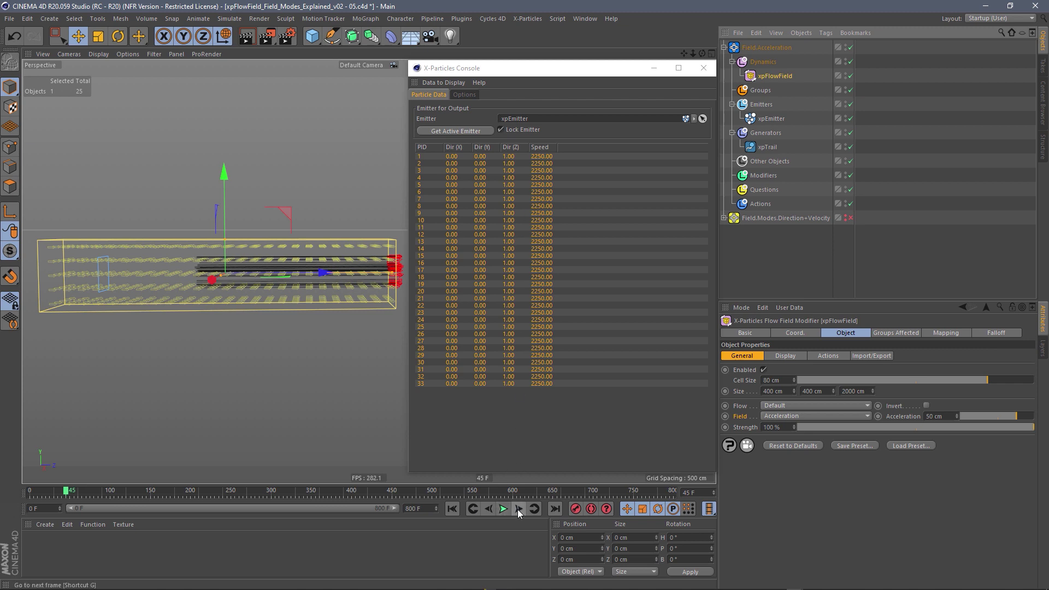
{"action": "left_click", "coordinate": [504, 509]}
{"action": "left_click", "coordinate": [504, 508]}
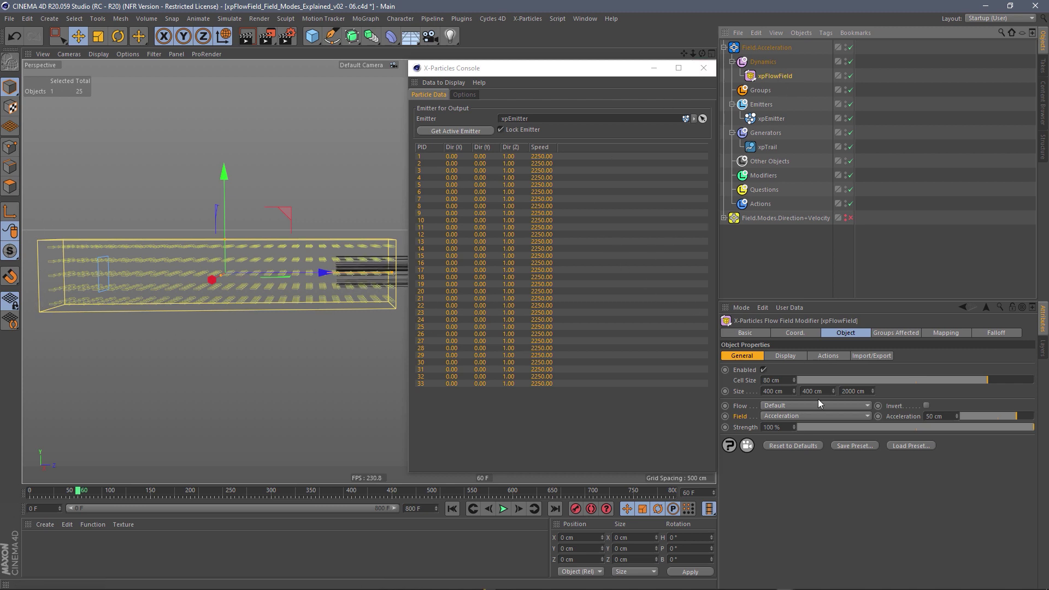
- Switch the xpFlowField's Field mode to Velocity and play the simulation from the start
{"action": "left_click", "coordinate": [813, 416]}
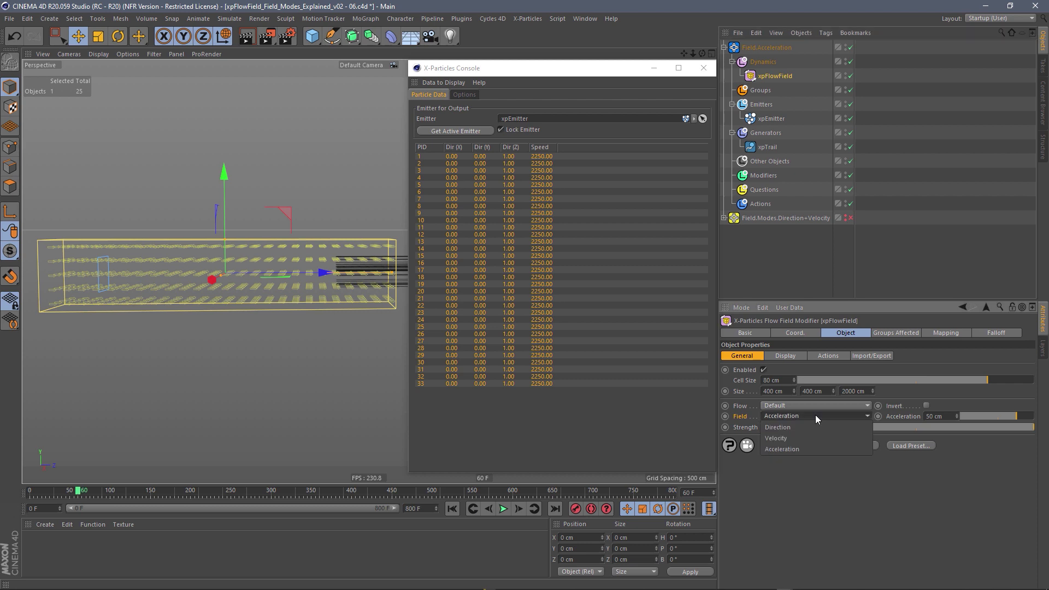
{"action": "left_click", "coordinate": [789, 435]}
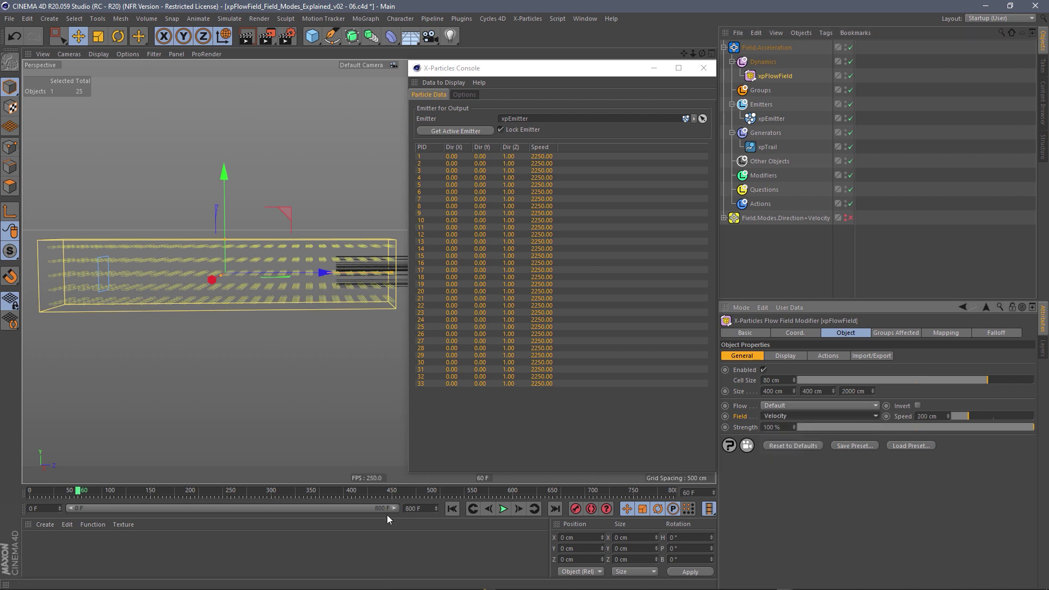
{"action": "left_click", "coordinate": [453, 509]}
{"action": "left_click", "coordinate": [504, 509]}
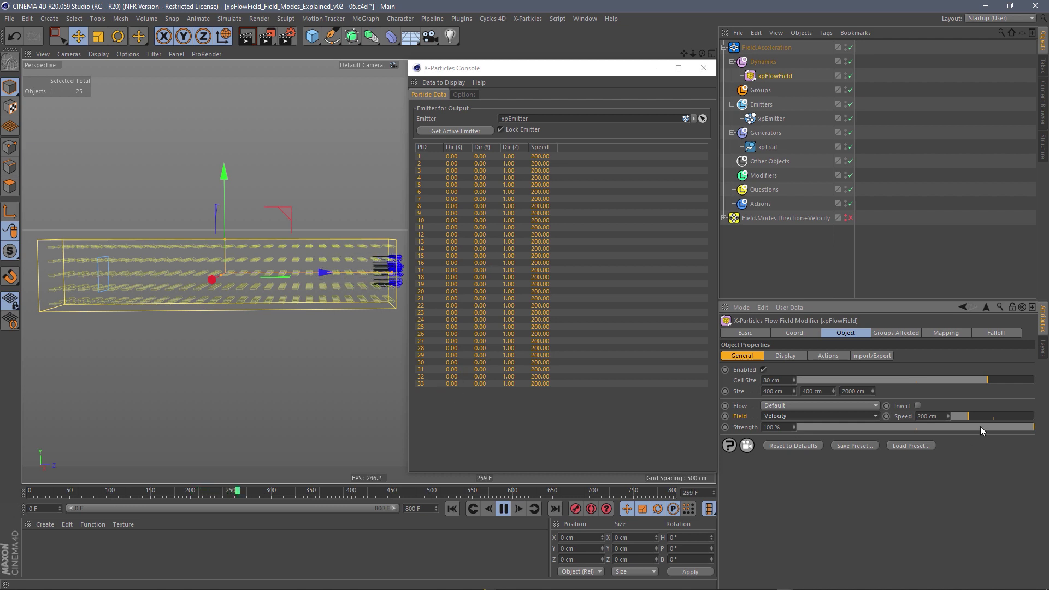
- Try flow field Speed values of 108, 245, 147, 42 and 154 cm while replaying the simulation from the start
{"action": "left_click", "coordinate": [961, 416]}
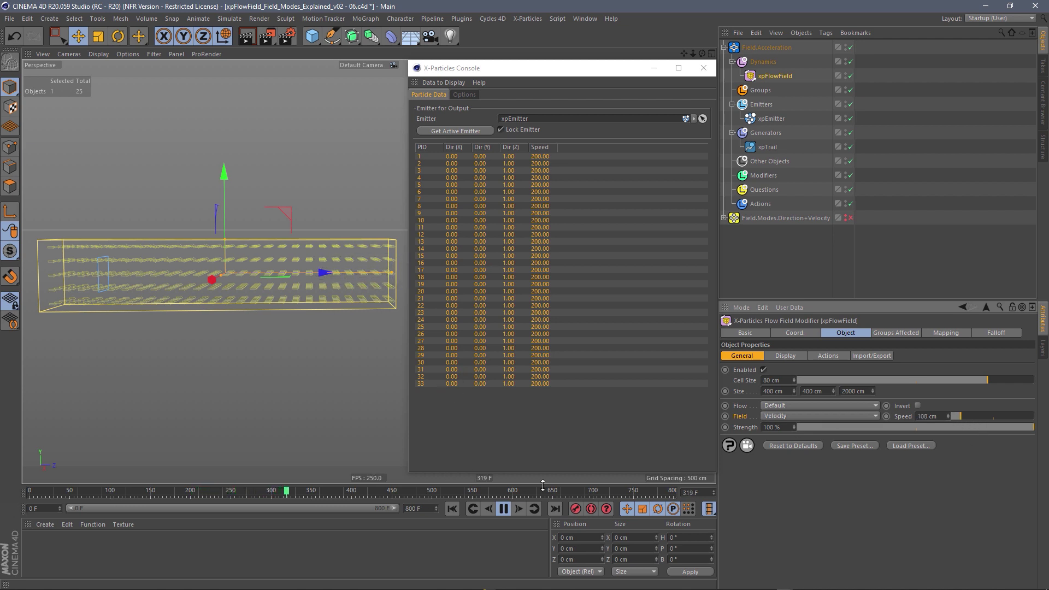
{"action": "left_click", "coordinate": [452, 508]}
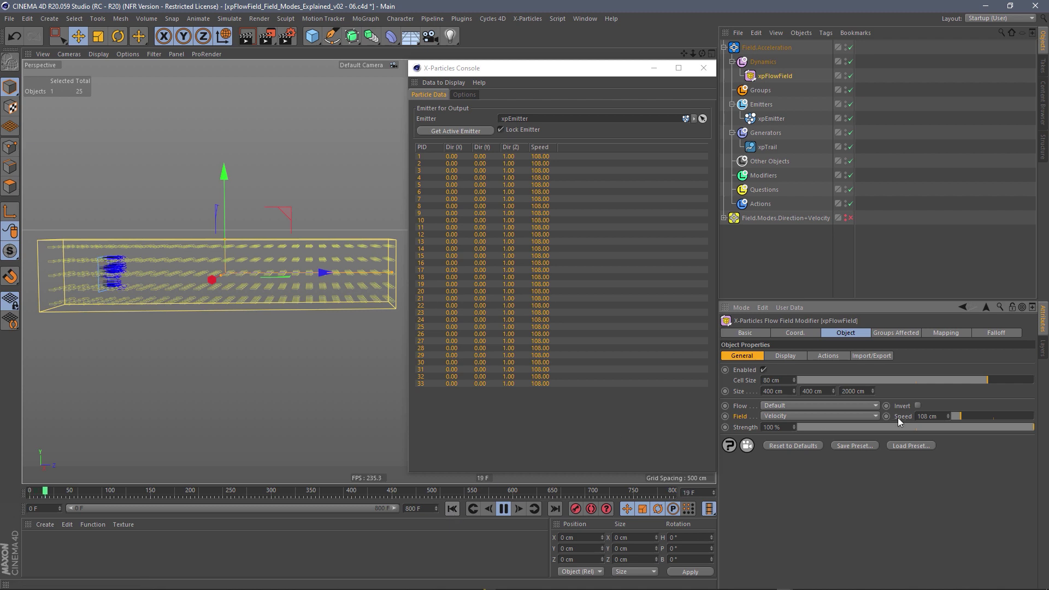
{"action": "left_click", "coordinate": [972, 417]}
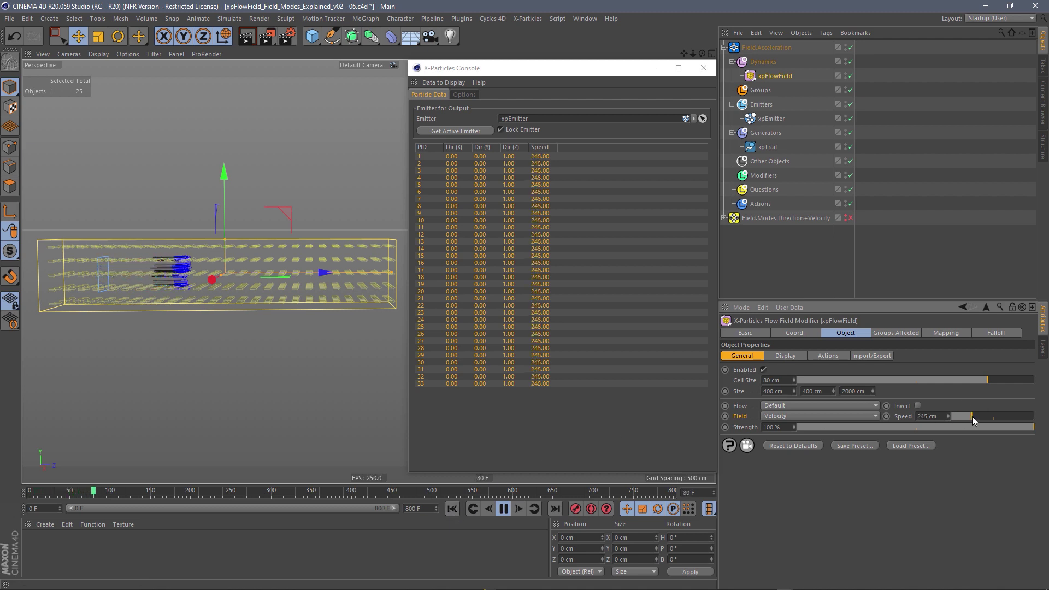
{"action": "left_click", "coordinate": [963, 416]}
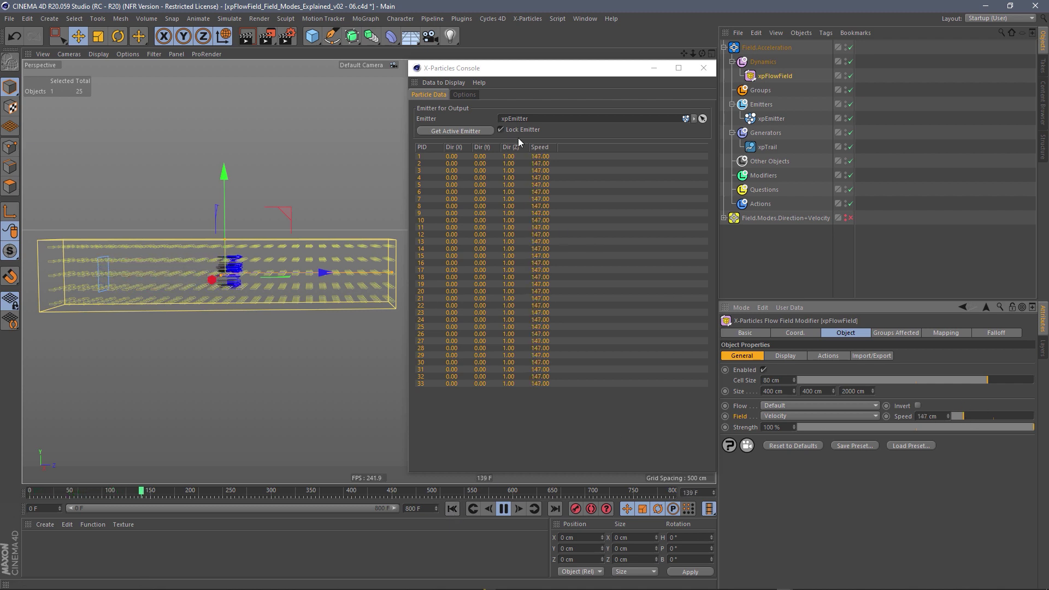
{"action": "left_click", "coordinate": [954, 415]}
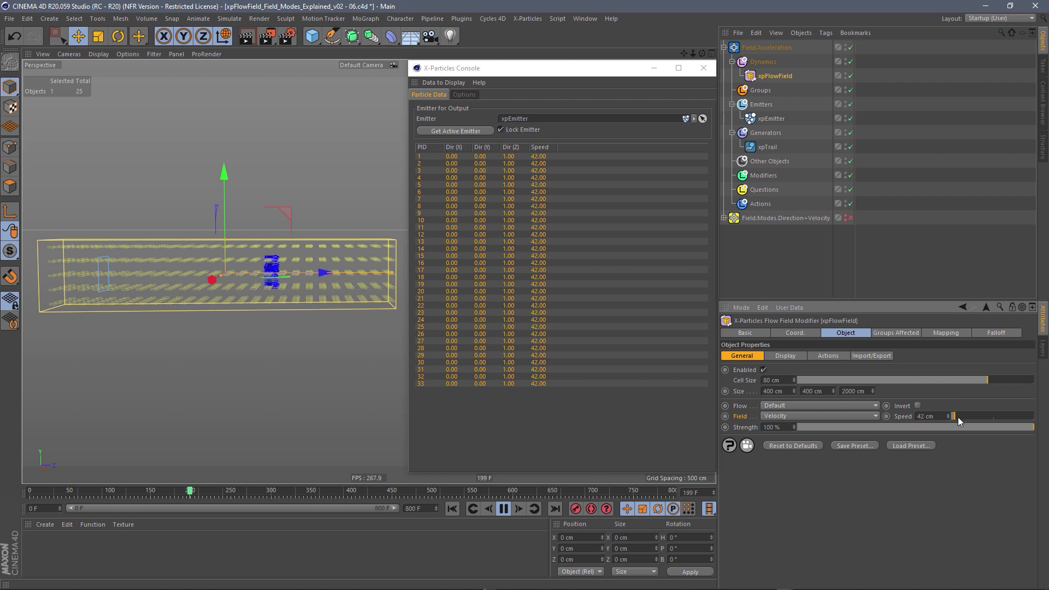
{"action": "left_click", "coordinate": [961, 418]}
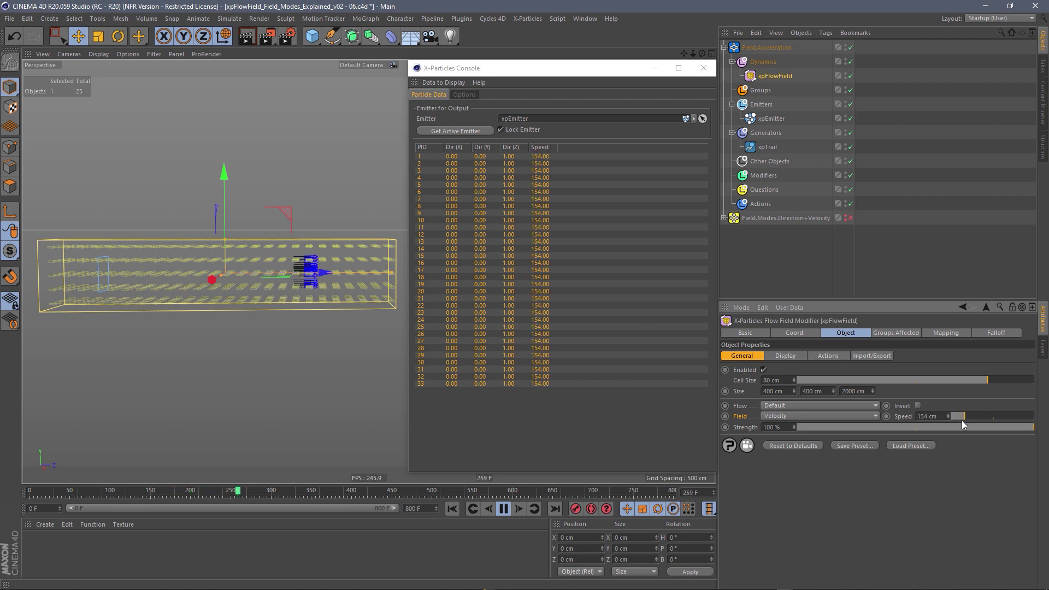
- Set the flow field's Speed to 200 cm and rewind the simulation to the start
{"action": "double_click", "coordinate": [932, 419]}
{"action": "type", "text": "200"}
{"action": "key", "text": "Return"}
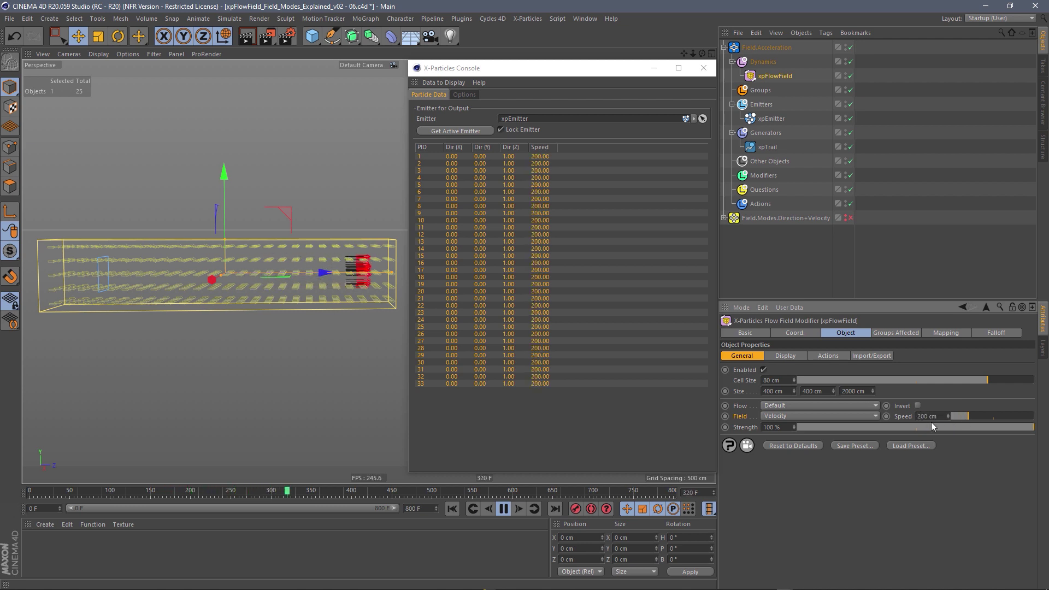
{"action": "left_click", "coordinate": [451, 509]}
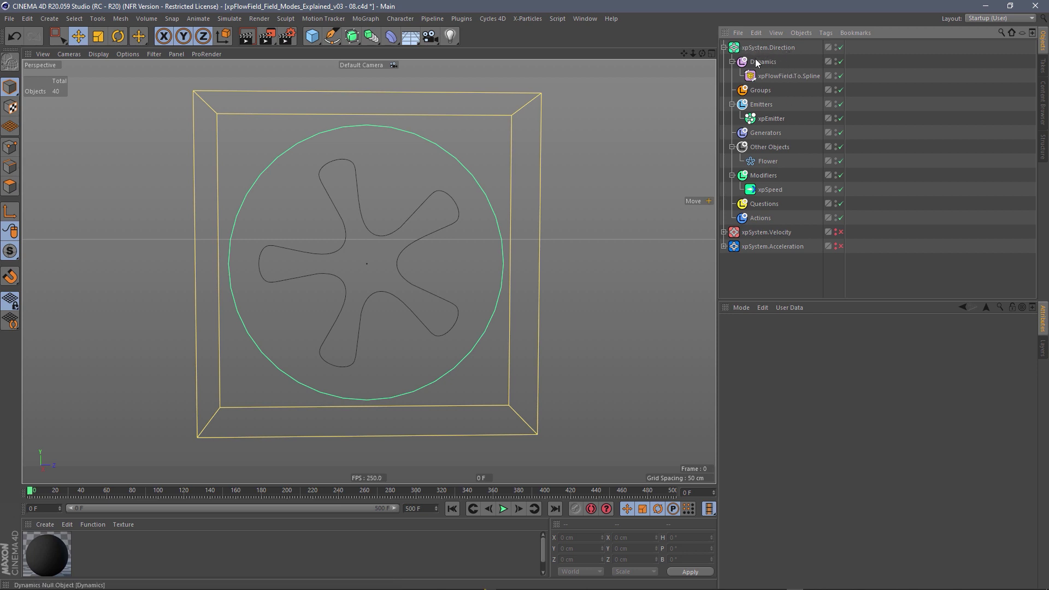
- Review the settings of the xpEmitter, xpFlowField.To.Spline and xpSpeed objects in the xpSystem.Direction system
{"action": "left_click", "coordinate": [771, 118]}
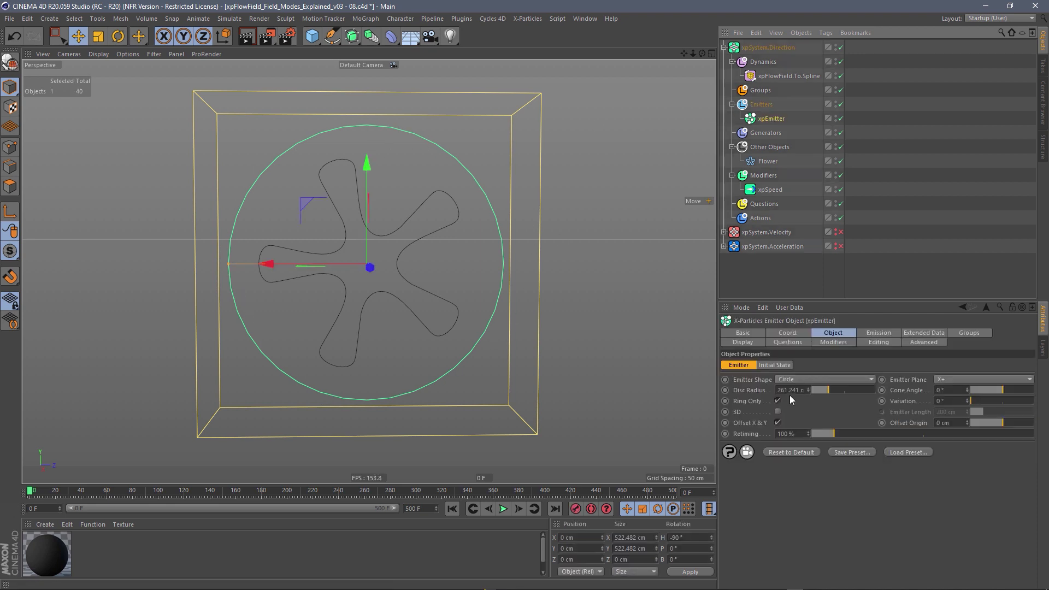
{"action": "left_click", "coordinate": [754, 401]}
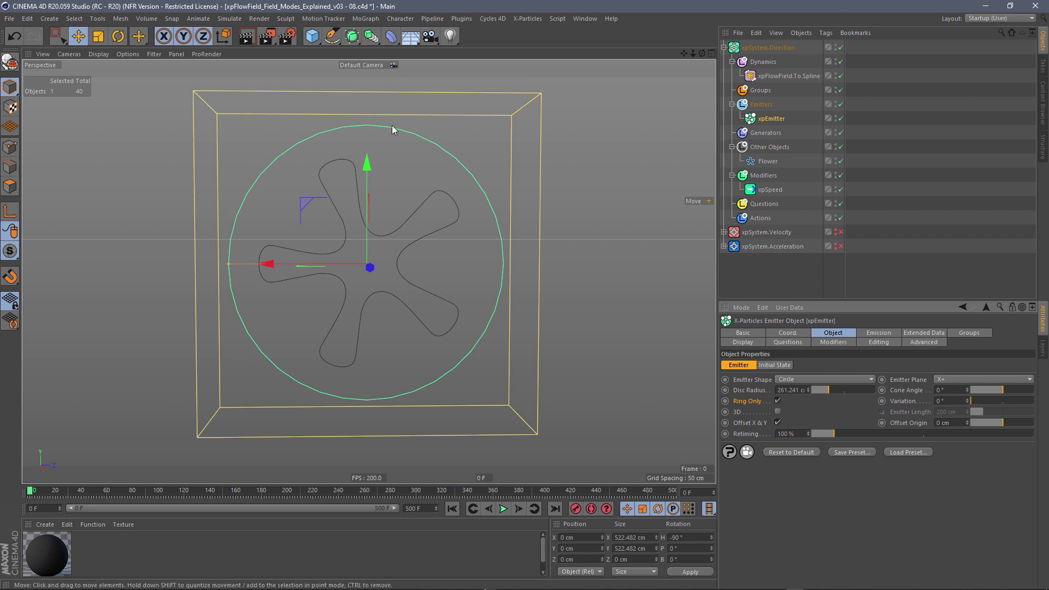
{"action": "left_click", "coordinate": [879, 333]}
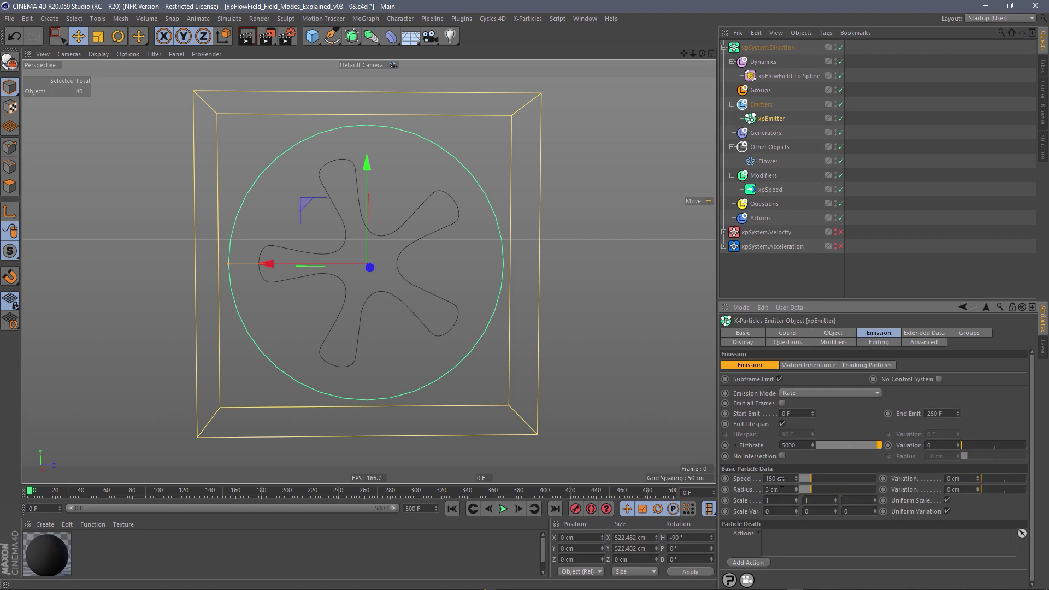
{"action": "left_click", "coordinate": [782, 76]}
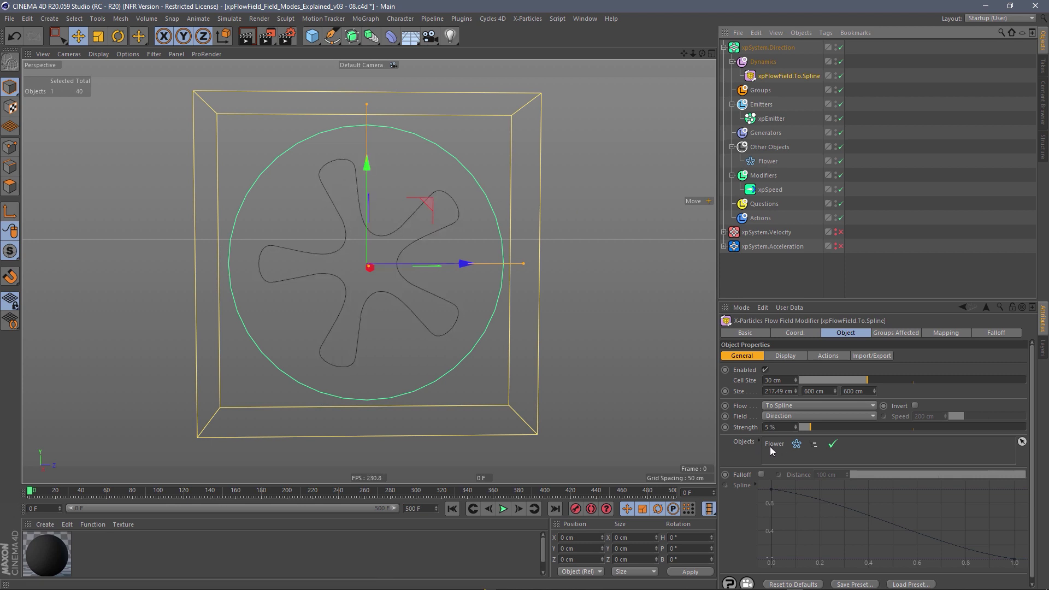
{"action": "left_click", "coordinate": [782, 189]}
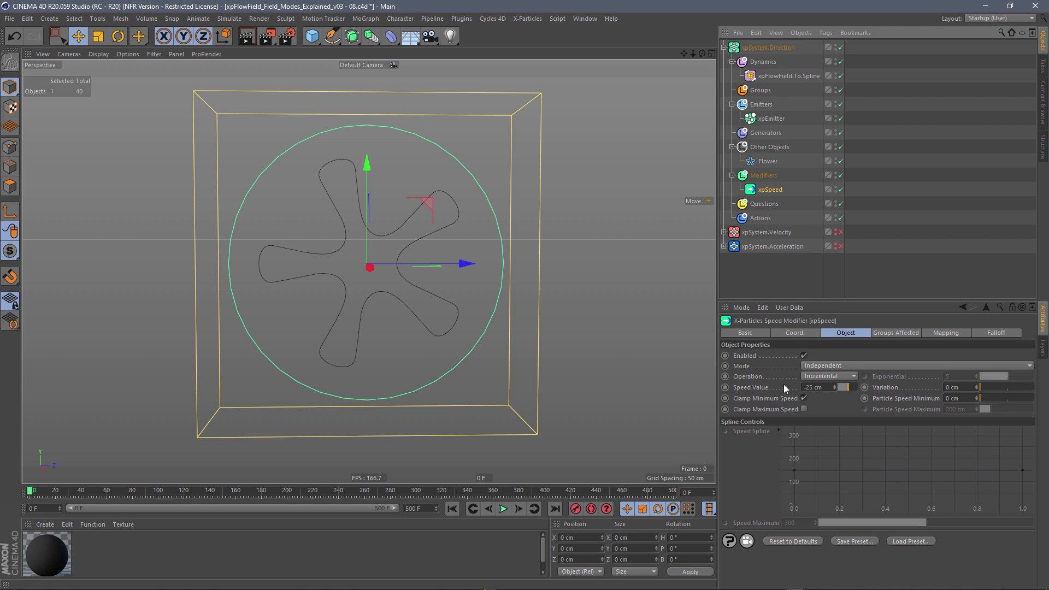
- Select xpFlowField.To.Spline and play the simulation to frame 469 to examine how particles follow the Flower spline
{"action": "left_click", "coordinate": [785, 75]}
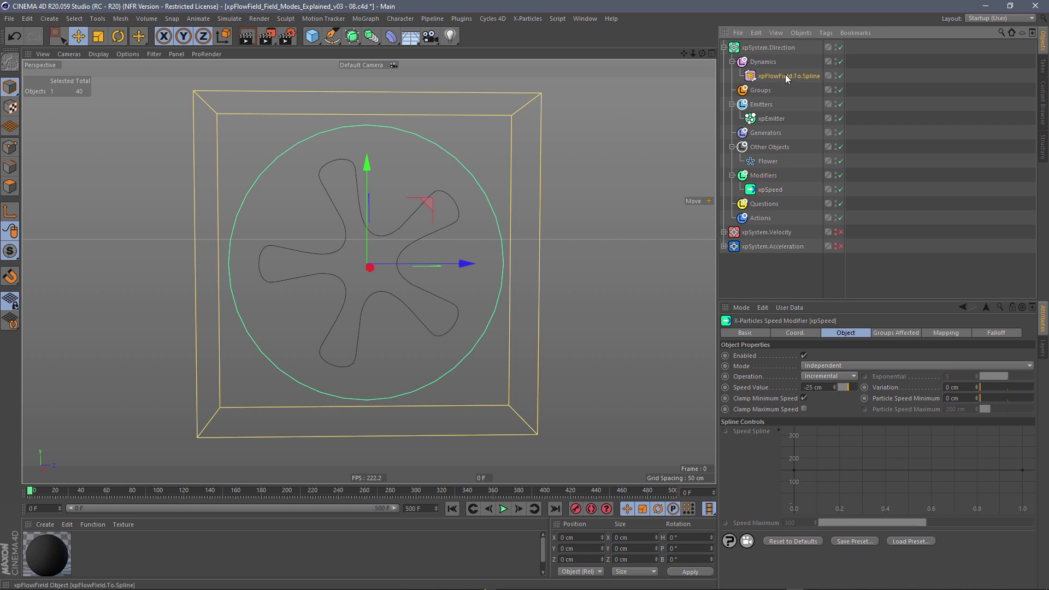
{"action": "left_click", "coordinate": [504, 509]}
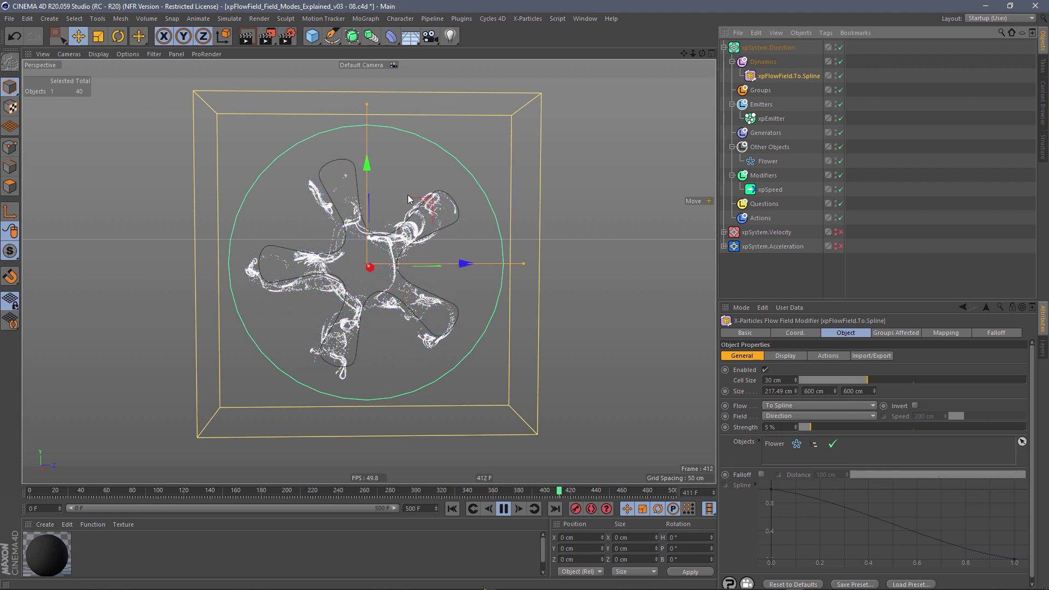
{"action": "left_click", "coordinate": [504, 509]}
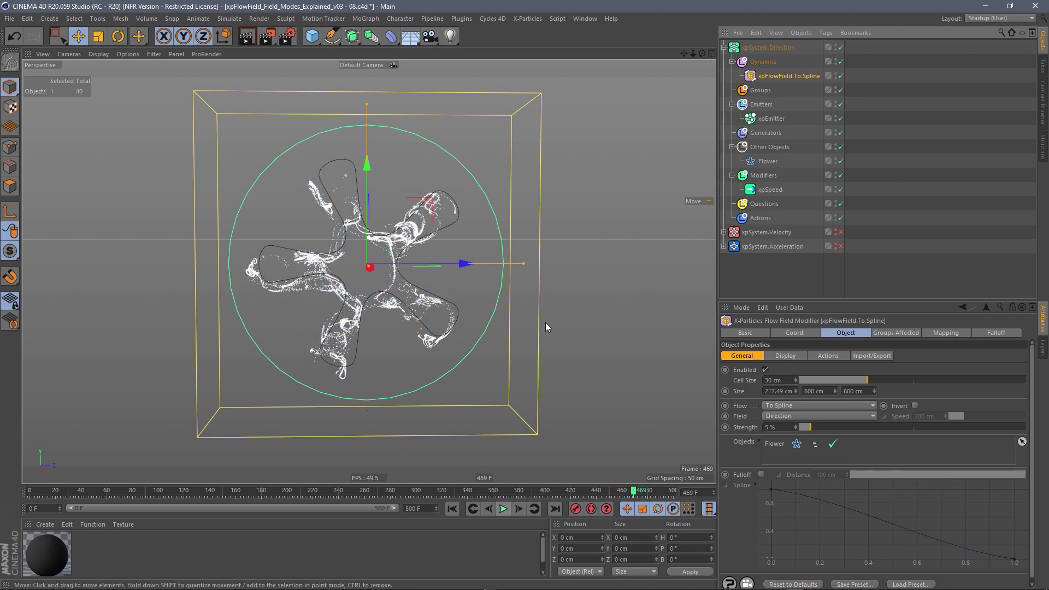
- Review the xpEmitter's particle display settings, including the speed-based gradient from white to red
{"action": "left_click", "coordinate": [773, 119]}
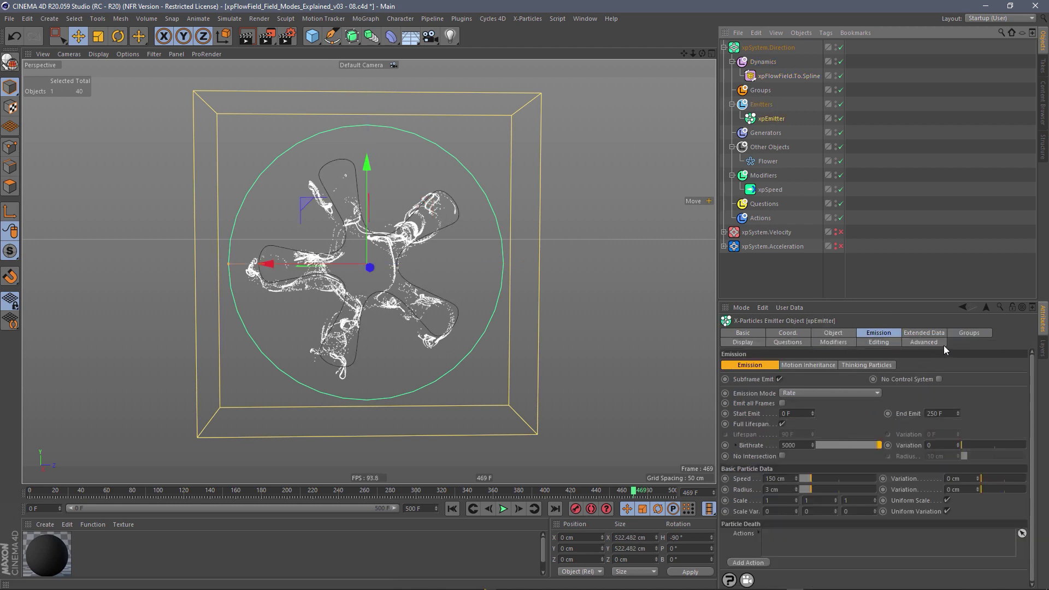
{"action": "left_click", "coordinate": [744, 342]}
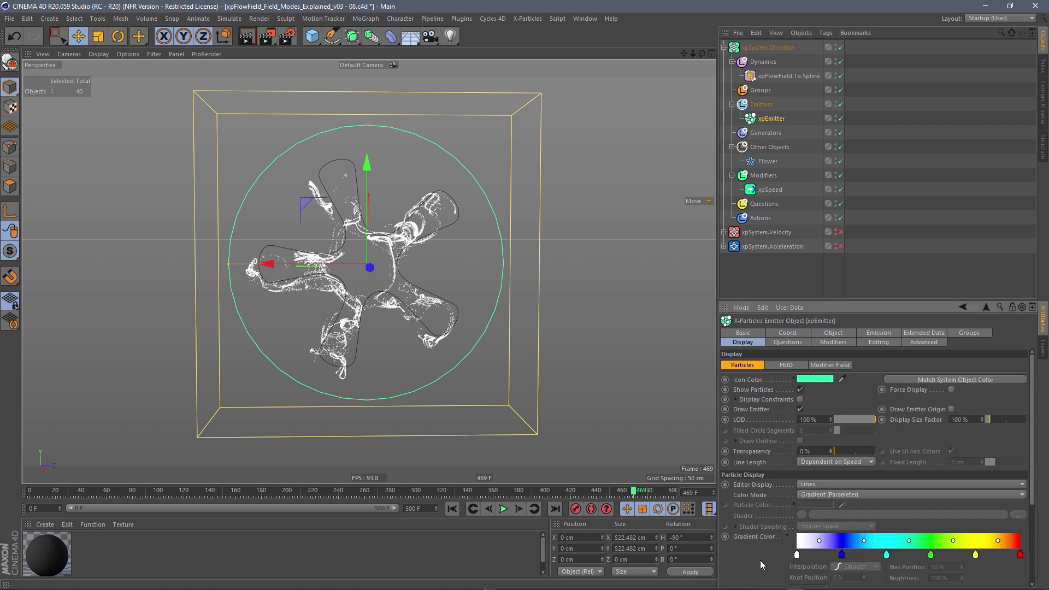
{"action": "scroll", "coordinate": [760, 559], "scroll_direction": "down", "scroll_amount": 5}
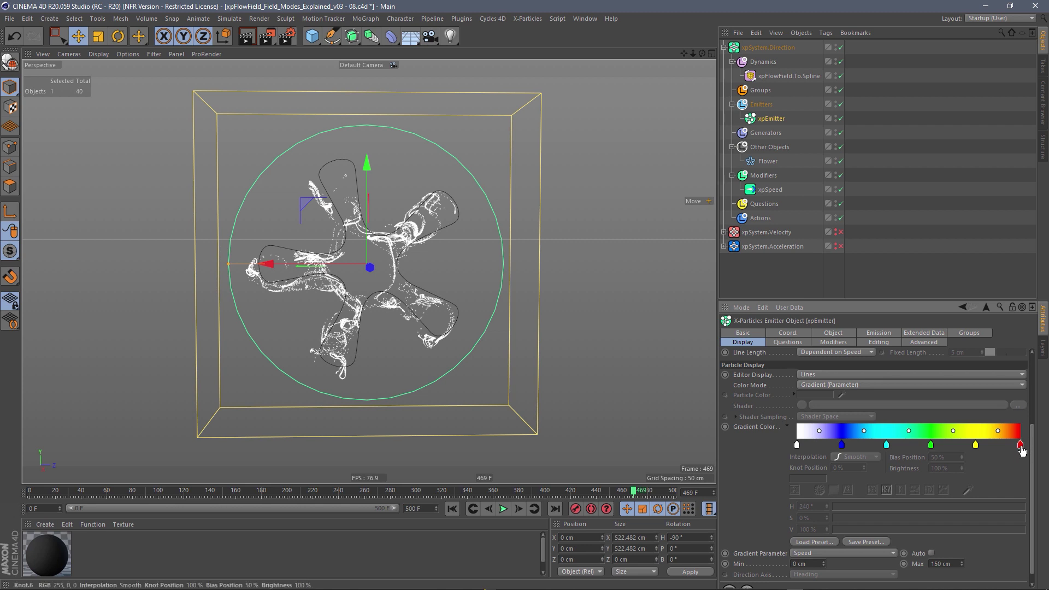
{"action": "left_click", "coordinate": [996, 445]}
{"action": "key", "text": "Delete"}
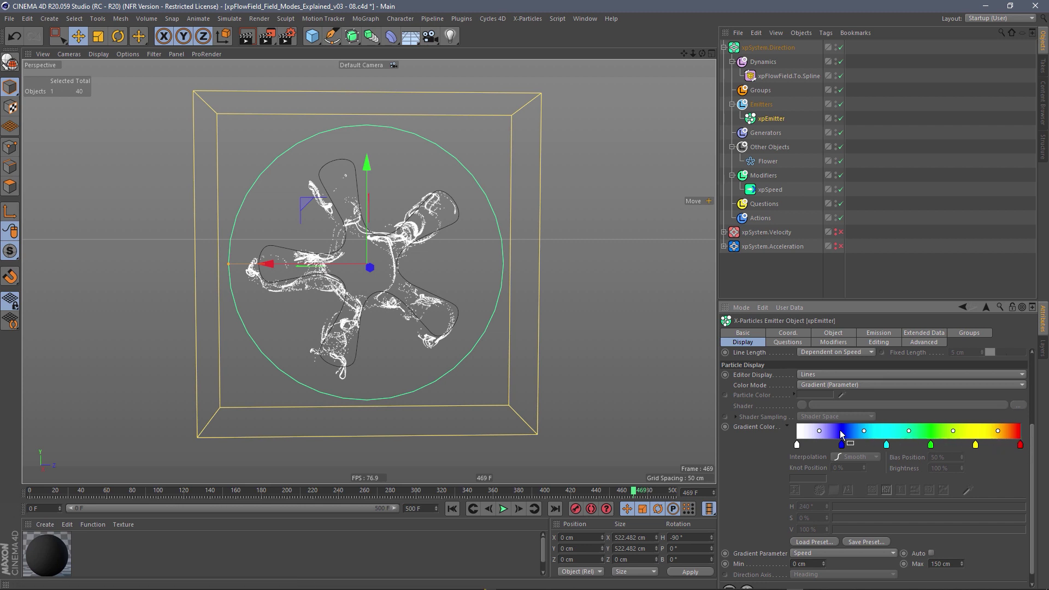
{"action": "left_click", "coordinate": [797, 445]}
- Replay the simulation from the start to frame 448 to examine the particles' speed colours around the Flower spline
{"action": "left_click", "coordinate": [453, 509]}
{"action": "left_click", "coordinate": [503, 508]}
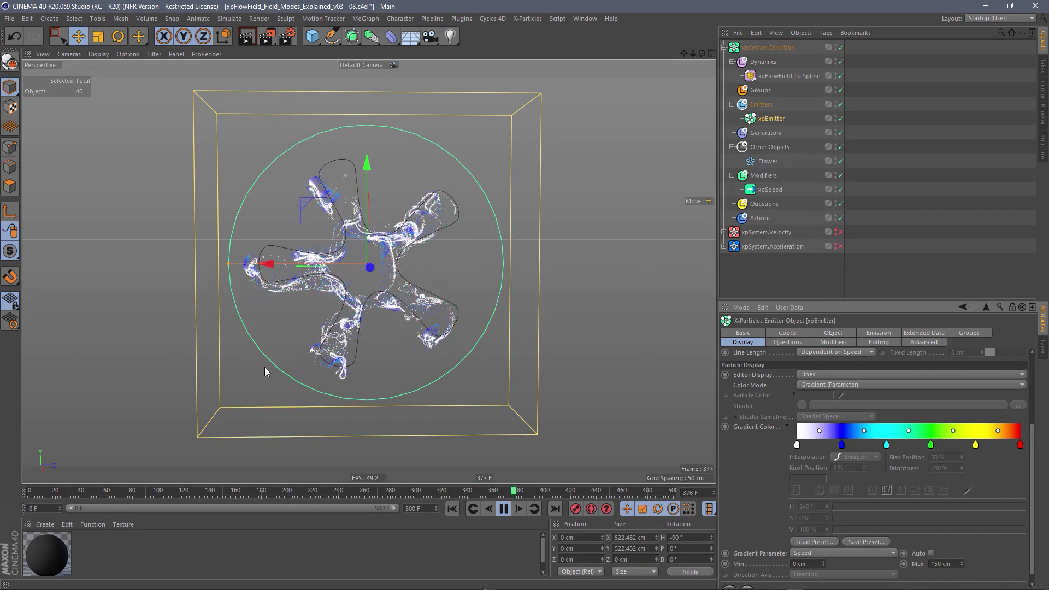
{"action": "left_click", "coordinate": [503, 509]}
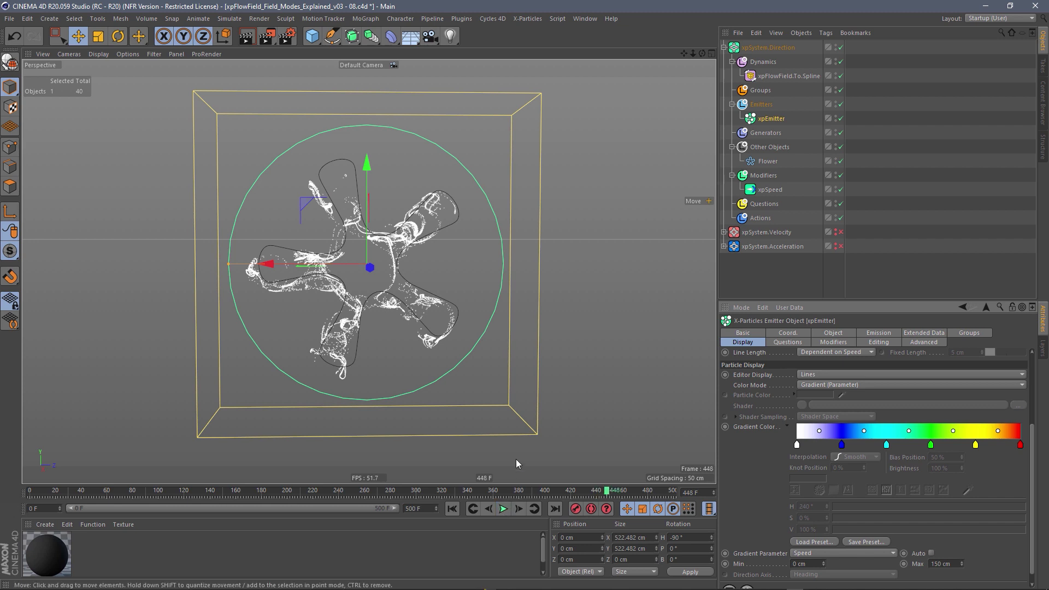
- Disable xpSystem.Direction, rewind to frame 0 and enable xpSystem.Velocity
{"action": "left_click", "coordinate": [726, 48]}
{"action": "left_click", "coordinate": [823, 47]}
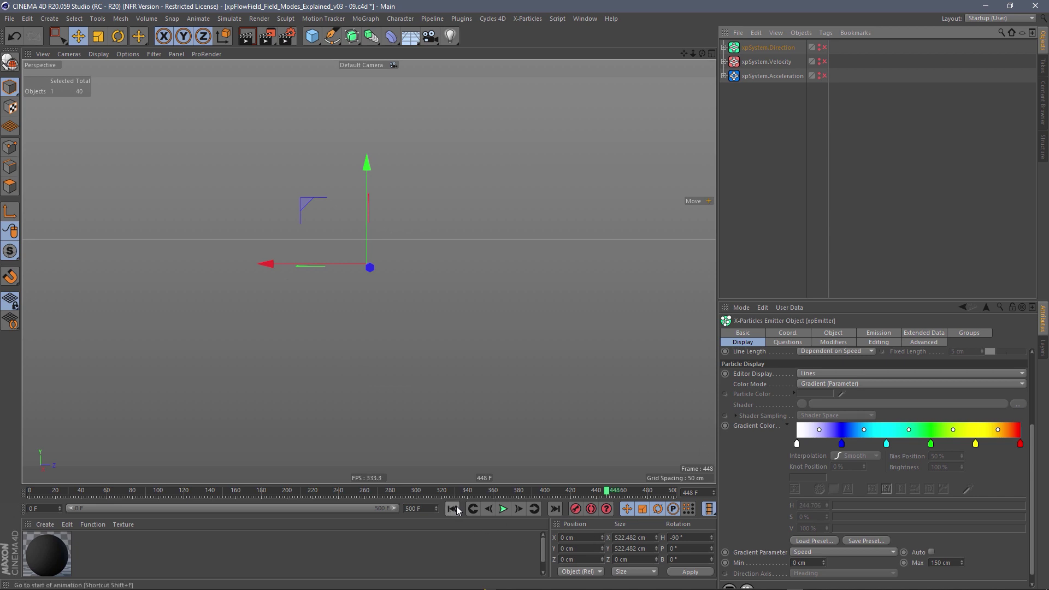
{"action": "left_click", "coordinate": [455, 508]}
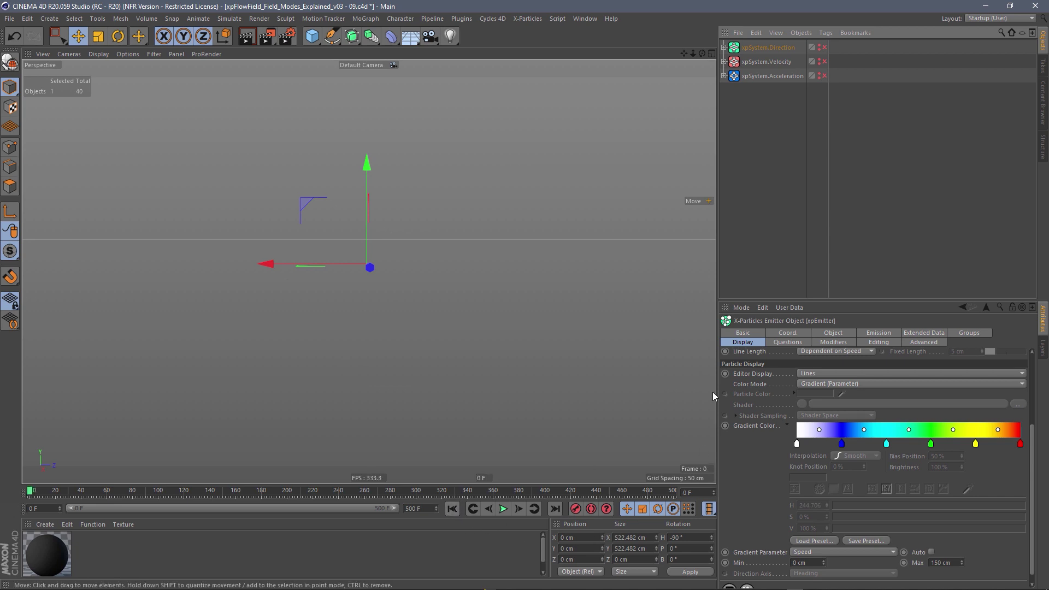
{"action": "left_click", "coordinate": [822, 62]}
{"action": "left_click", "coordinate": [824, 62]}
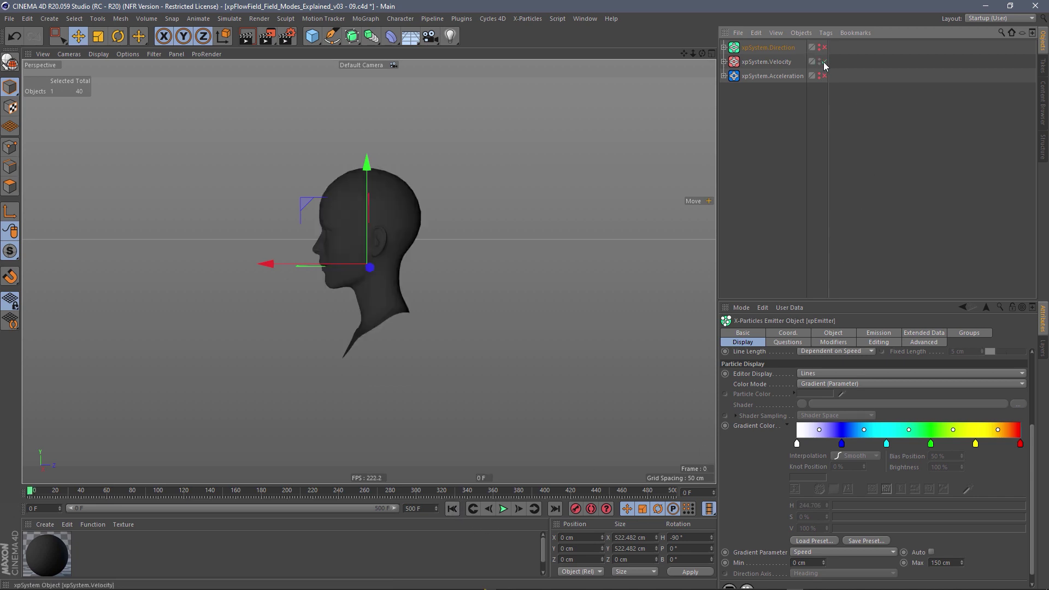
- Expand xpSystem.Velocity to show the objects inside its Dynamics, Emitters, Generators and Modifiers groups
{"action": "left_click", "coordinate": [724, 61]}
{"action": "left_click", "coordinate": [732, 147]}
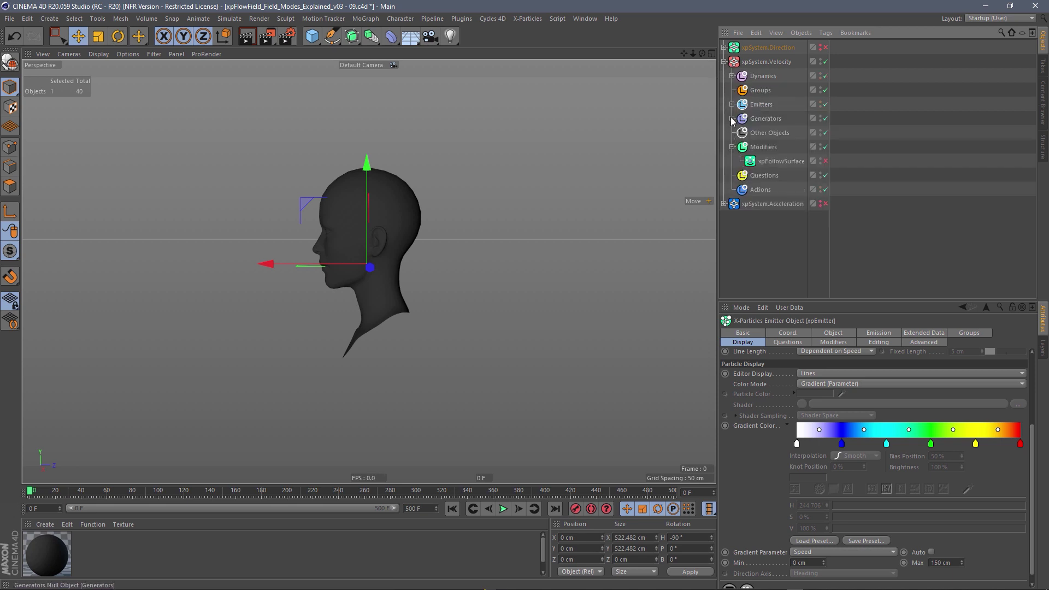
{"action": "left_click", "coordinate": [732, 118]}
{"action": "left_click", "coordinate": [732, 104]}
{"action": "left_click", "coordinate": [732, 76]}
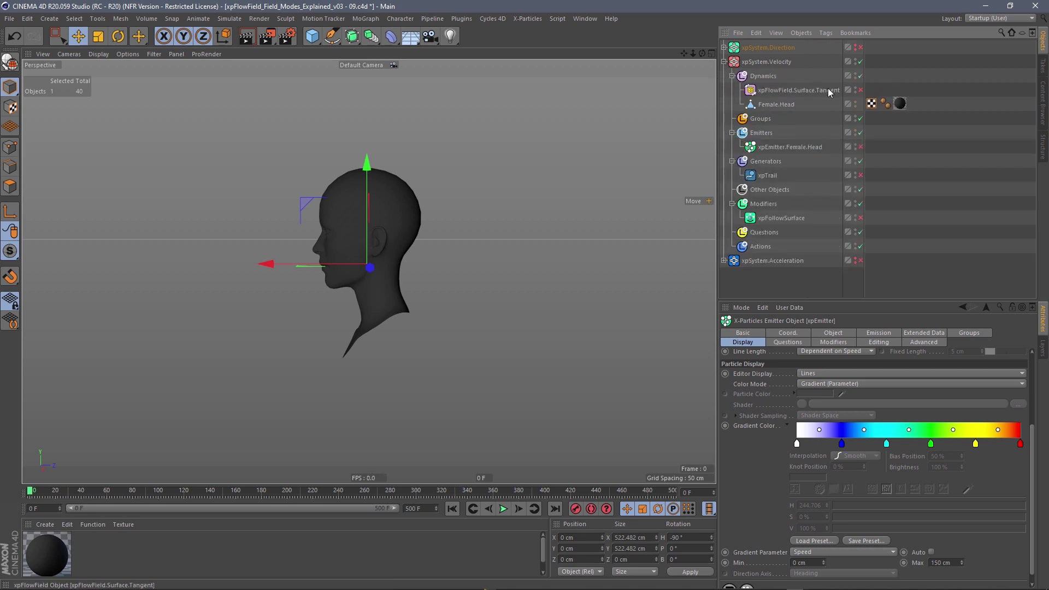
- Select the Female.Head object and display the viewport shading with polygon lines to inspect its mesh
{"action": "left_click_drag", "start_coordinate": [369, 253], "coordinate": [424, 216], "text": "alt"}
{"action": "left_click", "coordinate": [775, 104]}
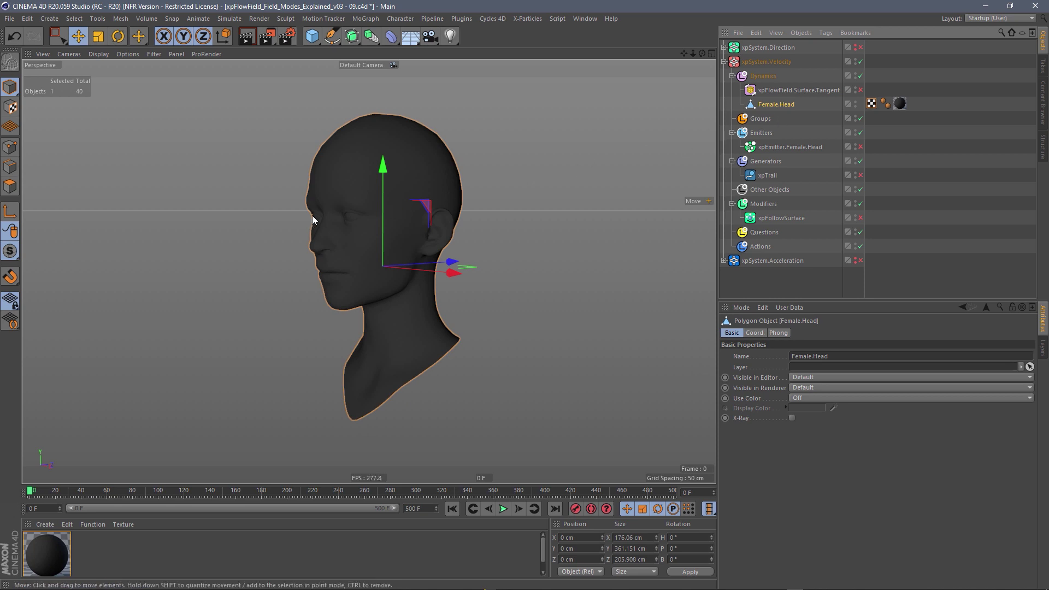
{"action": "left_click_drag", "start_coordinate": [312, 215], "coordinate": [304, 187], "text": "alt"}
{"action": "key", "text": "n"}
{"action": "key", "text": "b"}
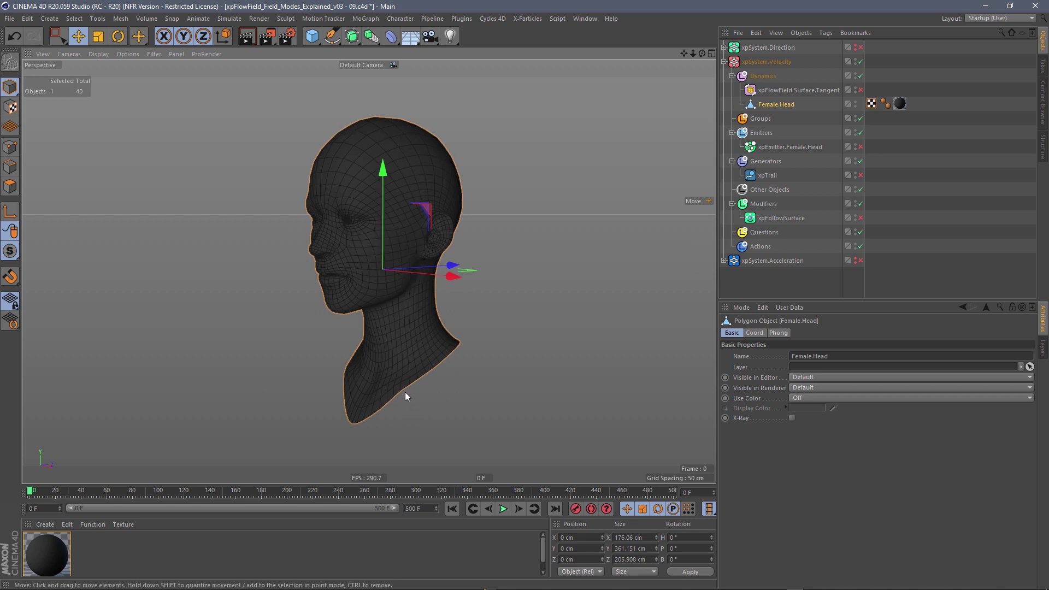
- Enable xpFlowField.Surface.Tangent and show its vectors around the head
{"action": "left_click", "coordinate": [801, 88]}
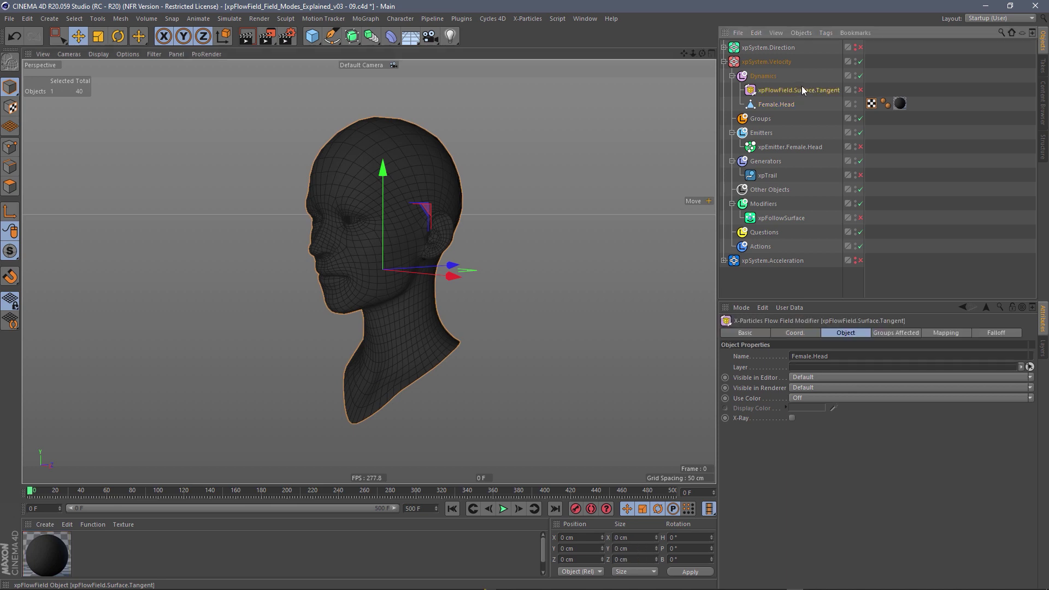
{"action": "left_click", "coordinate": [861, 90]}
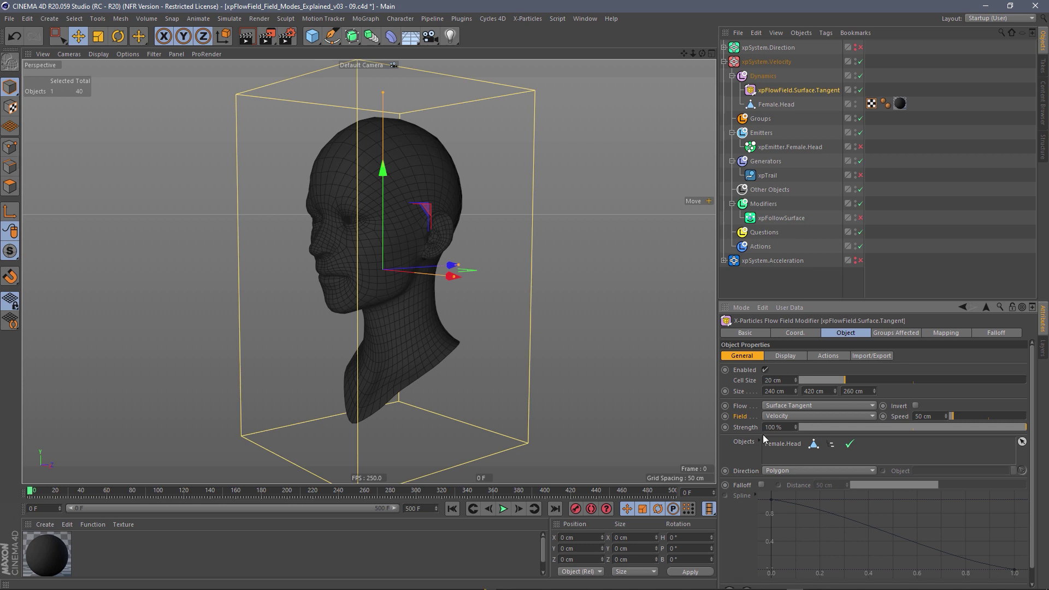
{"action": "left_click", "coordinate": [786, 357]}
{"action": "left_click", "coordinate": [776, 370]}
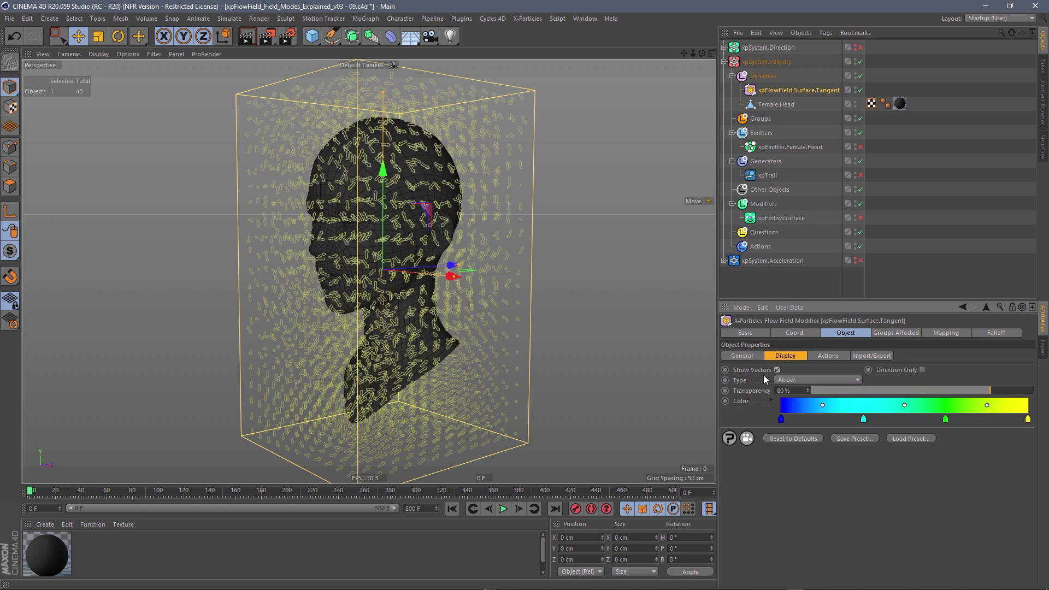
- Turn on the flow field's Falloff and examine the vectors around the head from several angles
{"action": "left_click", "coordinate": [744, 356]}
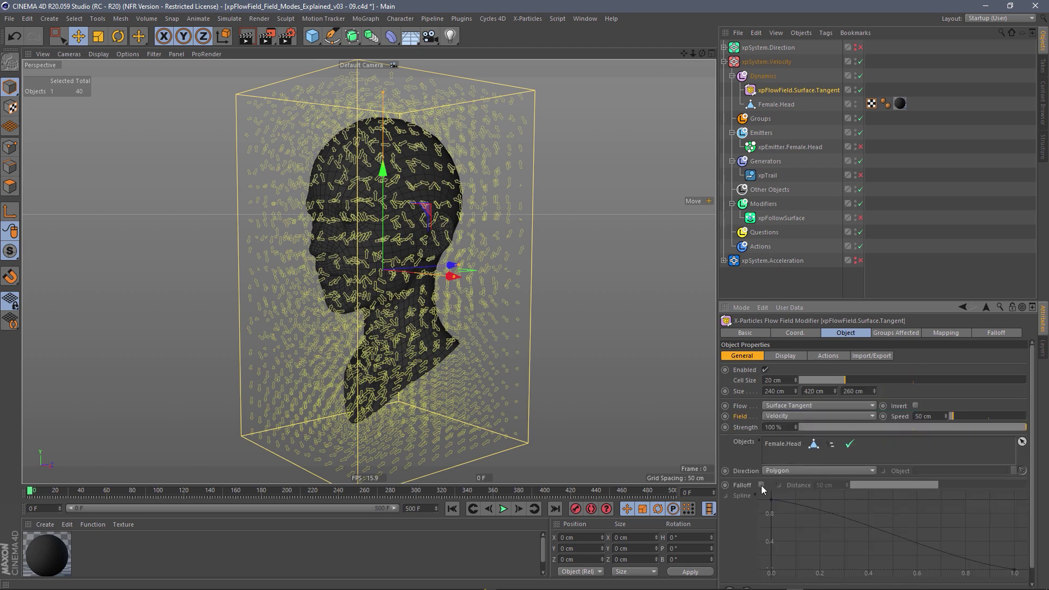
{"action": "left_click", "coordinate": [762, 485]}
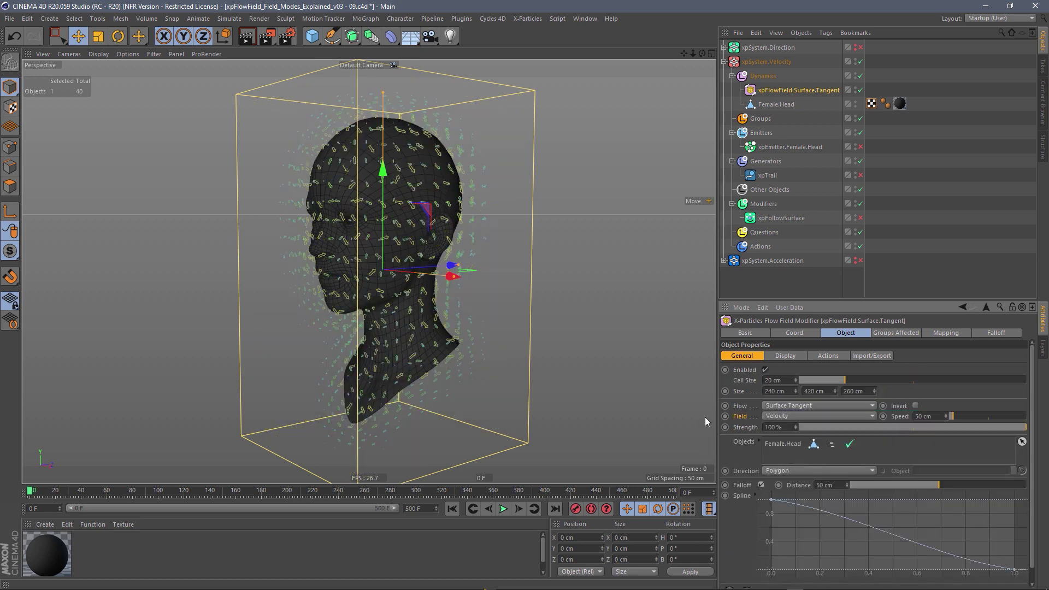
{"action": "mouse_move", "coordinate": [417, 175]}
{"action": "left_mouse_down", "text": "alt"}
{"action": "mouse_move", "coordinate": [329, 176]}
{"action": "mouse_move", "coordinate": [450, 191]}
{"action": "mouse_move", "coordinate": [457, 228]}
{"action": "mouse_move", "coordinate": [493, 189]}
{"action": "mouse_move", "coordinate": [602, 184]}
{"action": "mouse_move", "coordinate": [461, 181]}
{"action": "mouse_move", "coordinate": [408, 158]}
{"action": "left_mouse_up", "text": "alt"}
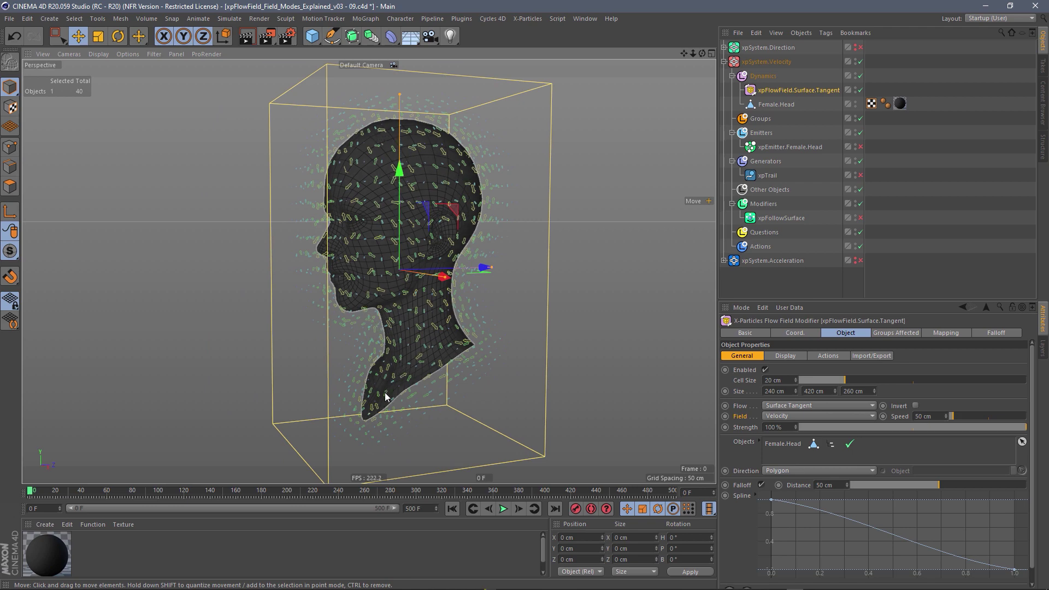
{"action": "left_click_drag", "start_coordinate": [385, 292], "coordinate": [431, 289], "text": "alt"}
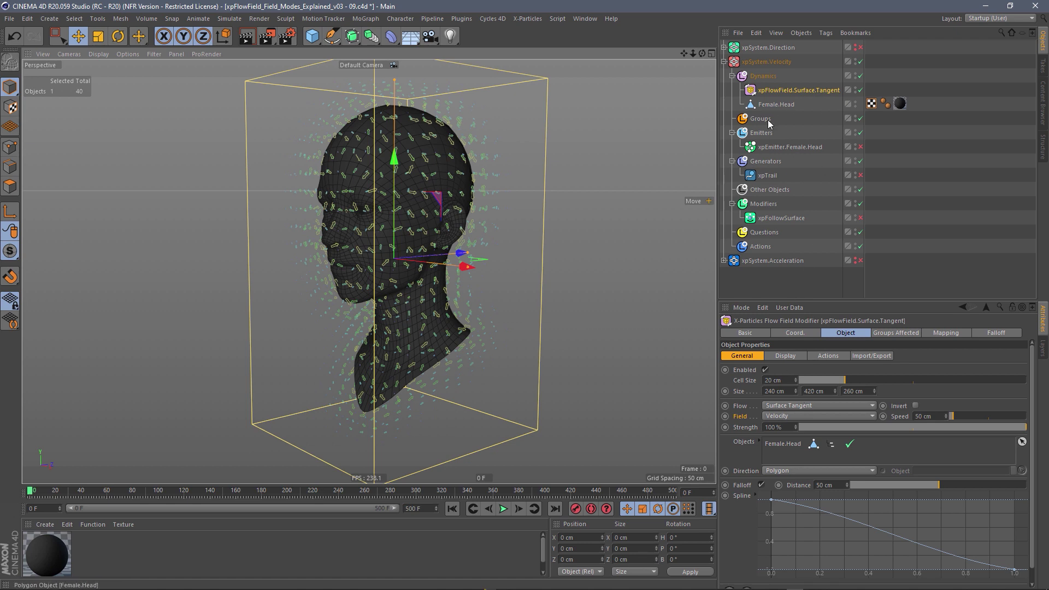
- Enable xpEmitter.Female.Head, xpFollowSurface and xpTrail, reviewing the emitter's object and the follow surface settings
{"action": "left_click", "coordinate": [804, 147]}
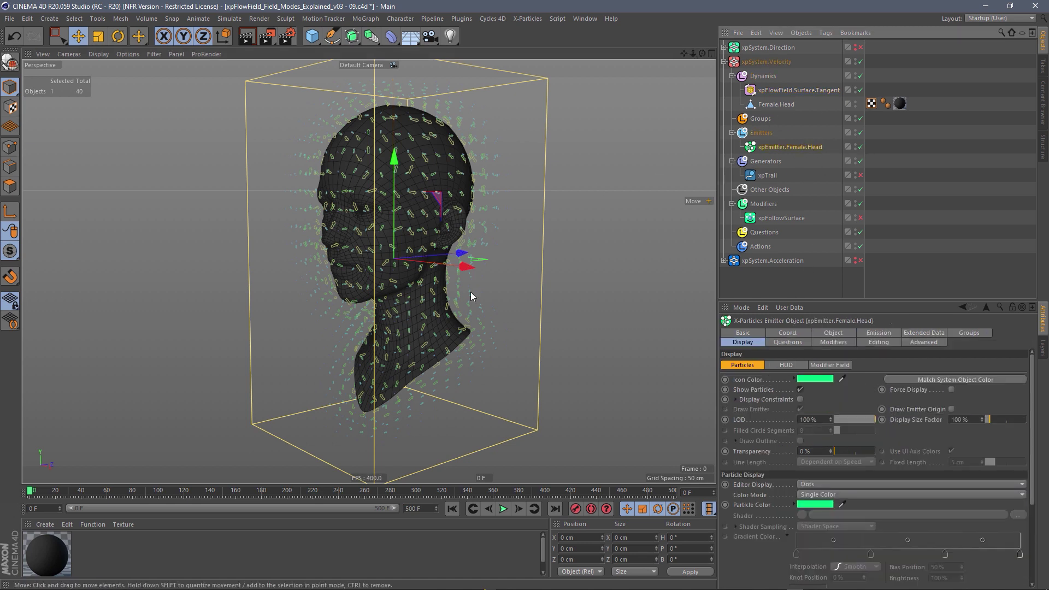
{"action": "left_click", "coordinate": [834, 333]}
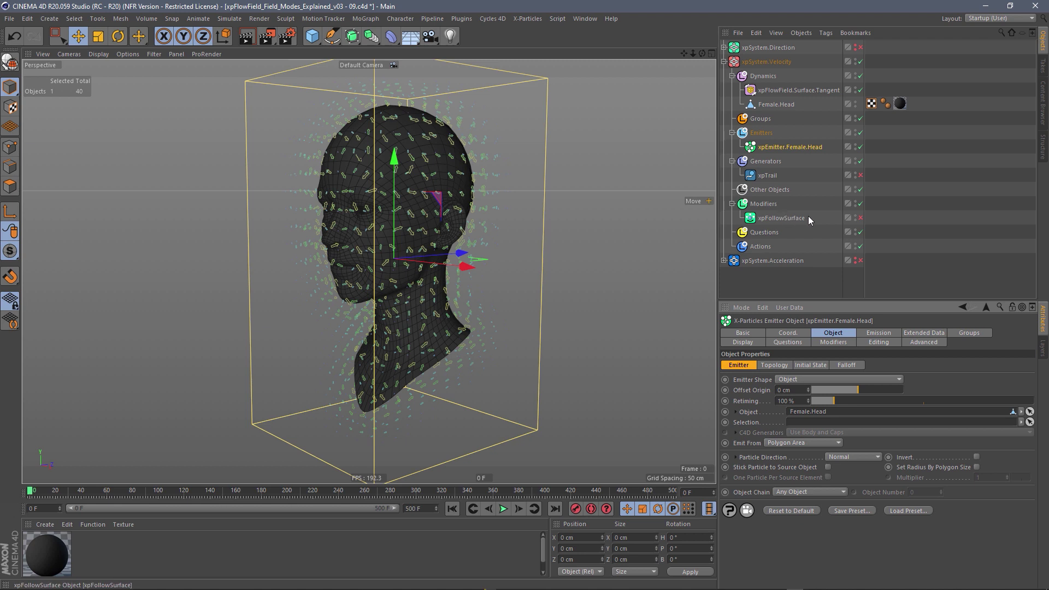
{"action": "left_click", "coordinate": [859, 218]}
{"action": "left_click", "coordinate": [774, 218]}
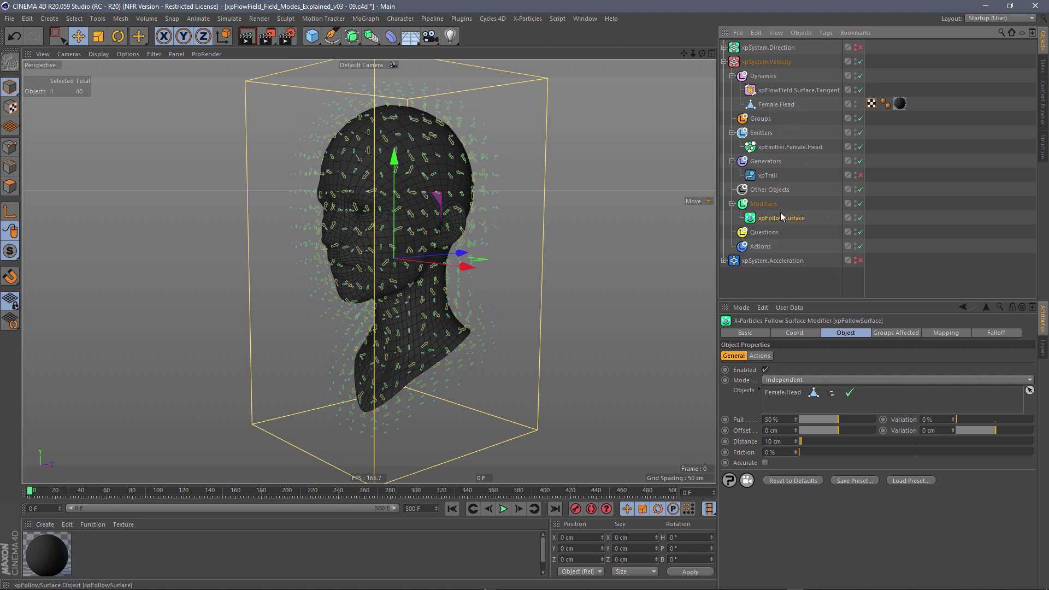
{"action": "left_click", "coordinate": [861, 176]}
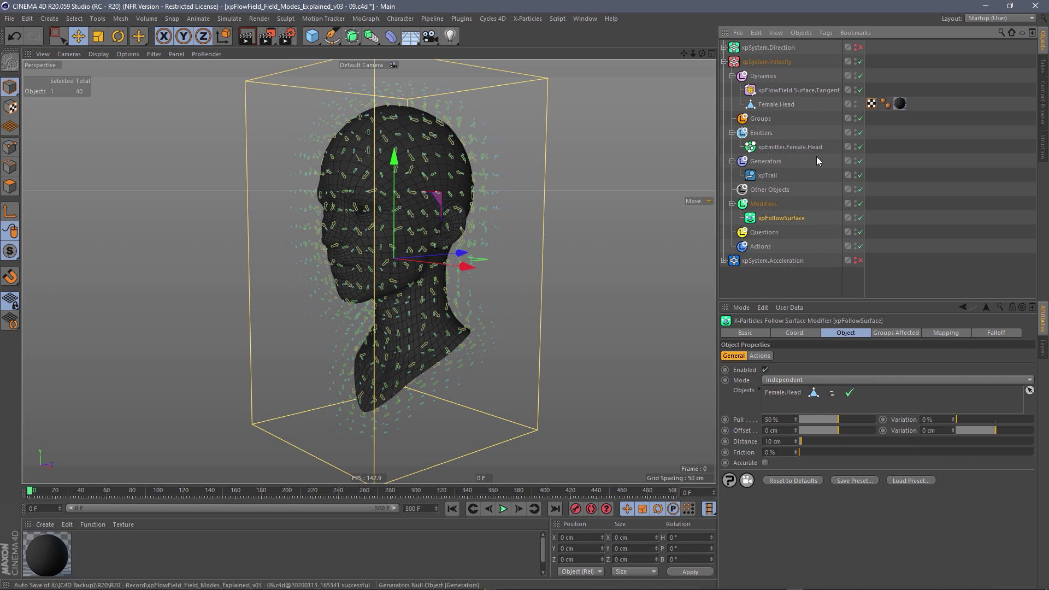
- Disable xpFlowField.Surface.Tangent and play the simulation to frame 170 to examine the trails without the flow field
{"action": "left_click", "coordinate": [860, 91]}
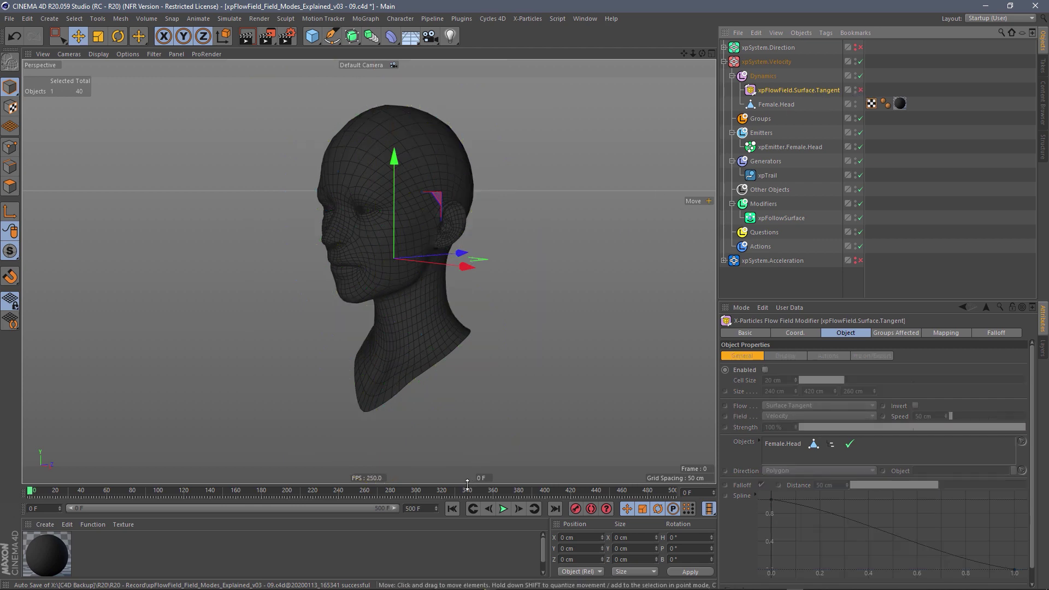
{"action": "left_click", "coordinate": [503, 509]}
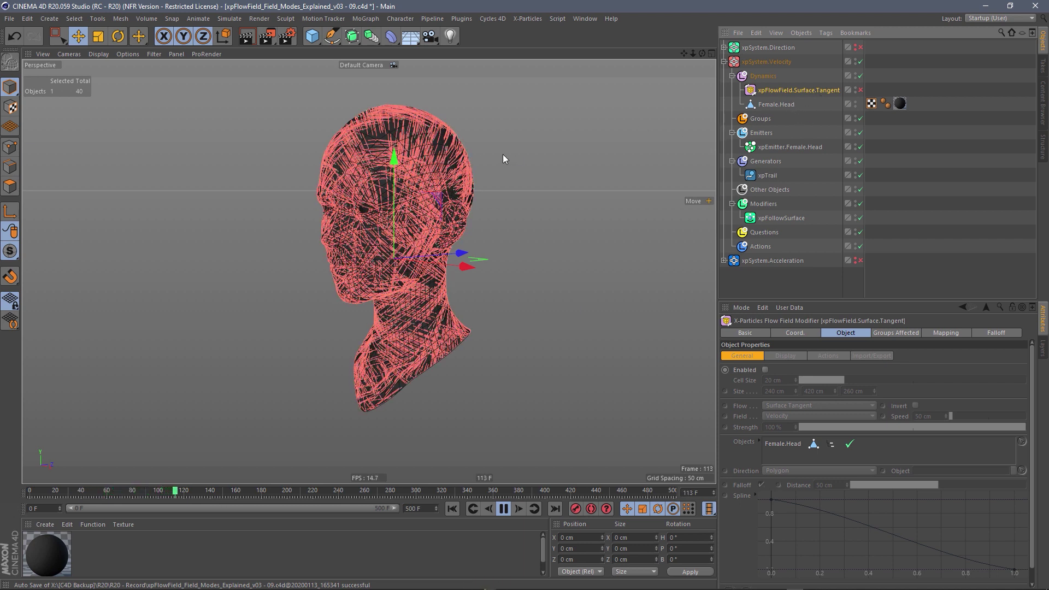
{"action": "left_click", "coordinate": [481, 162]}
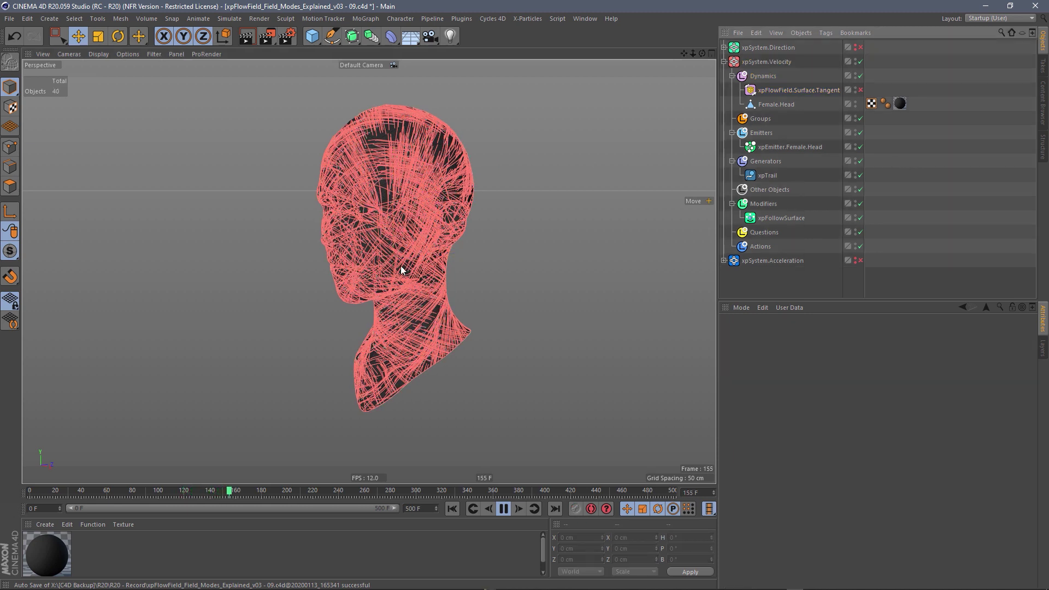
{"action": "left_click", "coordinate": [502, 509]}
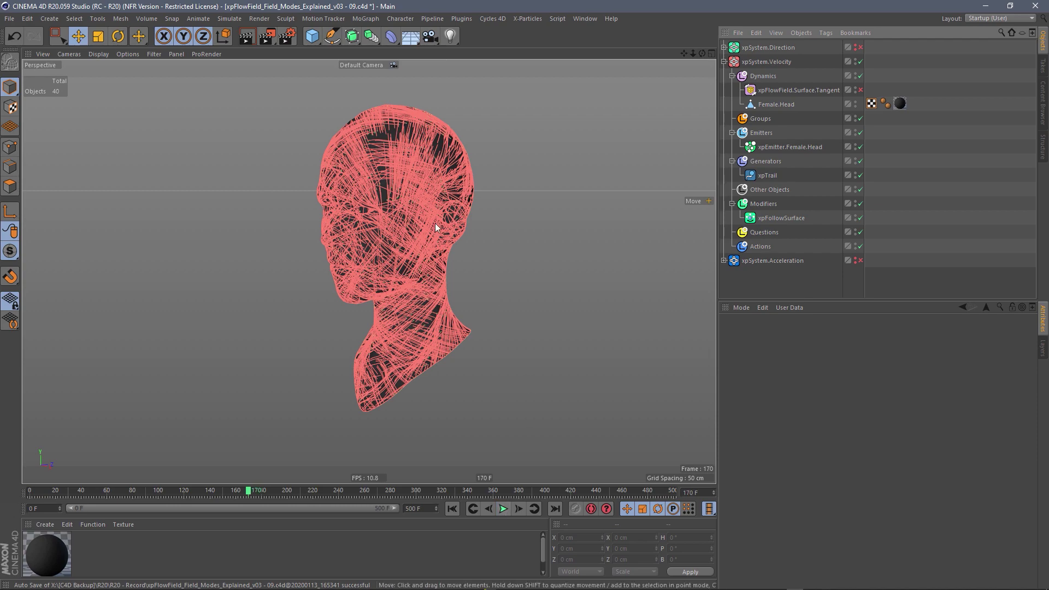
{"action": "left_click_drag", "start_coordinate": [435, 223], "coordinate": [464, 187], "text": "alt"}
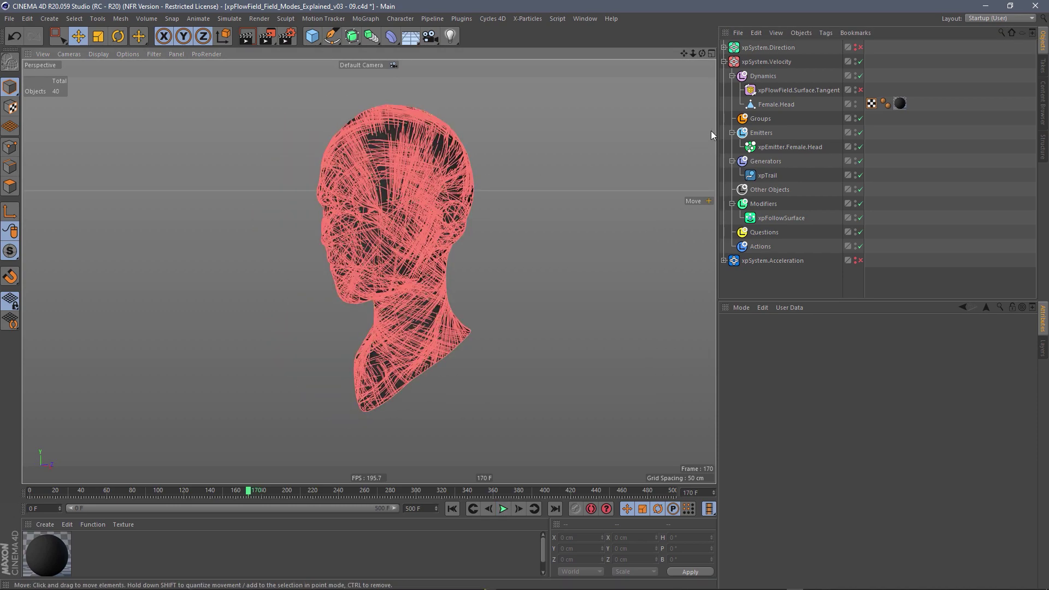
- Enable xpFlowField.Surface.Tangent again and replay the simulation from the start to frame 131
{"action": "left_click", "coordinate": [813, 87]}
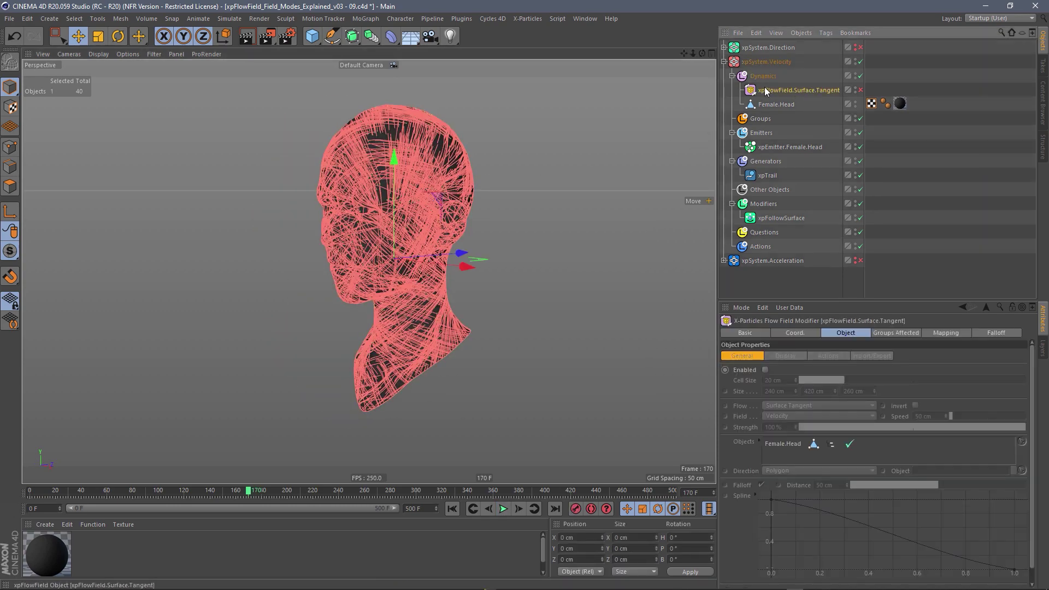
{"action": "left_click", "coordinate": [861, 90]}
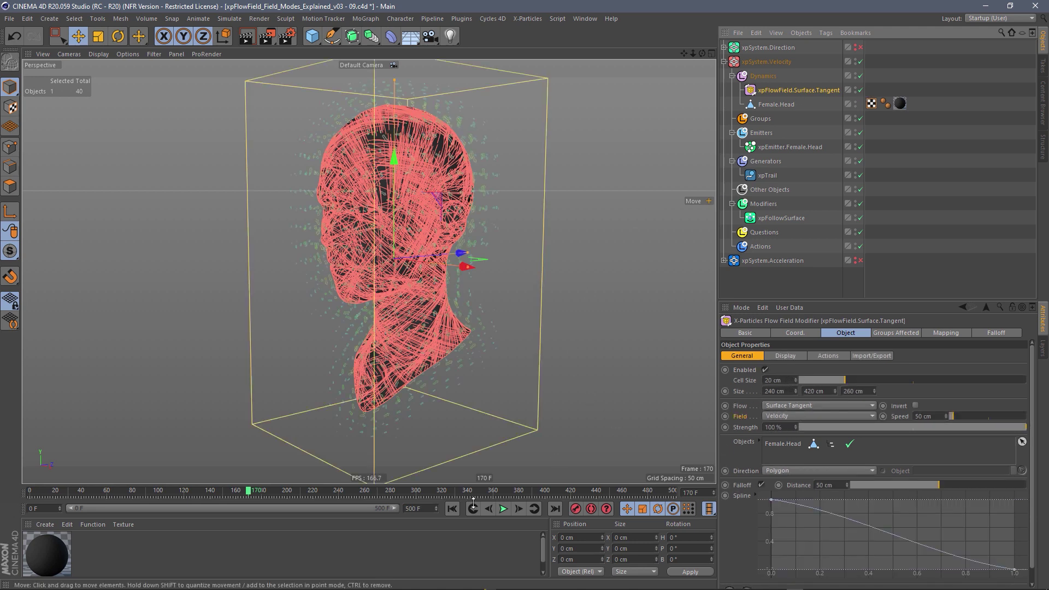
{"action": "left_click", "coordinate": [452, 509]}
{"action": "left_click", "coordinate": [503, 509]}
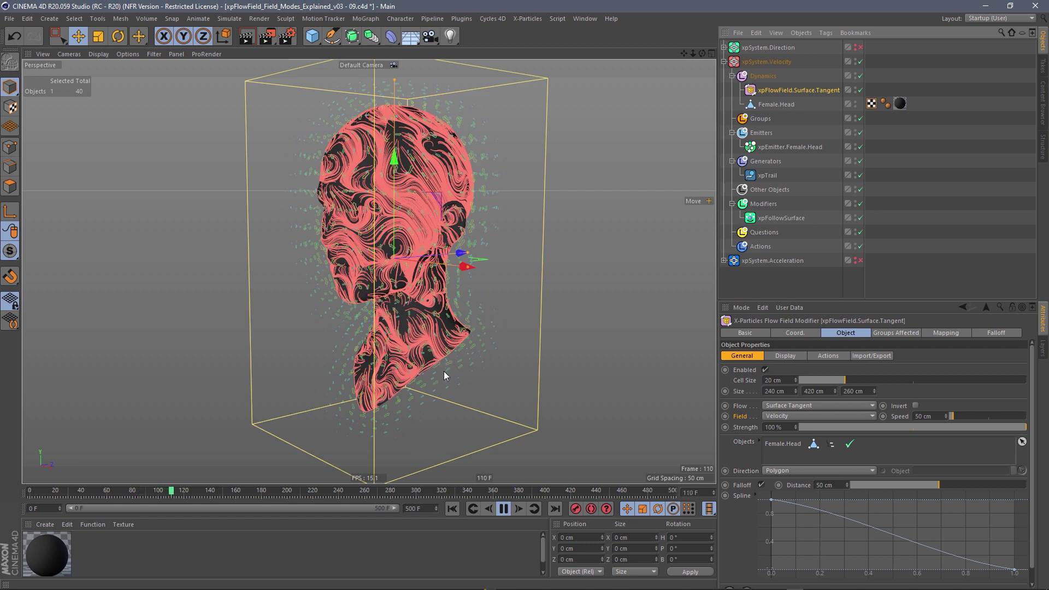
{"action": "left_click", "coordinate": [503, 509]}
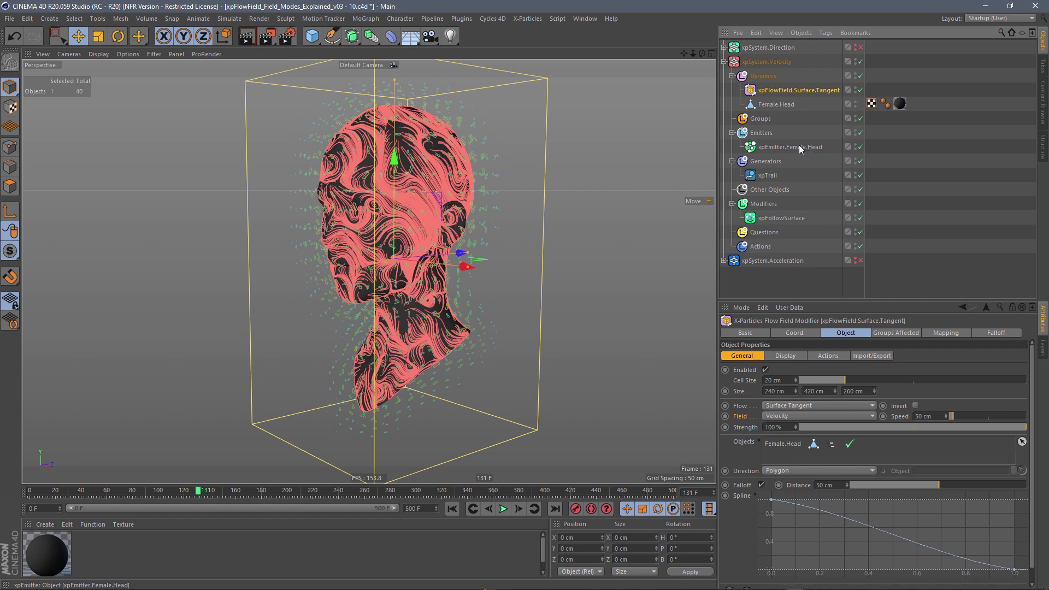
- Set the surface tangent flow field's Speed to 200 cm and replay the simulation from the start
{"action": "left_click", "coordinate": [924, 416]}
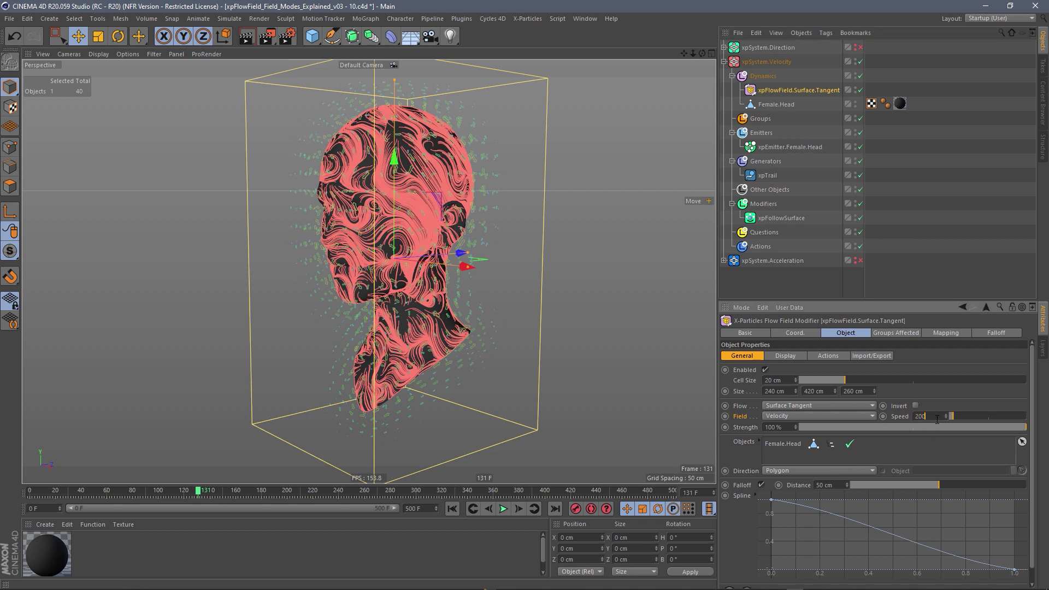
{"action": "left_click", "coordinate": [452, 509]}
{"action": "left_click", "coordinate": [503, 509]}
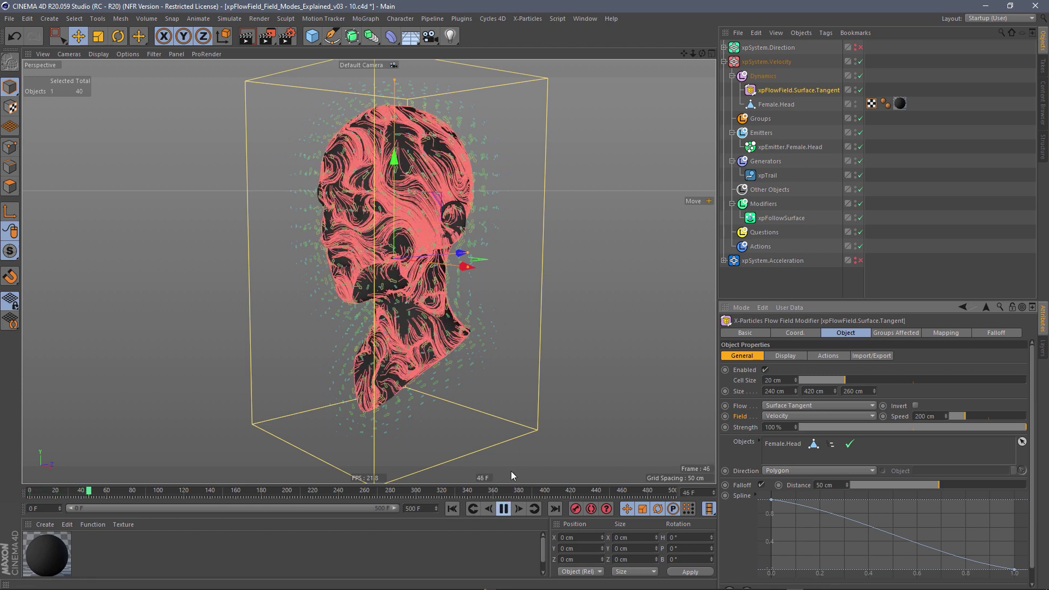
- Set the surface tangent flow field's Speed to 30 cm, replay the simulation to examine the trails, and return to frame 0
{"action": "left_click", "coordinate": [503, 508]}
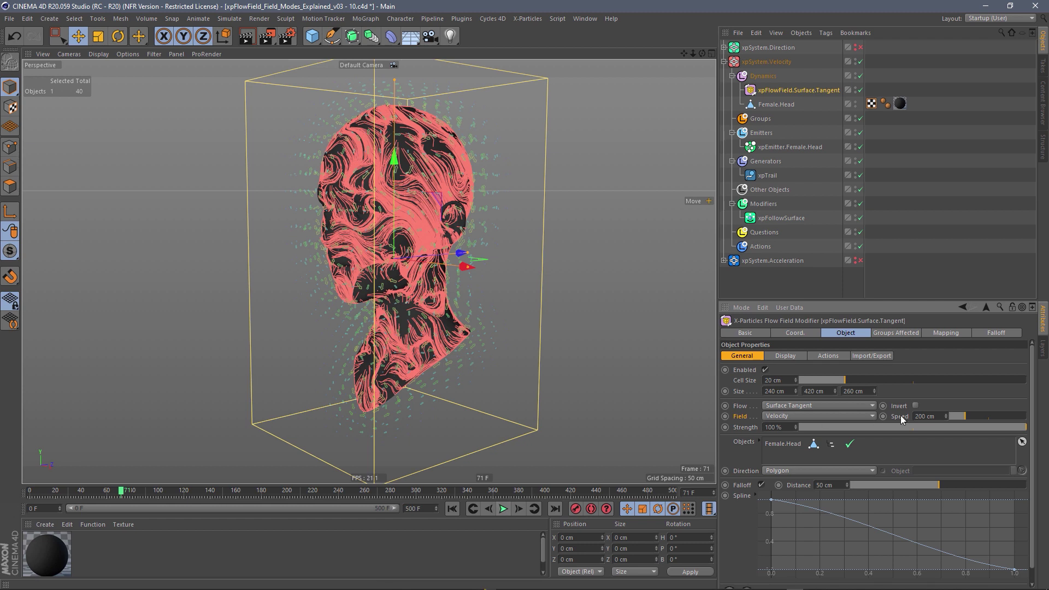
{"action": "left_click", "coordinate": [929, 417]}
{"action": "key", "text": "Return"}
{"action": "left_click", "coordinate": [452, 509]}
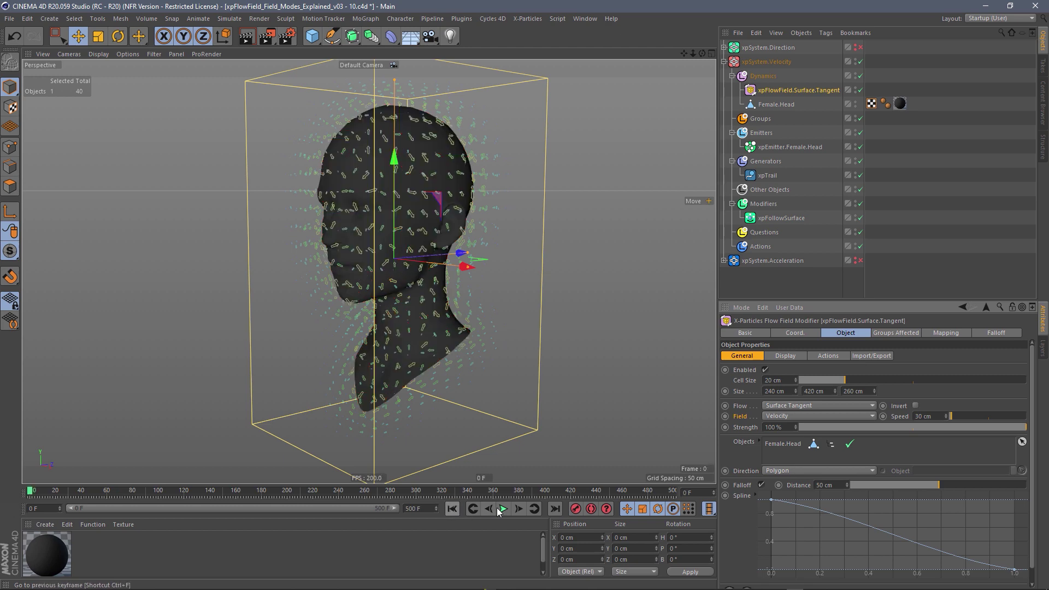
{"action": "left_click", "coordinate": [503, 509]}
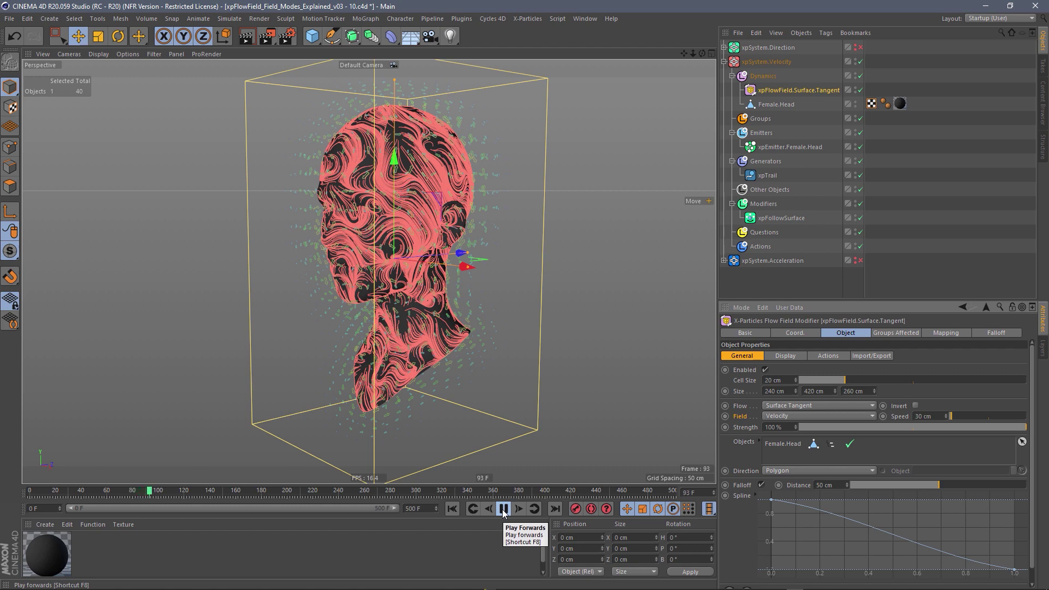
{"action": "left_click", "coordinate": [504, 510]}
{"action": "left_click", "coordinate": [452, 509]}
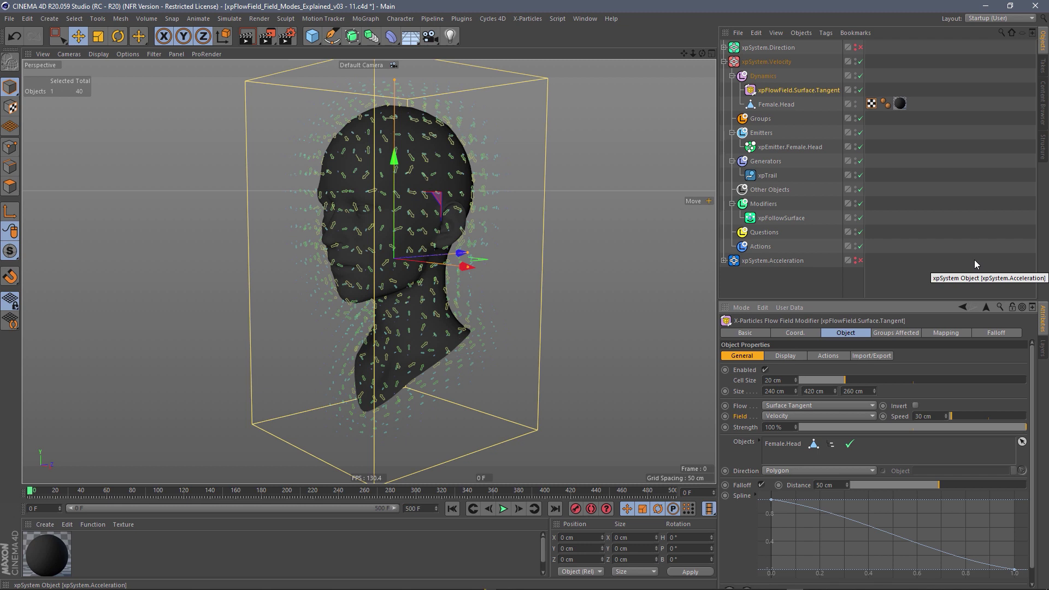
- Disable and collapse xpSystem.Velocity, then enable xpSystem.Acceleration and expand its Dynamics, Emitters and Generators groups
{"action": "left_click", "coordinate": [860, 62]}
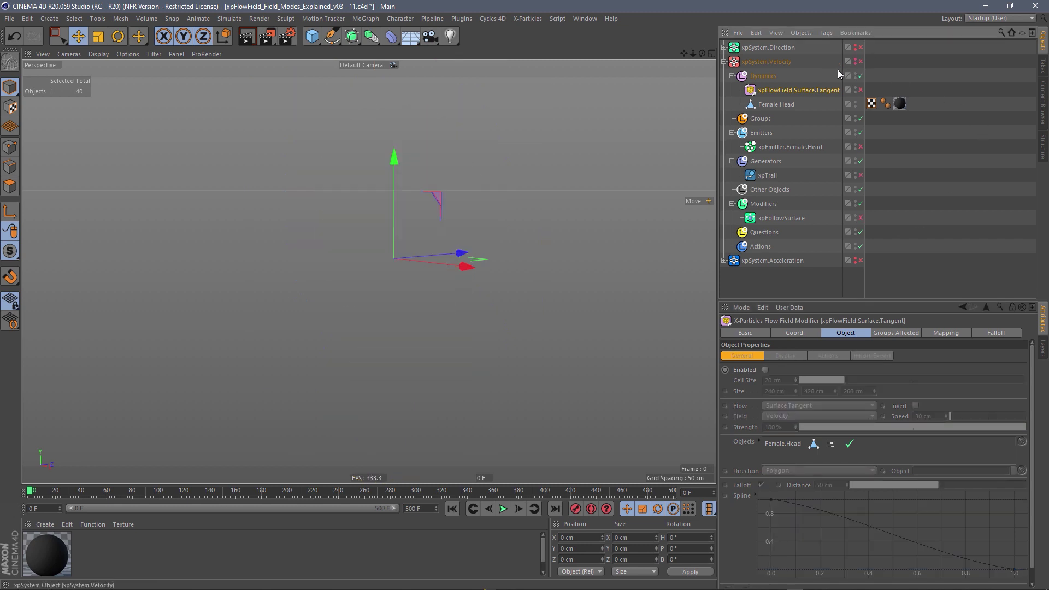
{"action": "left_click", "coordinate": [725, 62]}
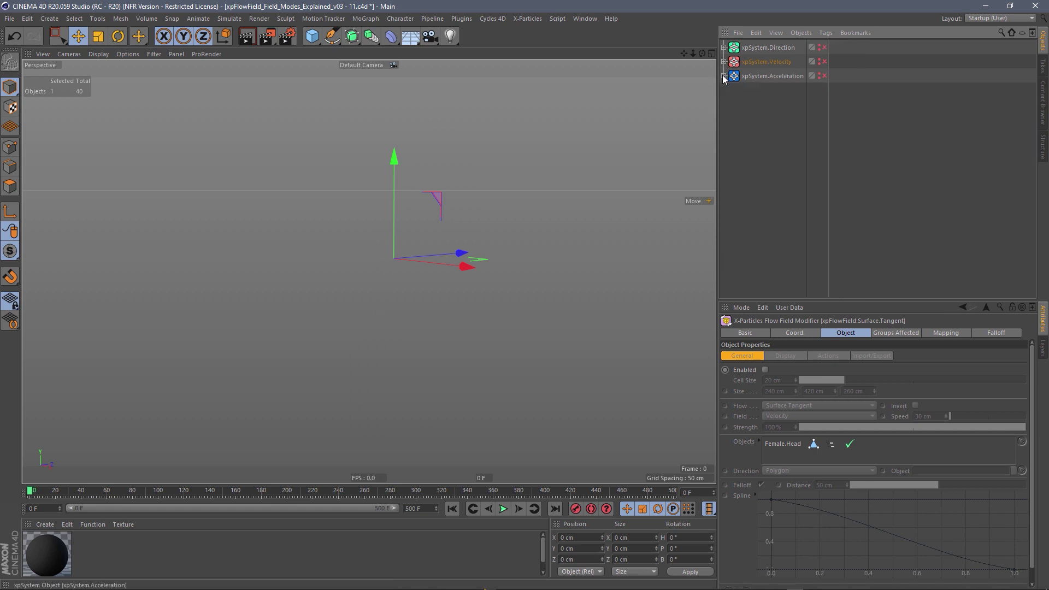
{"action": "left_click", "coordinate": [824, 75]}
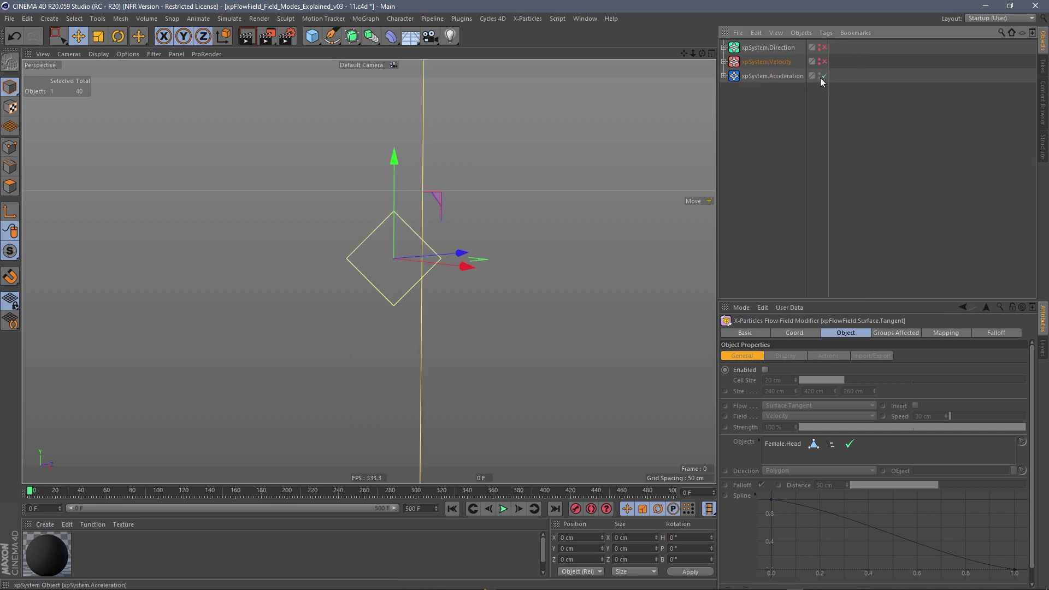
{"action": "left_click", "coordinate": [725, 76]}
{"action": "left_click", "coordinate": [732, 90]}
{"action": "left_click", "coordinate": [732, 162]}
{"action": "left_click", "coordinate": [732, 147]}
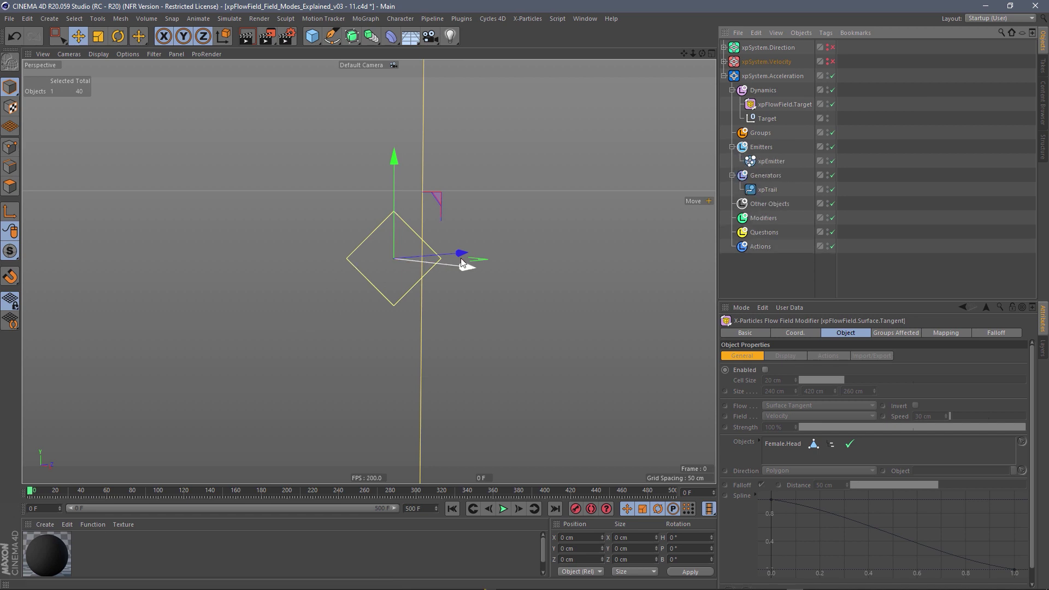
- Bring the whole flow field into view and review the settings of xpFlowField.Target and its Target null
{"action": "right_click_drag", "start_coordinate": [402, 250], "coordinate": [254, 345], "text": "alt"}
{"action": "left_click_drag", "start_coordinate": [255, 346], "coordinate": [451, 259], "text": "alt"}
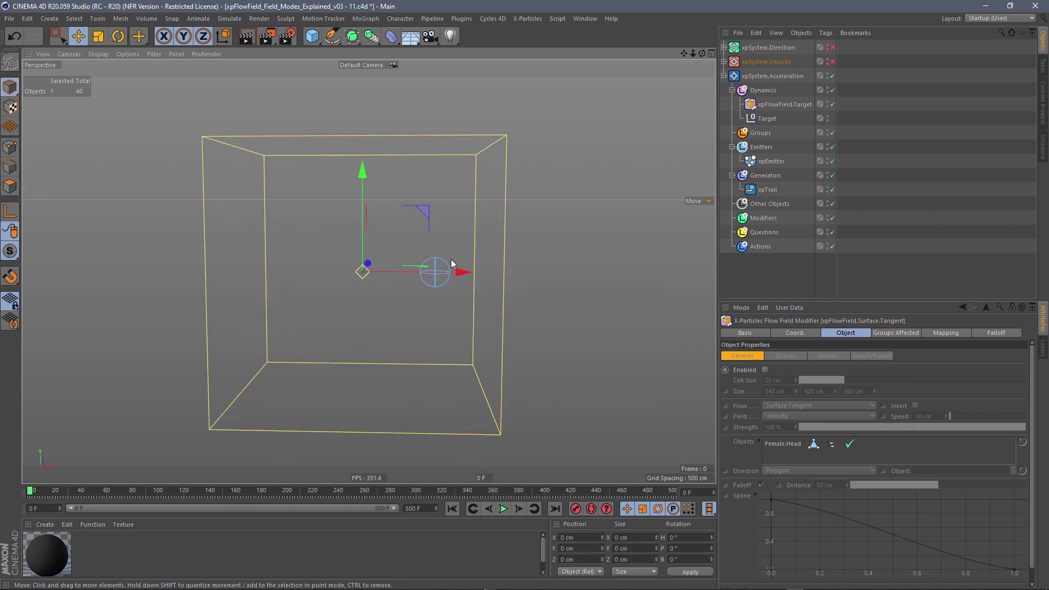
{"action": "left_click", "coordinate": [784, 104]}
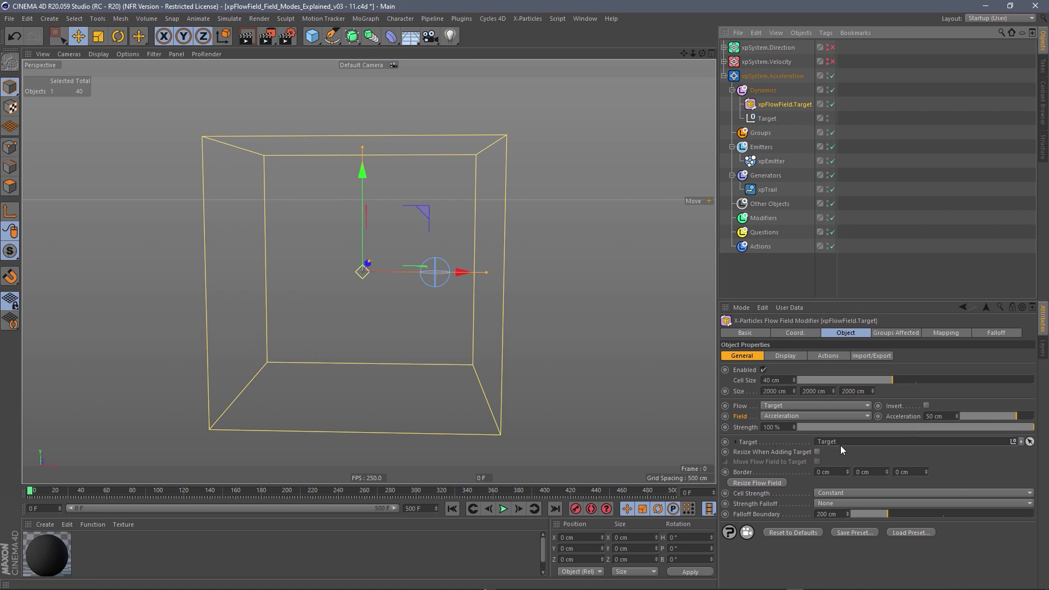
{"action": "left_click", "coordinate": [768, 118]}
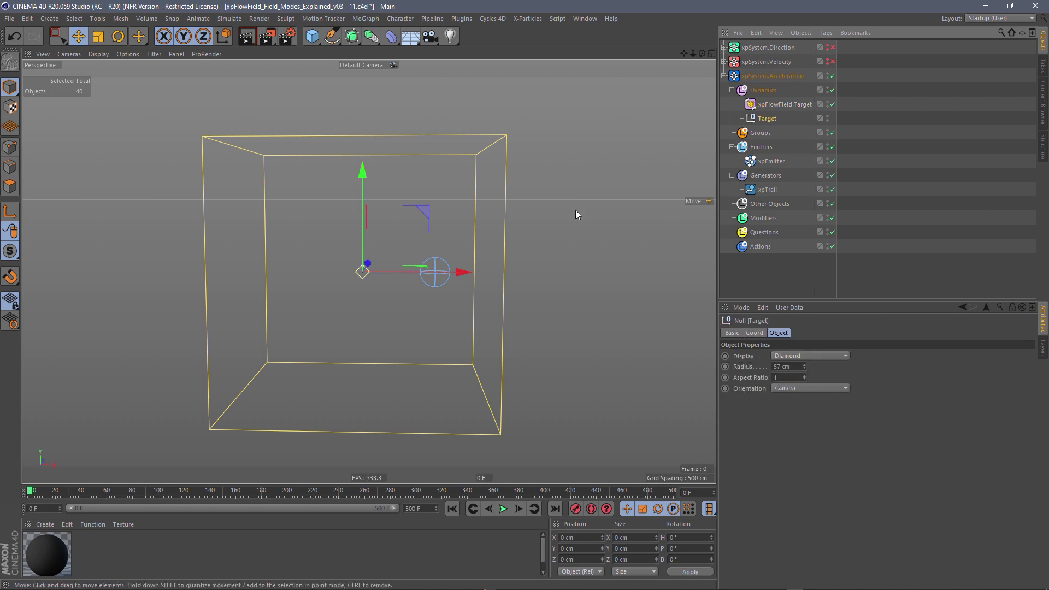
{"action": "left_click", "coordinate": [778, 105]}
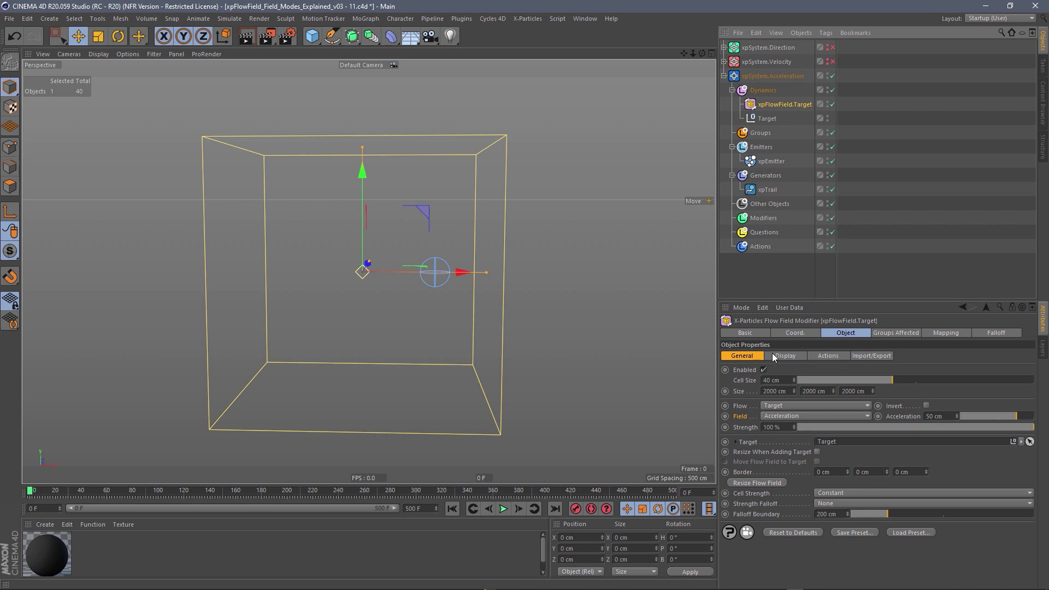
- Show the vectors of xpFlowField.Target and set its Cell Size to 500 cm
{"action": "left_click", "coordinate": [788, 356]}
{"action": "left_click", "coordinate": [778, 371]}
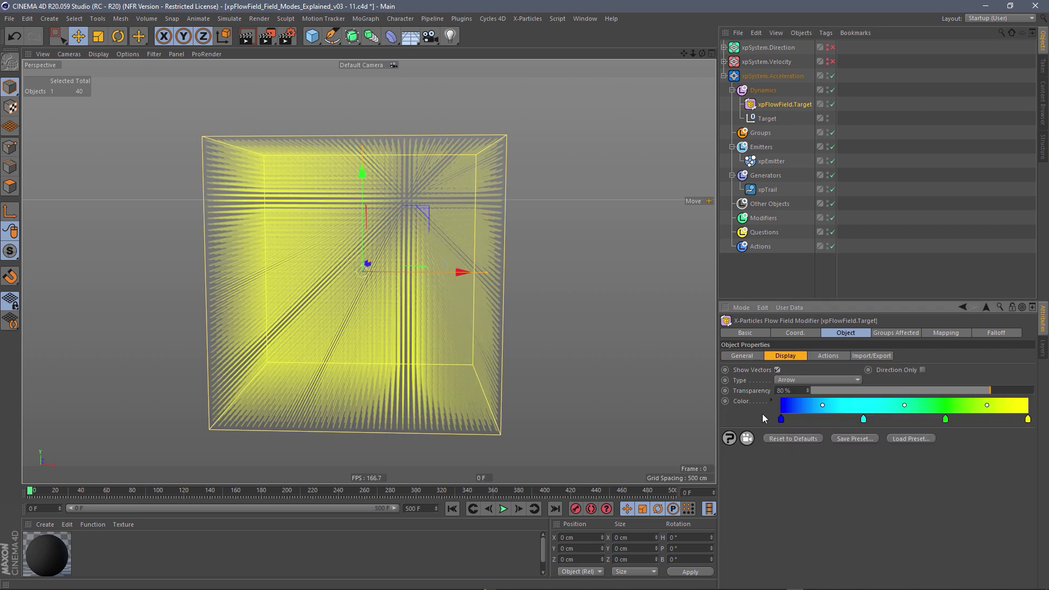
{"action": "left_click", "coordinate": [744, 357]}
{"action": "left_click", "coordinate": [785, 383]}
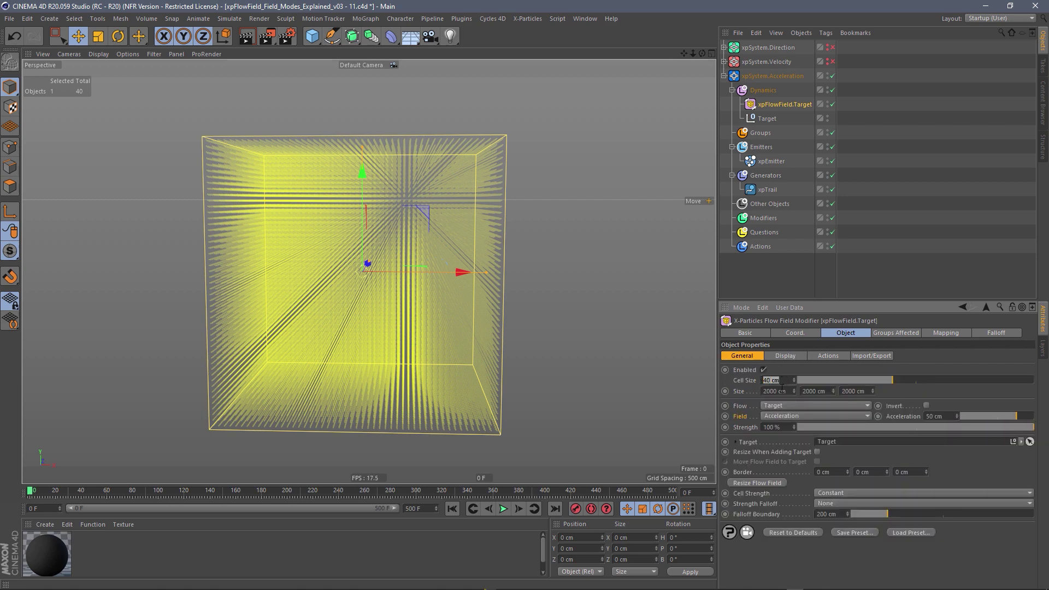
{"action": "key", "text": "Return"}
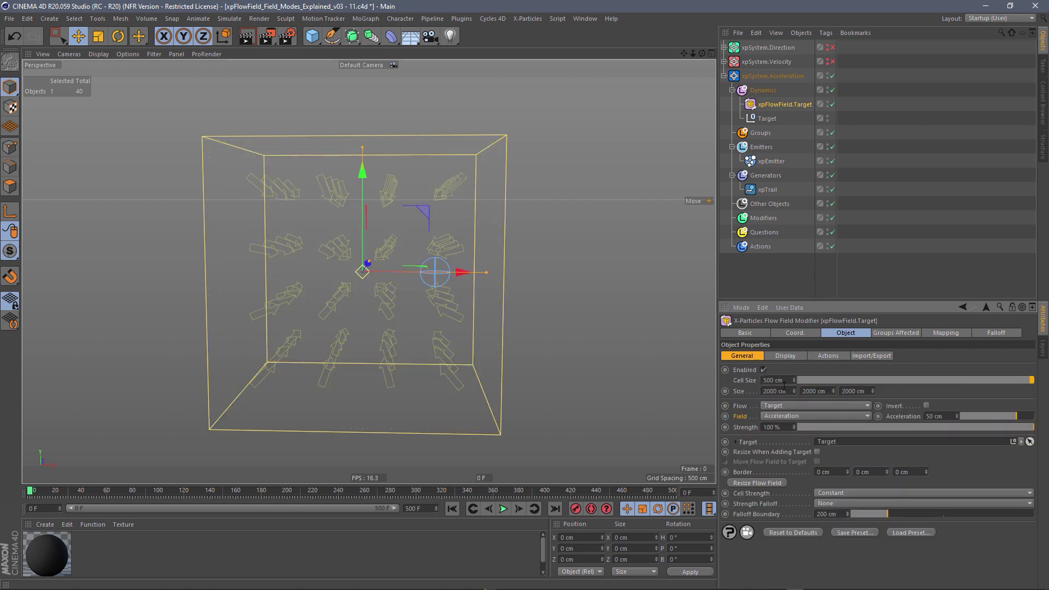
- Try moving the Target null and undo it, and reset xpFlowField.Target to a 40 cm Cell Size with hidden vectors
{"action": "left_click", "coordinate": [767, 117]}
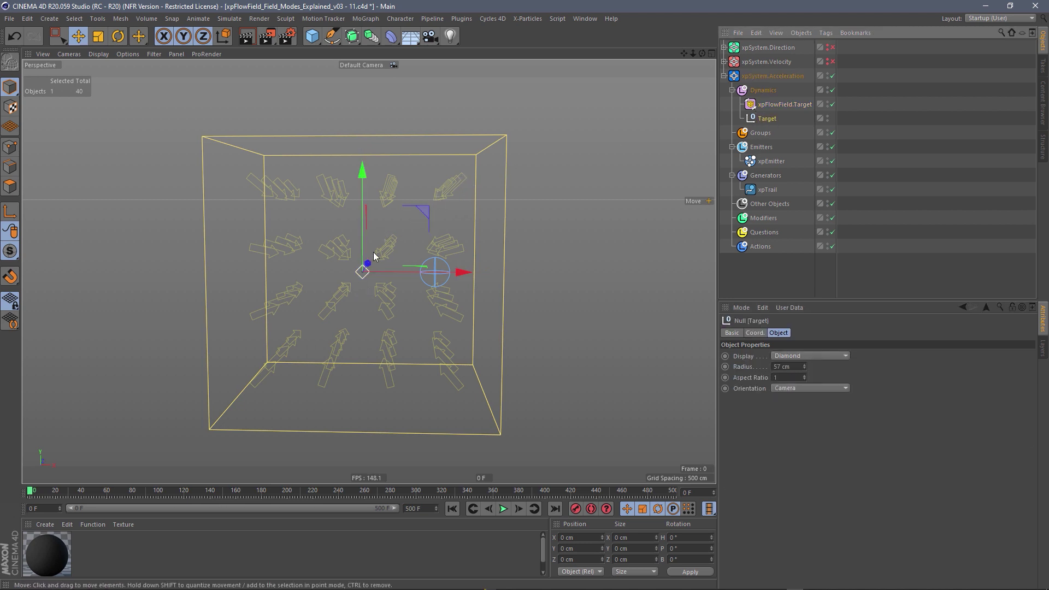
{"action": "left_click_drag", "start_coordinate": [369, 315], "coordinate": [393, 283]}
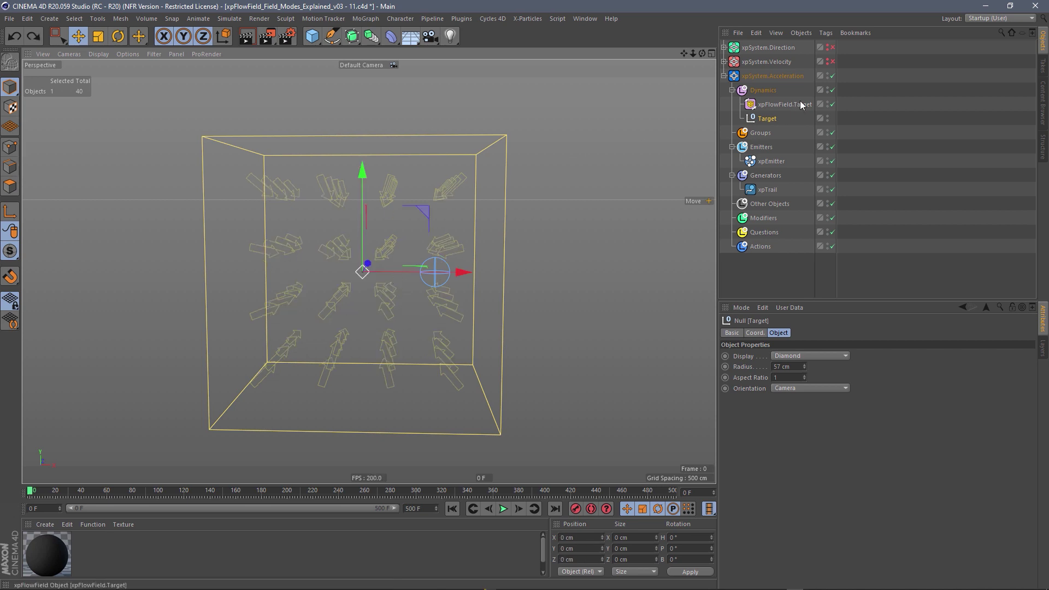
{"action": "left_click", "coordinate": [787, 105]}
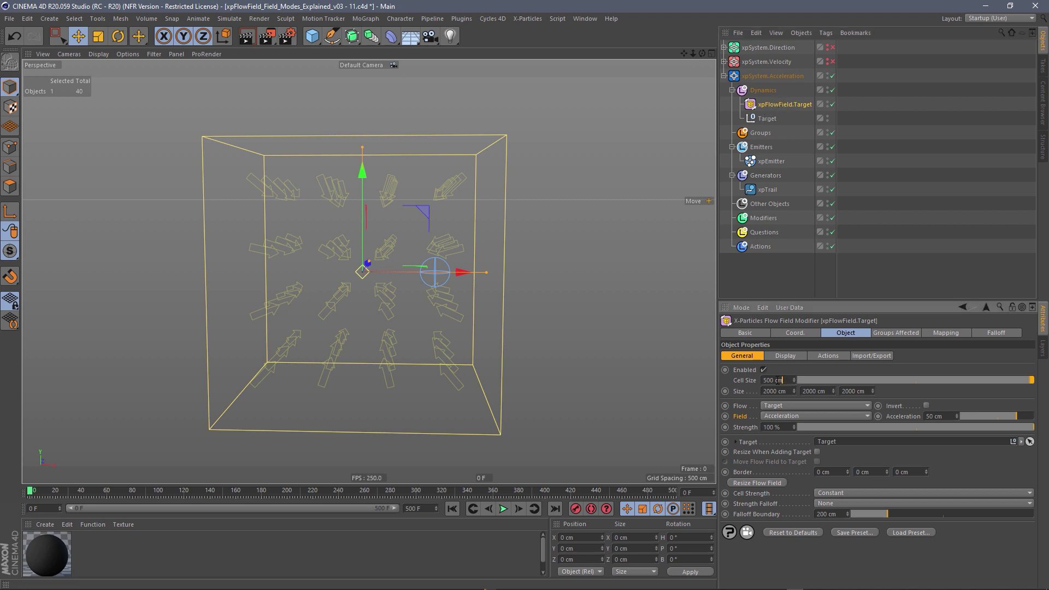
{"action": "left_click", "coordinate": [787, 356]}
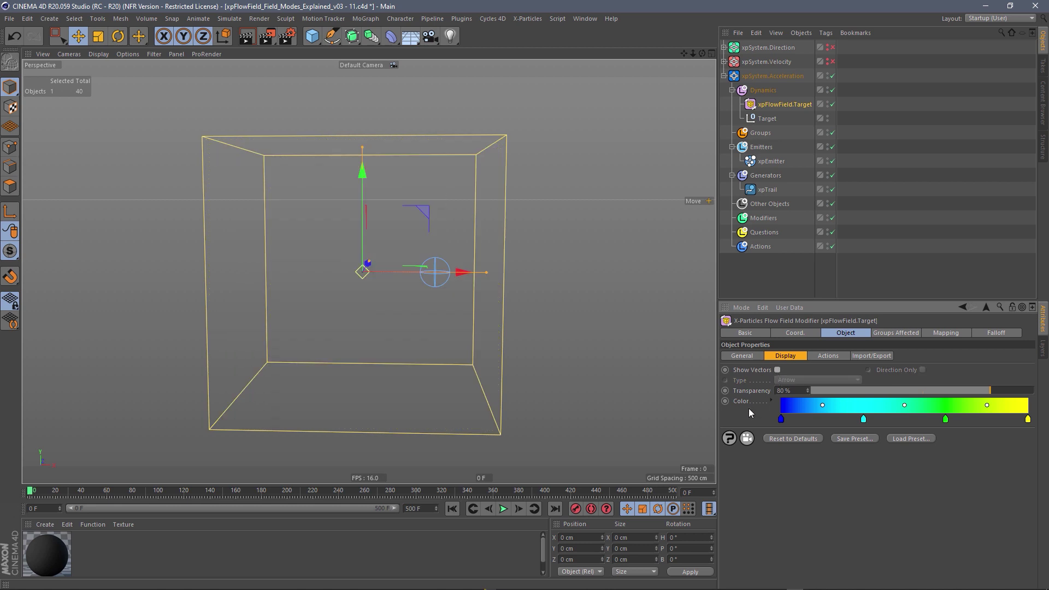
- Play the simulation, move the Target null to about X 390, Y 466, Z 70 cm, and restart playback from the beginning
{"action": "left_click", "coordinate": [768, 161]}
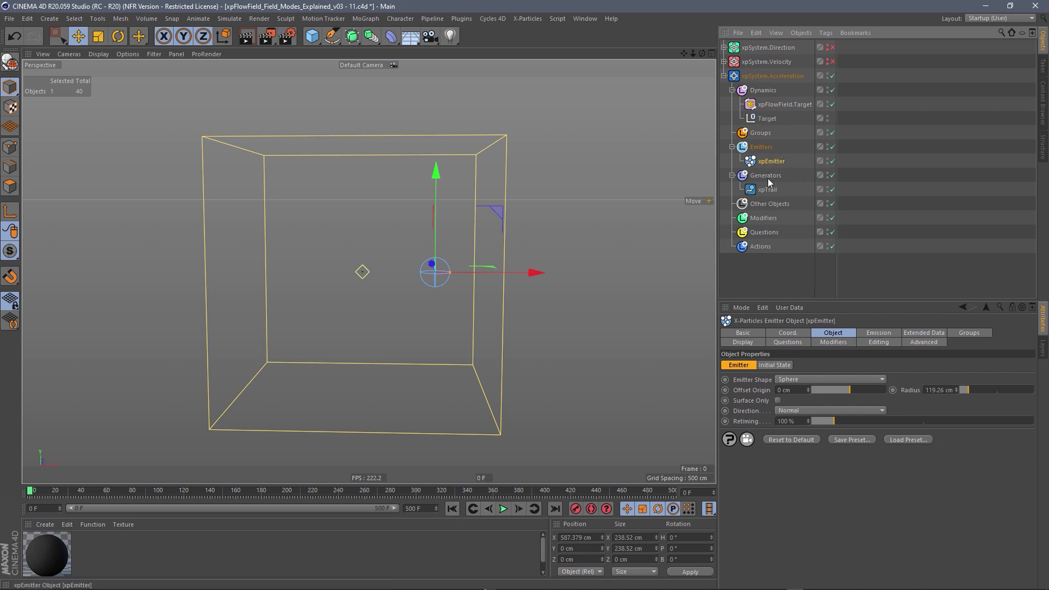
{"action": "left_click", "coordinate": [502, 510]}
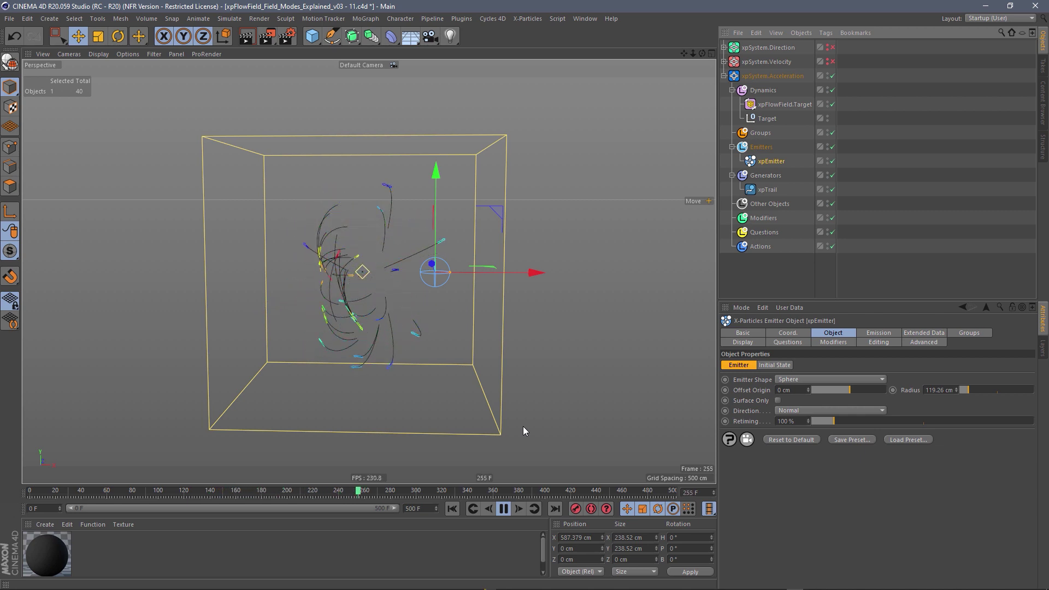
{"action": "left_click", "coordinate": [767, 118]}
{"action": "left_click_drag", "start_coordinate": [380, 298], "coordinate": [447, 281]}
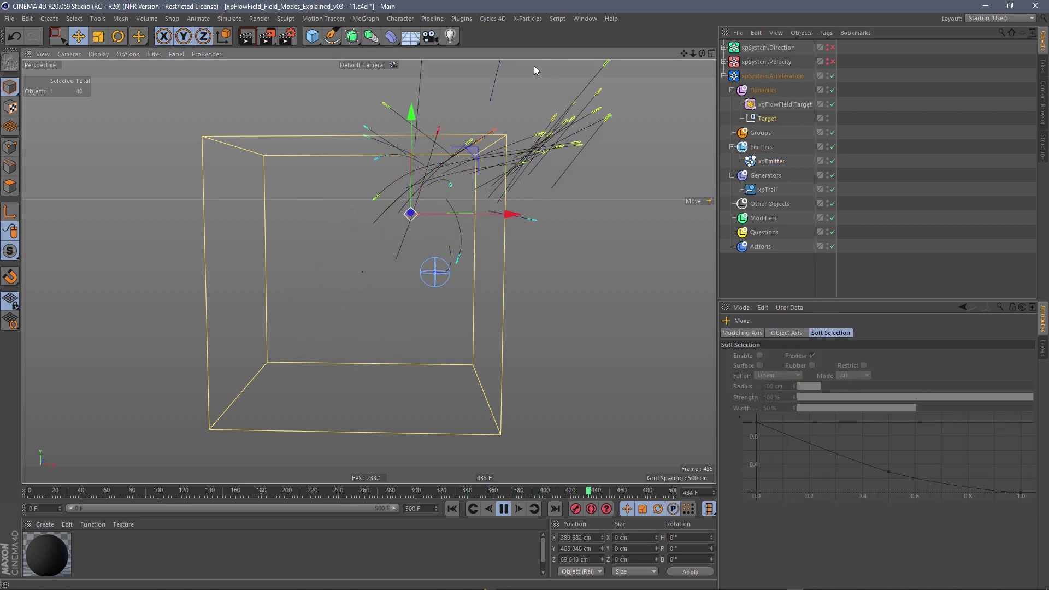
{"action": "left_click", "coordinate": [453, 508]}
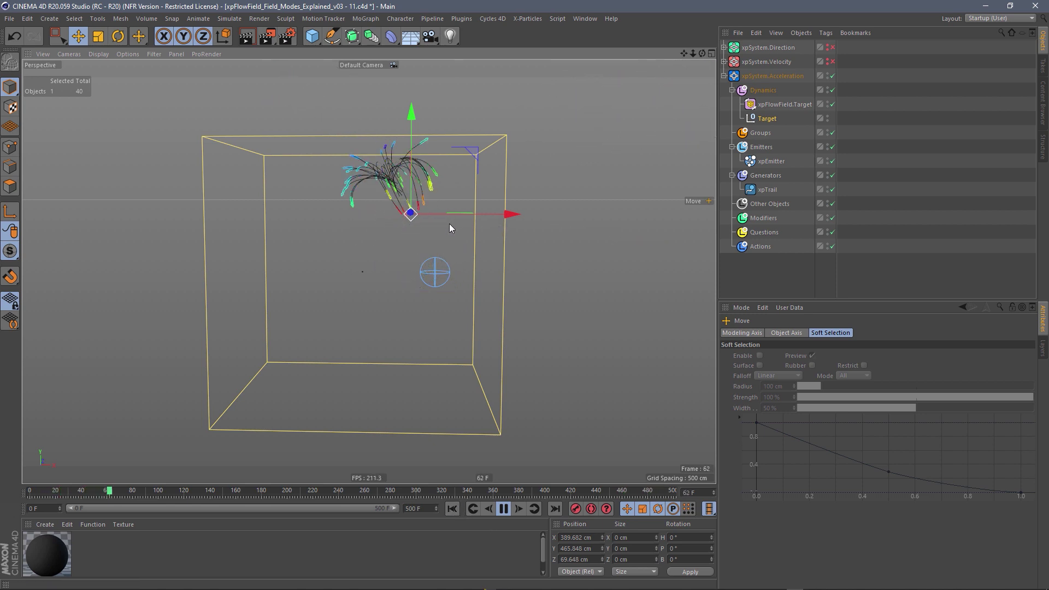
- Enlarge xpFlowField.Target to about 3593 cm wide and 3320 cm high while the simulation plays
{"action": "left_click", "coordinate": [784, 105]}
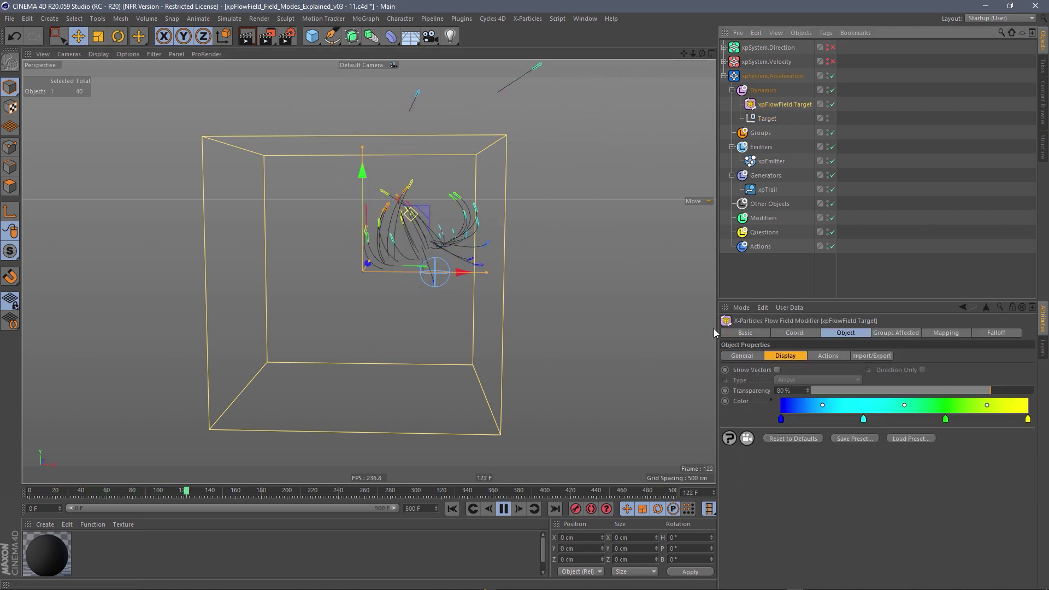
{"action": "left_click_drag", "start_coordinate": [487, 272], "coordinate": [586, 272]}
{"action": "left_click_drag", "start_coordinate": [362, 148], "coordinate": [381, 68]}
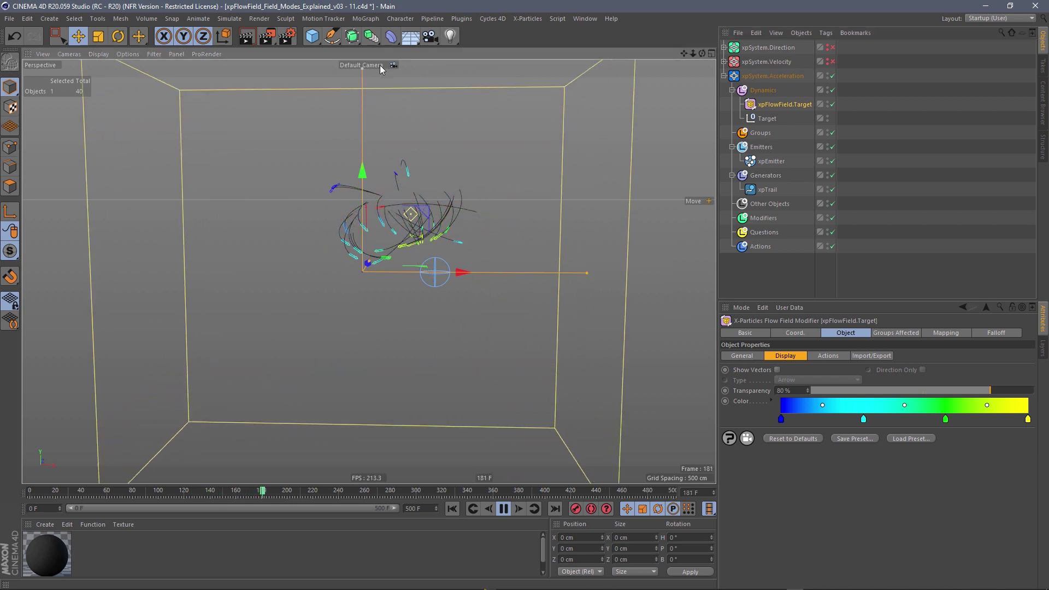
- Undo the latest changes and move the Target null to about X -155, Y 129, Z -49 cm during playback
{"action": "key", "text": "ctrl+z"}
{"action": "key", "text": "ctrl+z"}
{"action": "key", "text": "ctrl+z"}
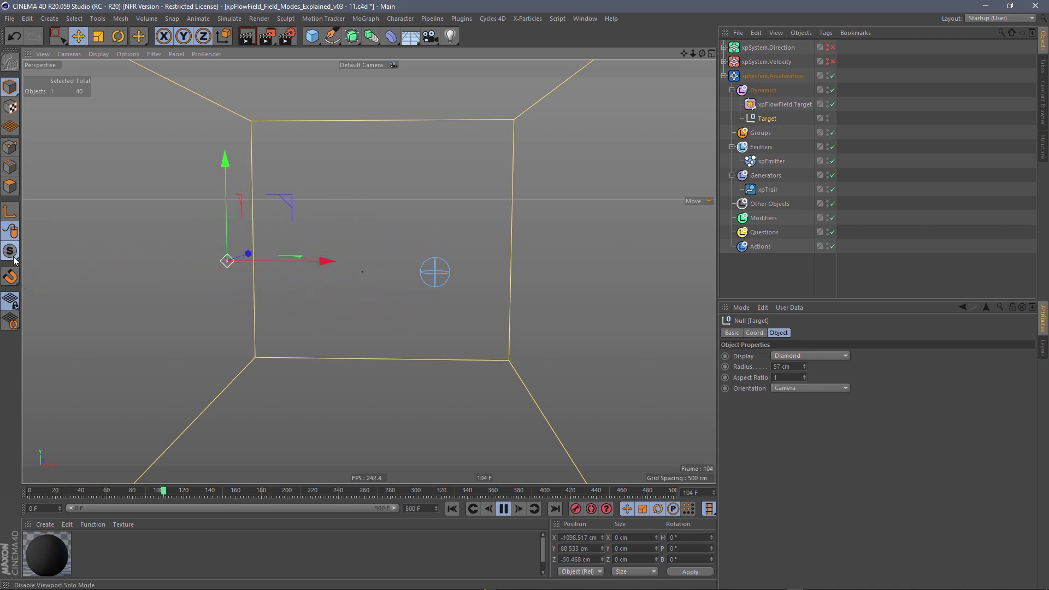
{"action": "left_click_drag", "start_coordinate": [316, 264], "coordinate": [414, 274]}
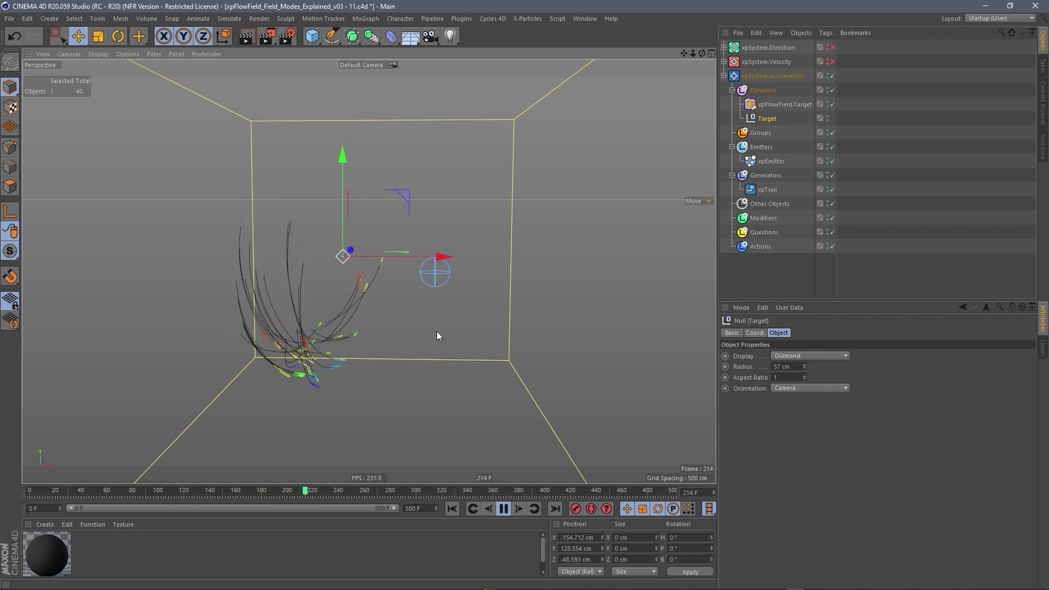
- Switch the Field mode of xpFlowField.Target to Direction while the simulation plays
{"action": "left_click", "coordinate": [787, 103]}
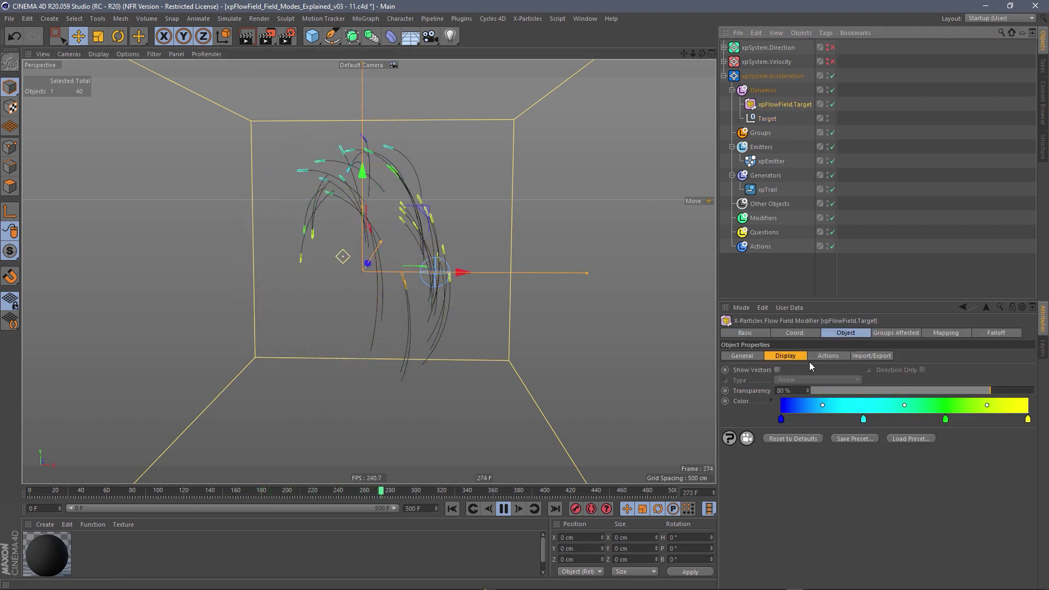
{"action": "left_click", "coordinate": [742, 355]}
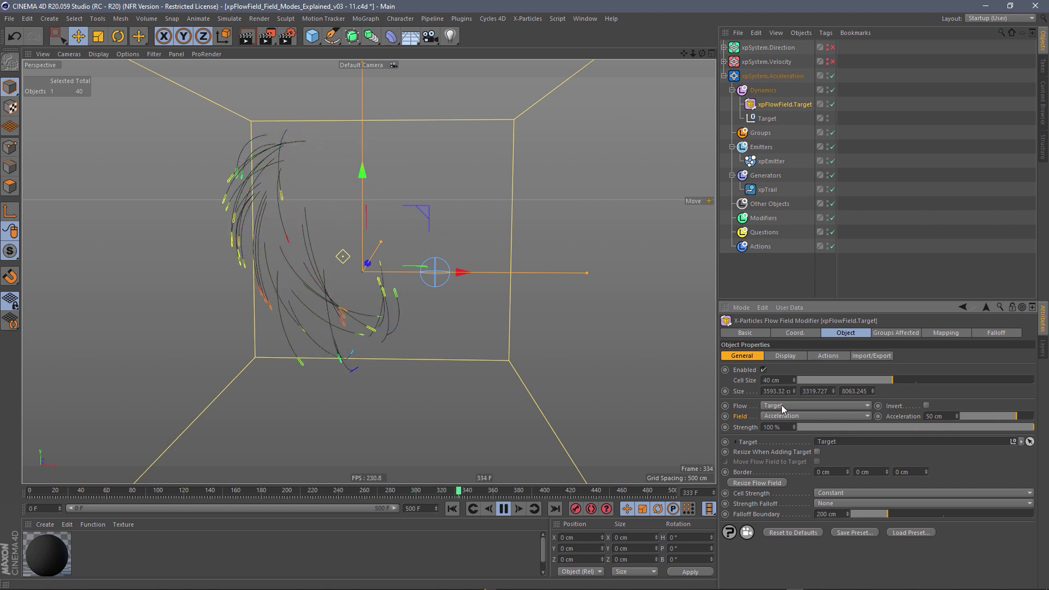
{"action": "left_click", "coordinate": [782, 416]}
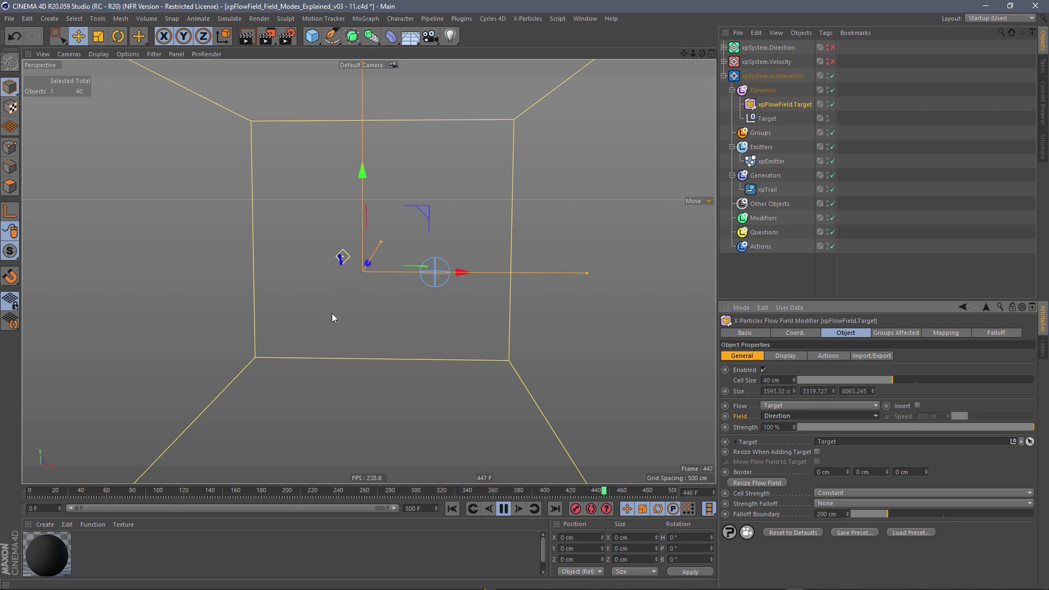
- Change the Field mode of xpFlowField.Target to Velocity and replay the simulation from the start
{"action": "left_click", "coordinate": [789, 417]}
{"action": "left_click", "coordinate": [787, 430]}
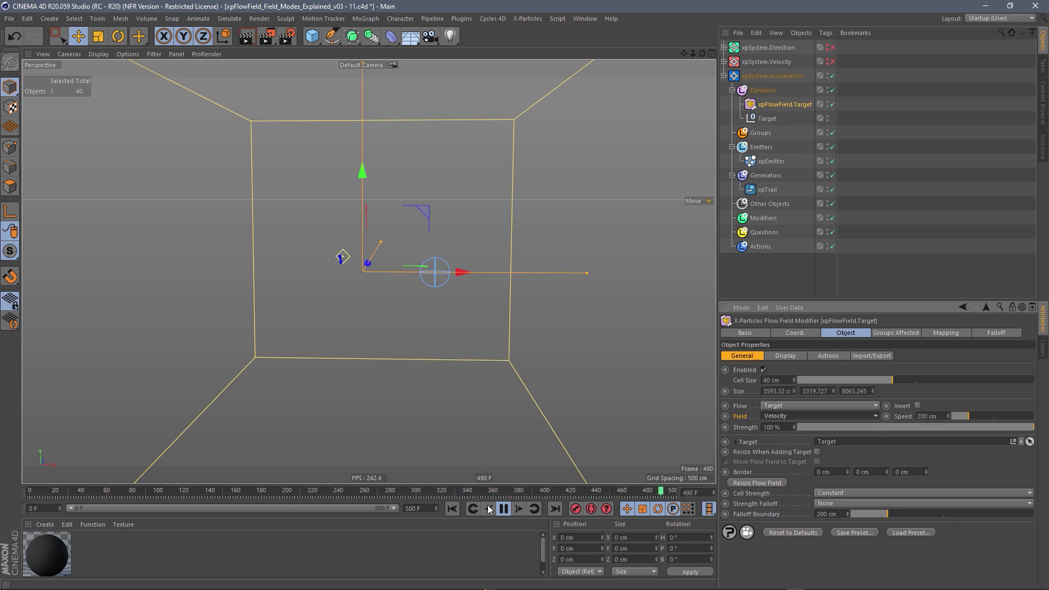
{"action": "left_click", "coordinate": [452, 509]}
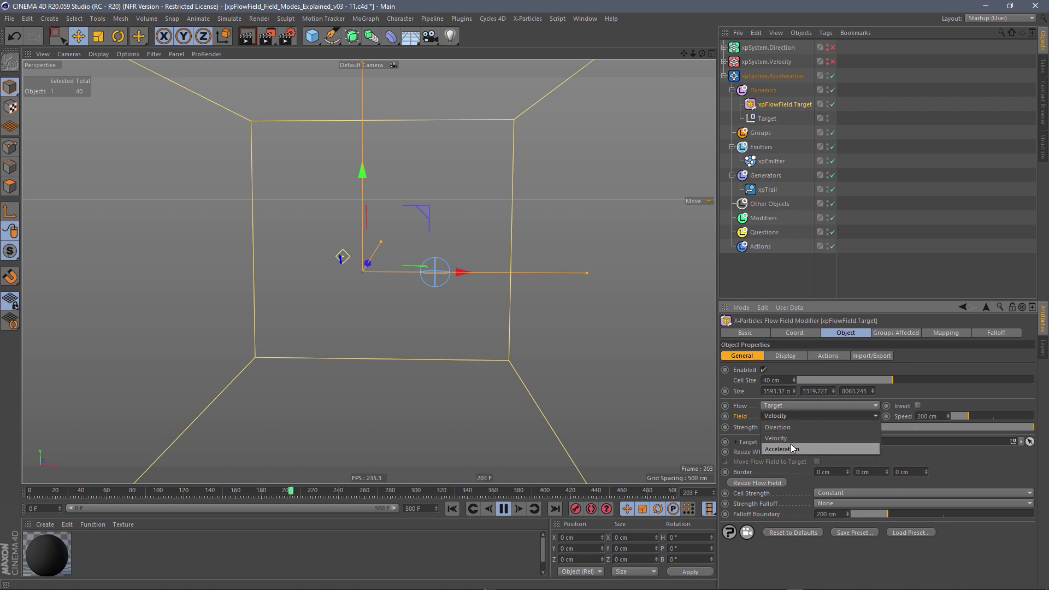
- Set the Field mode of xpFlowField.Target to Acceleration and replay the simulation from the start to examine the trails
{"action": "left_click", "coordinate": [792, 449]}
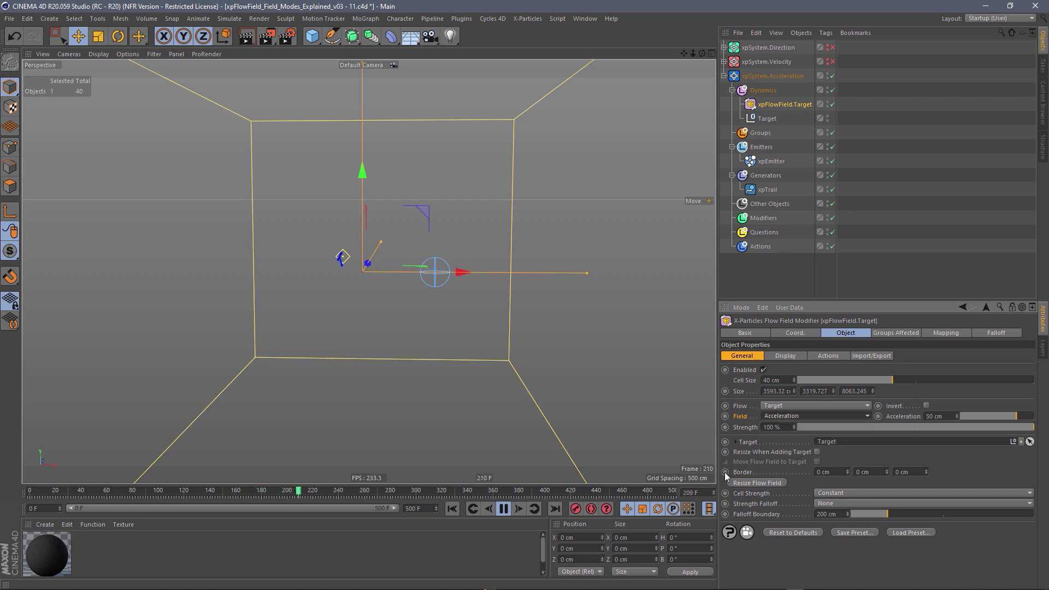
{"action": "left_click", "coordinate": [453, 508]}
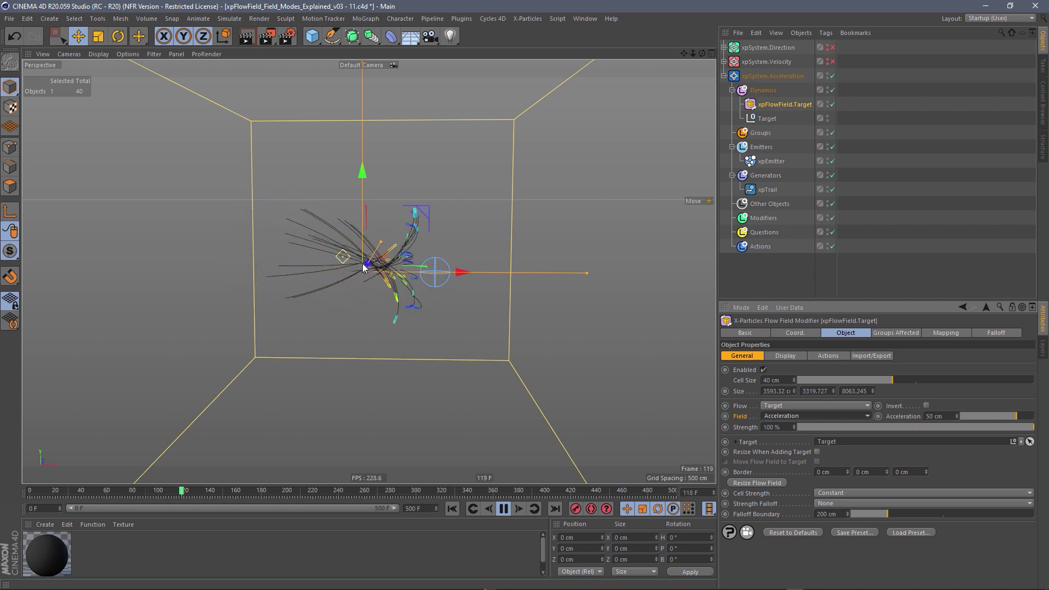
{"action": "left_click_drag", "start_coordinate": [339, 255], "coordinate": [426, 273], "text": "alt"}
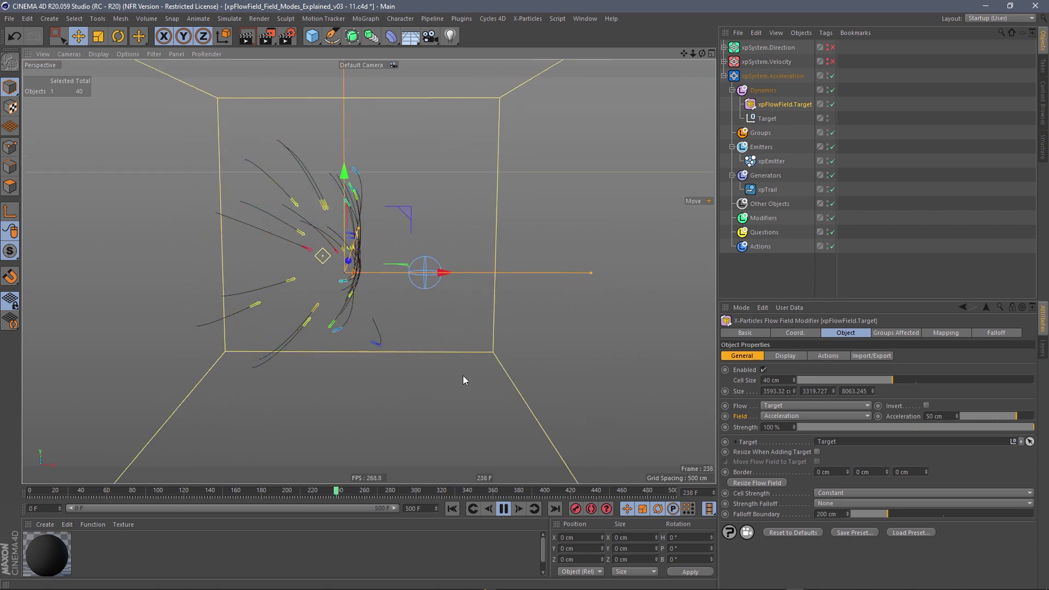